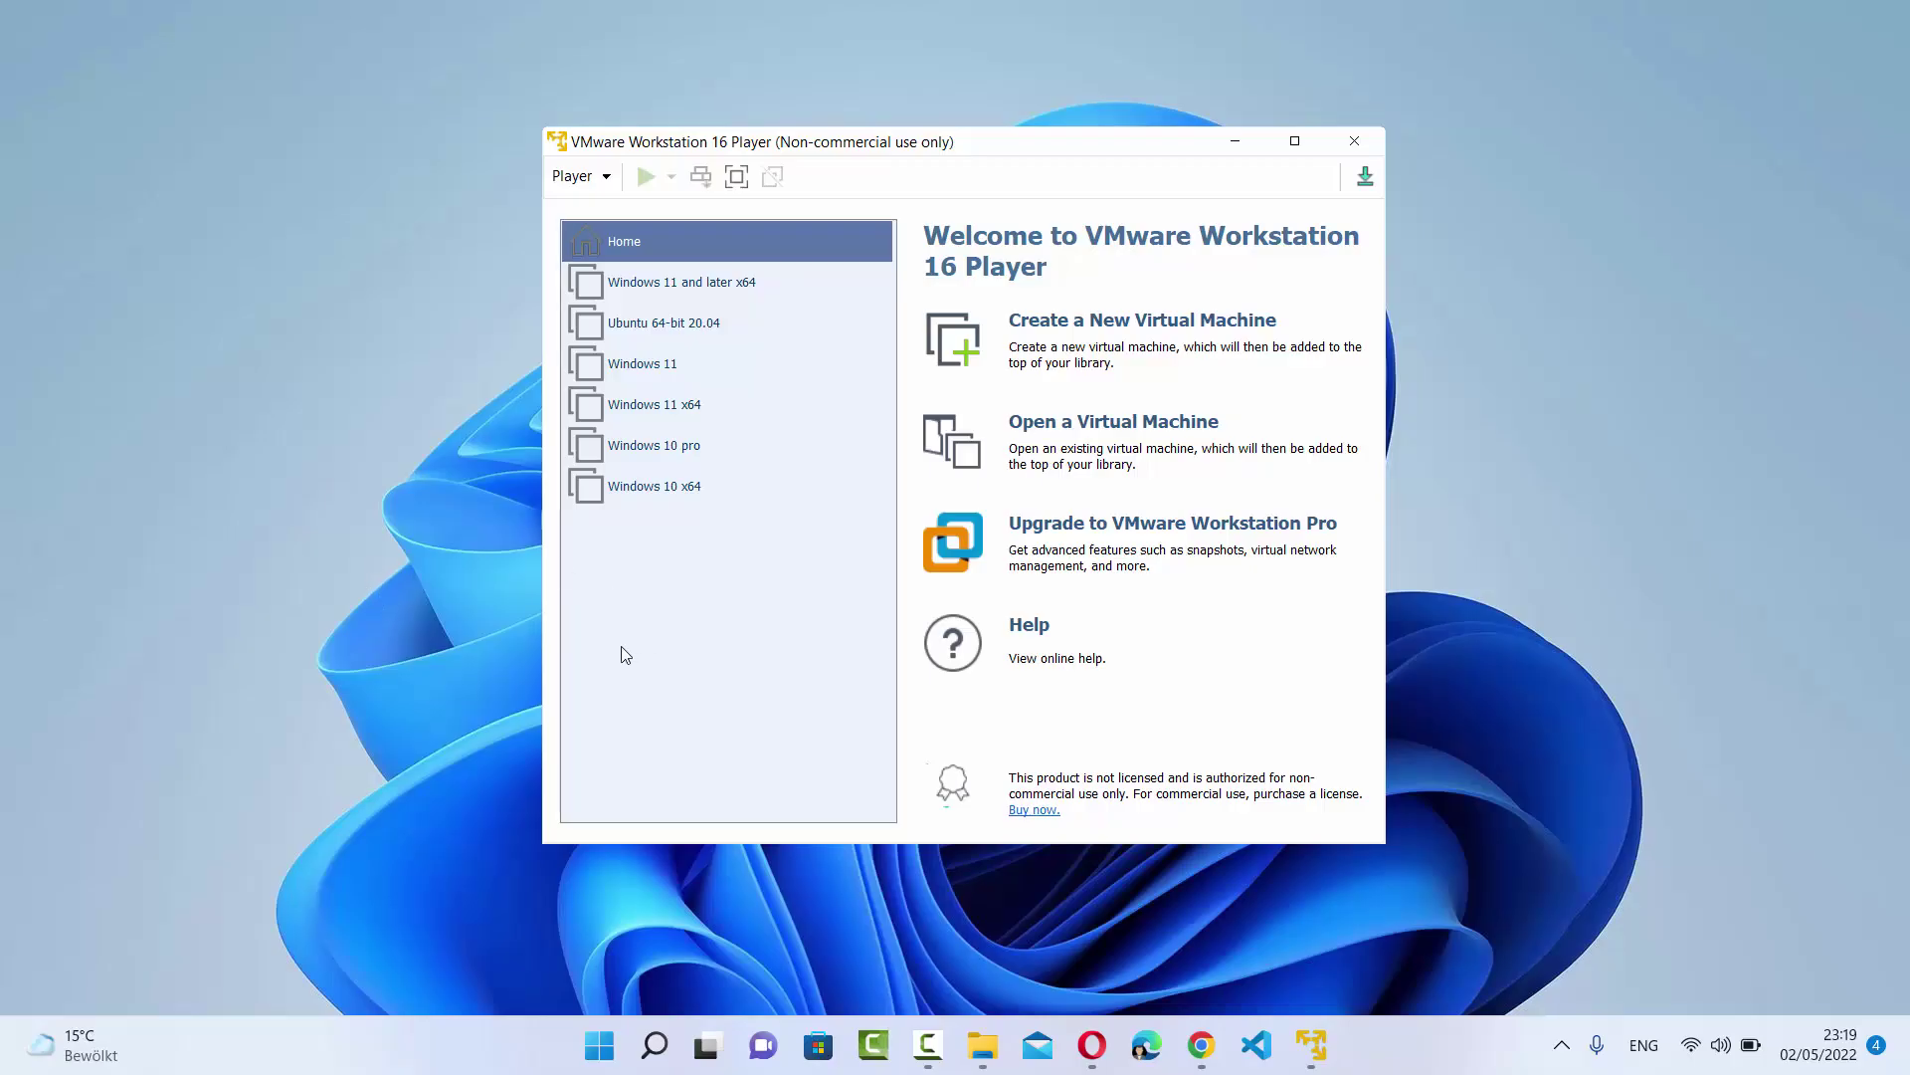
Go from the Ubuntu search results to ubuntu.com's Download section listing Ubuntu Desktop 22.04 LTS
click(702, 676)
click(1413, 631)
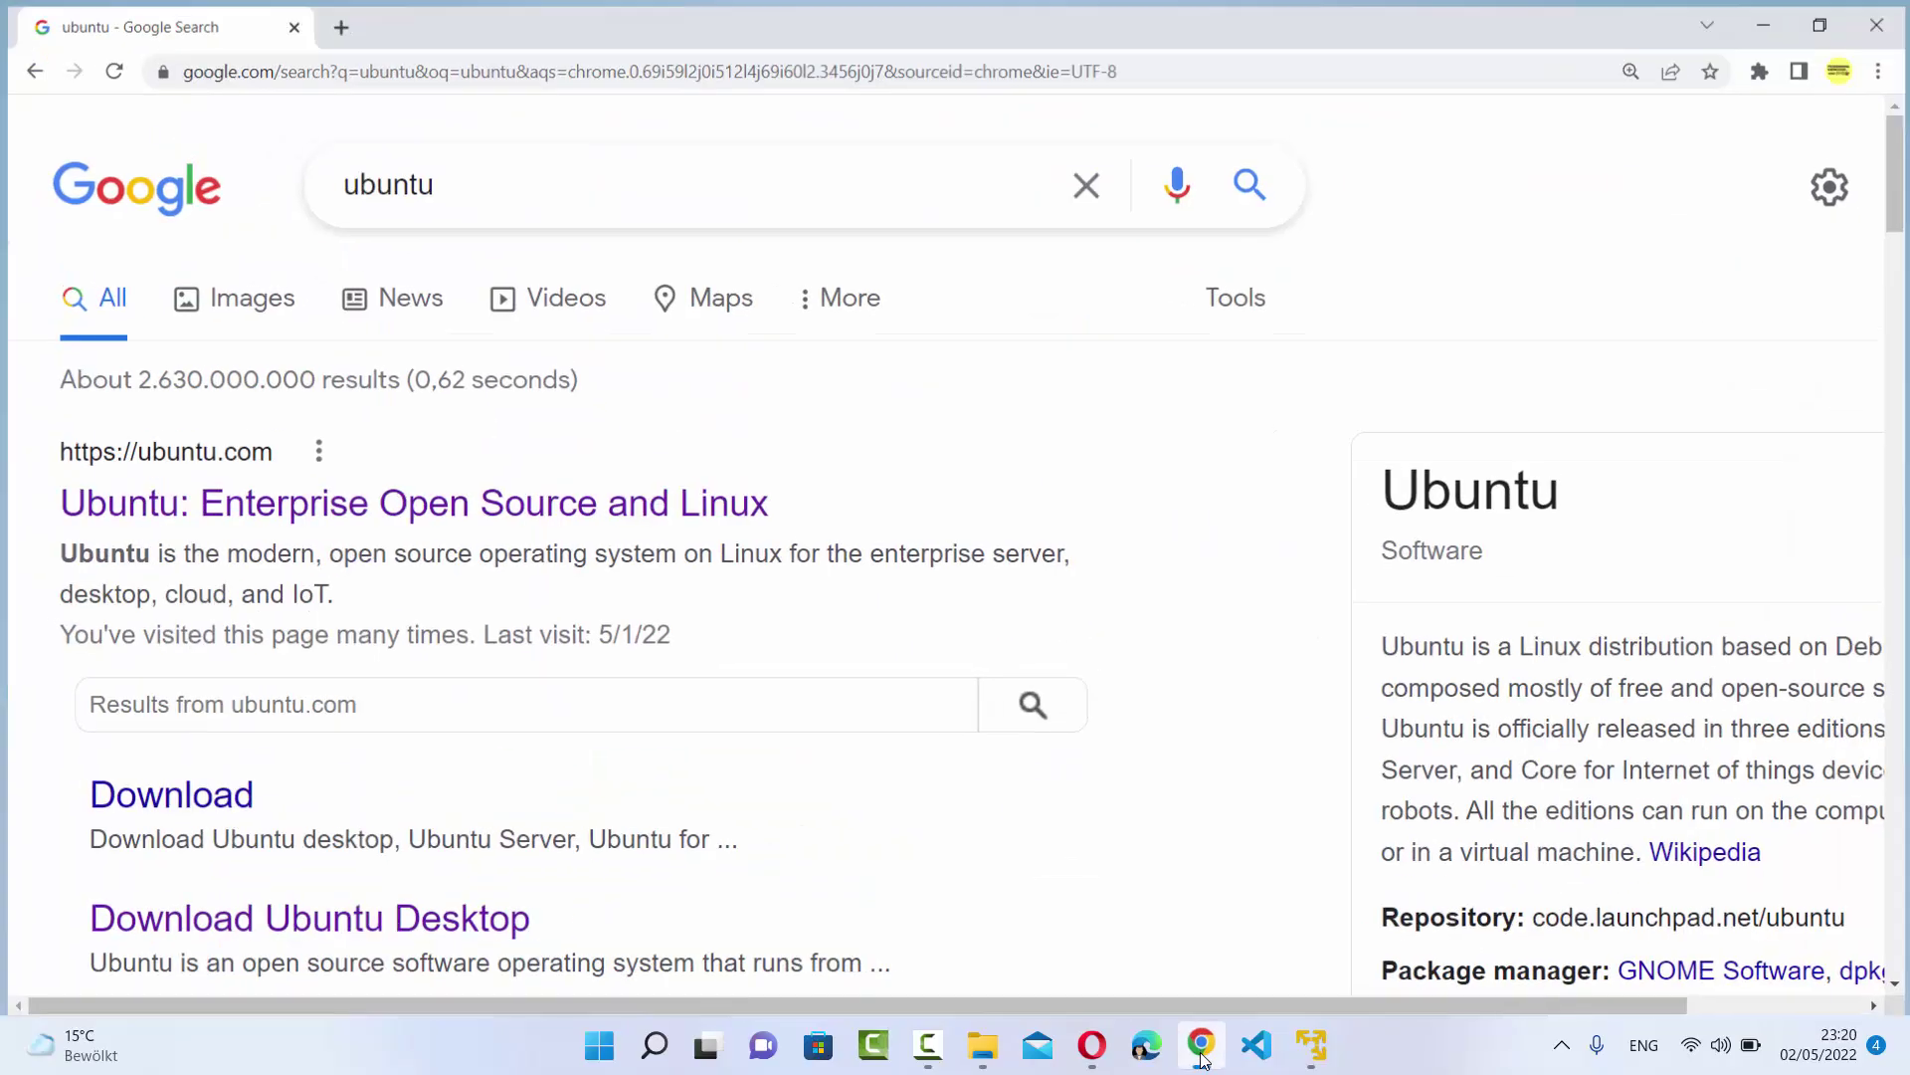
click(1201, 1045)
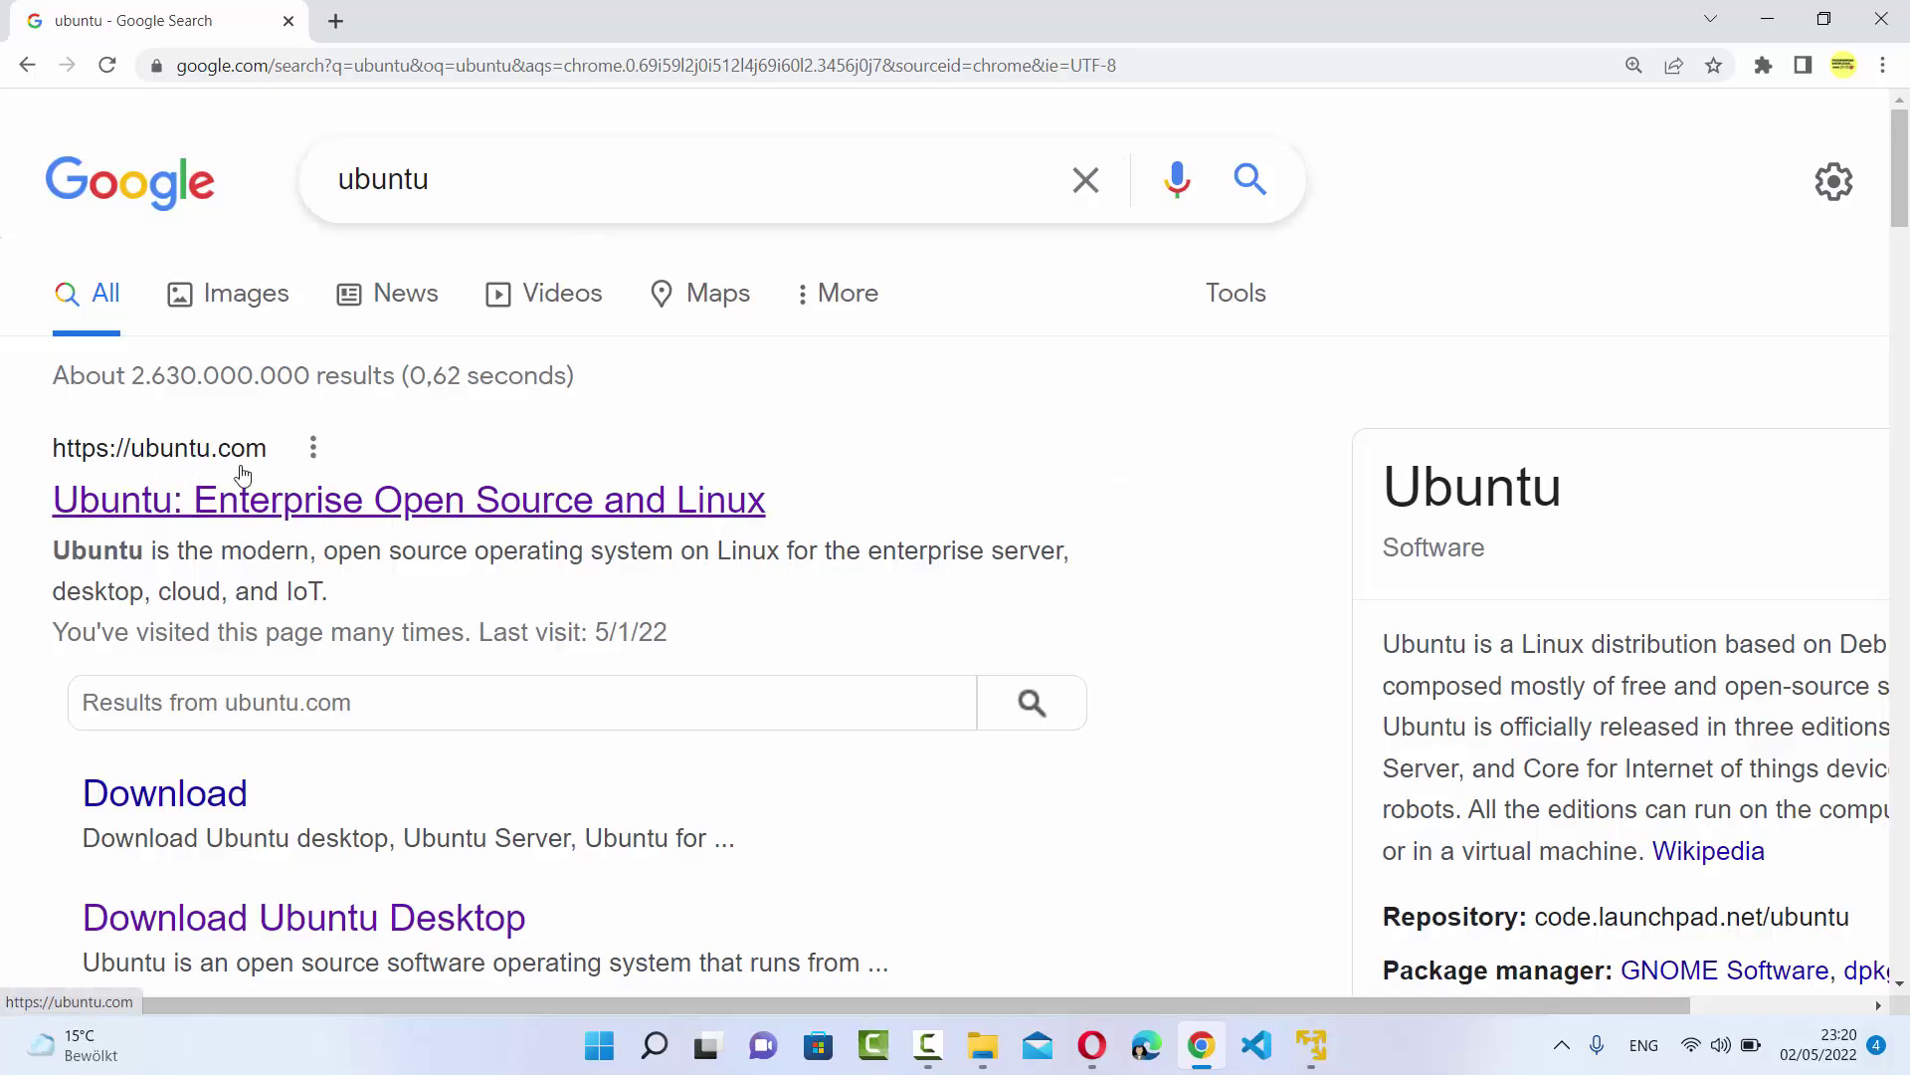
click(332, 499)
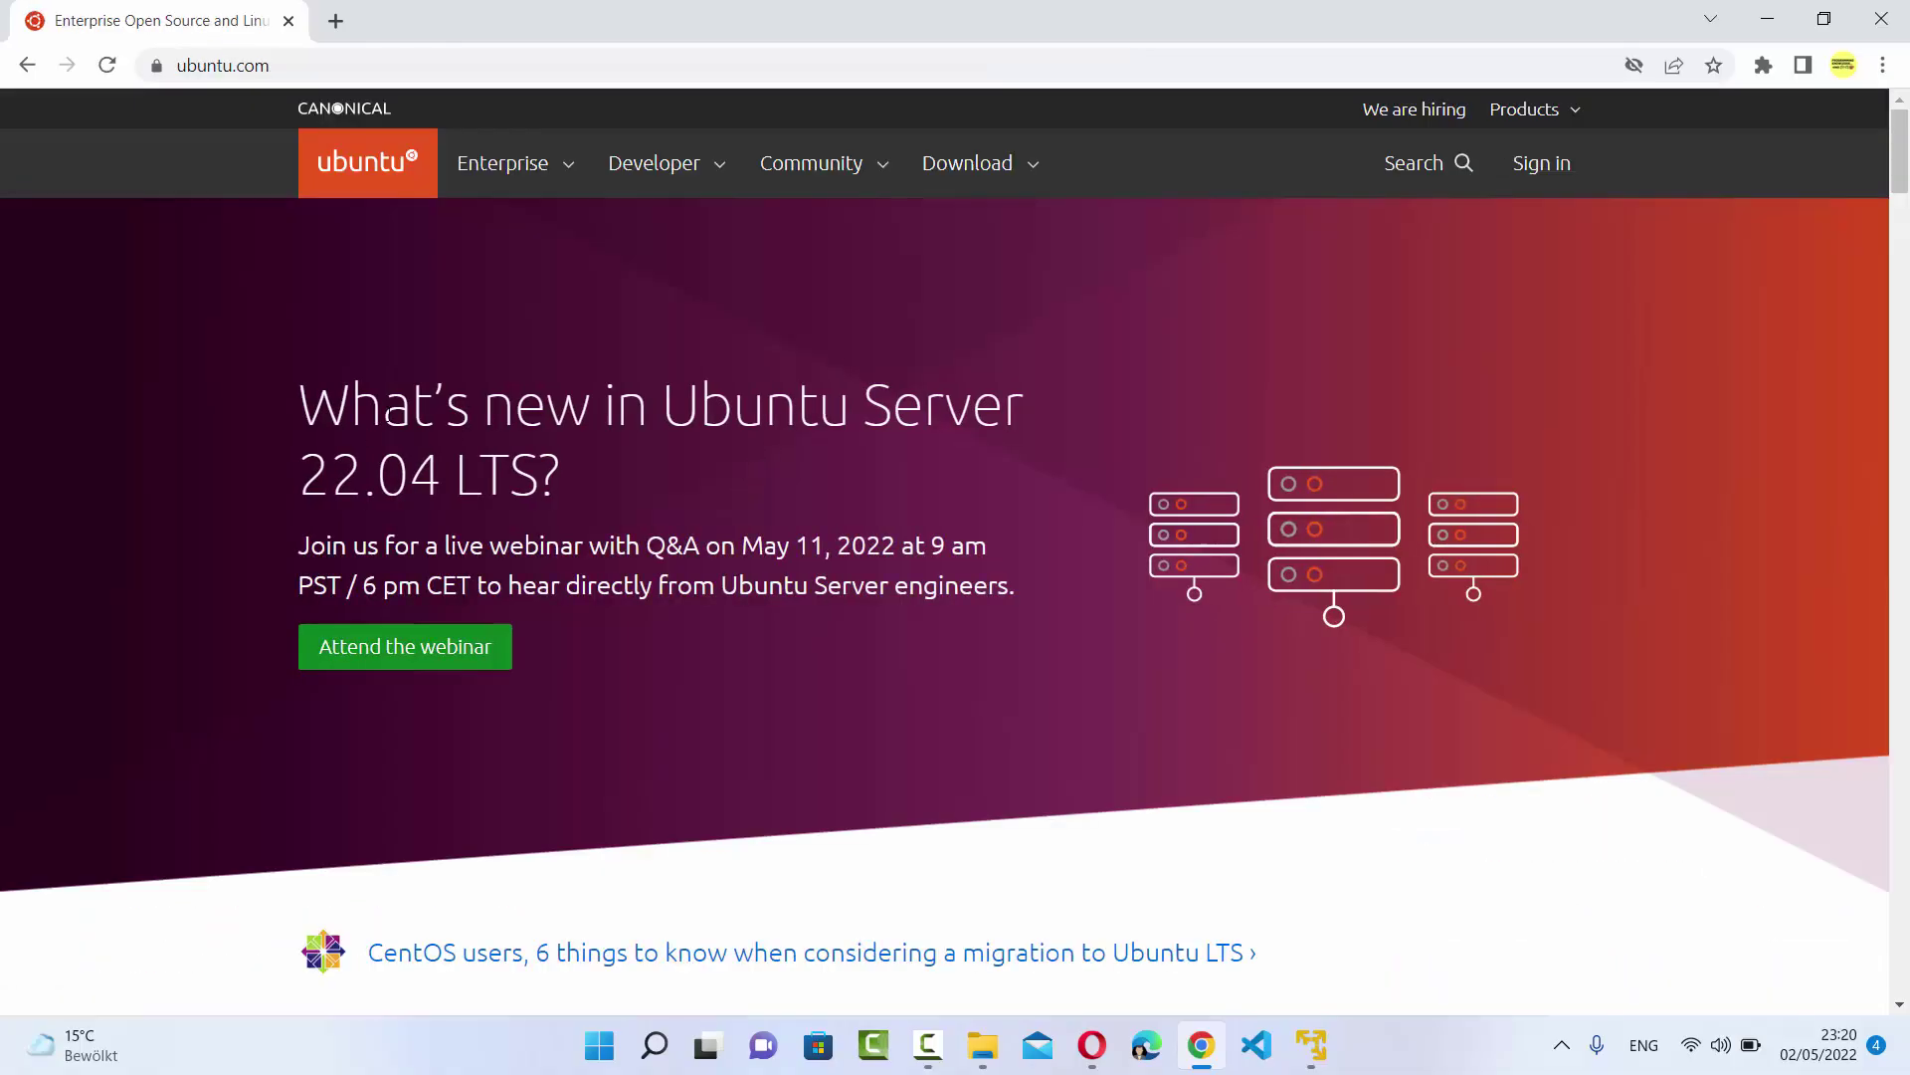
click(931, 171)
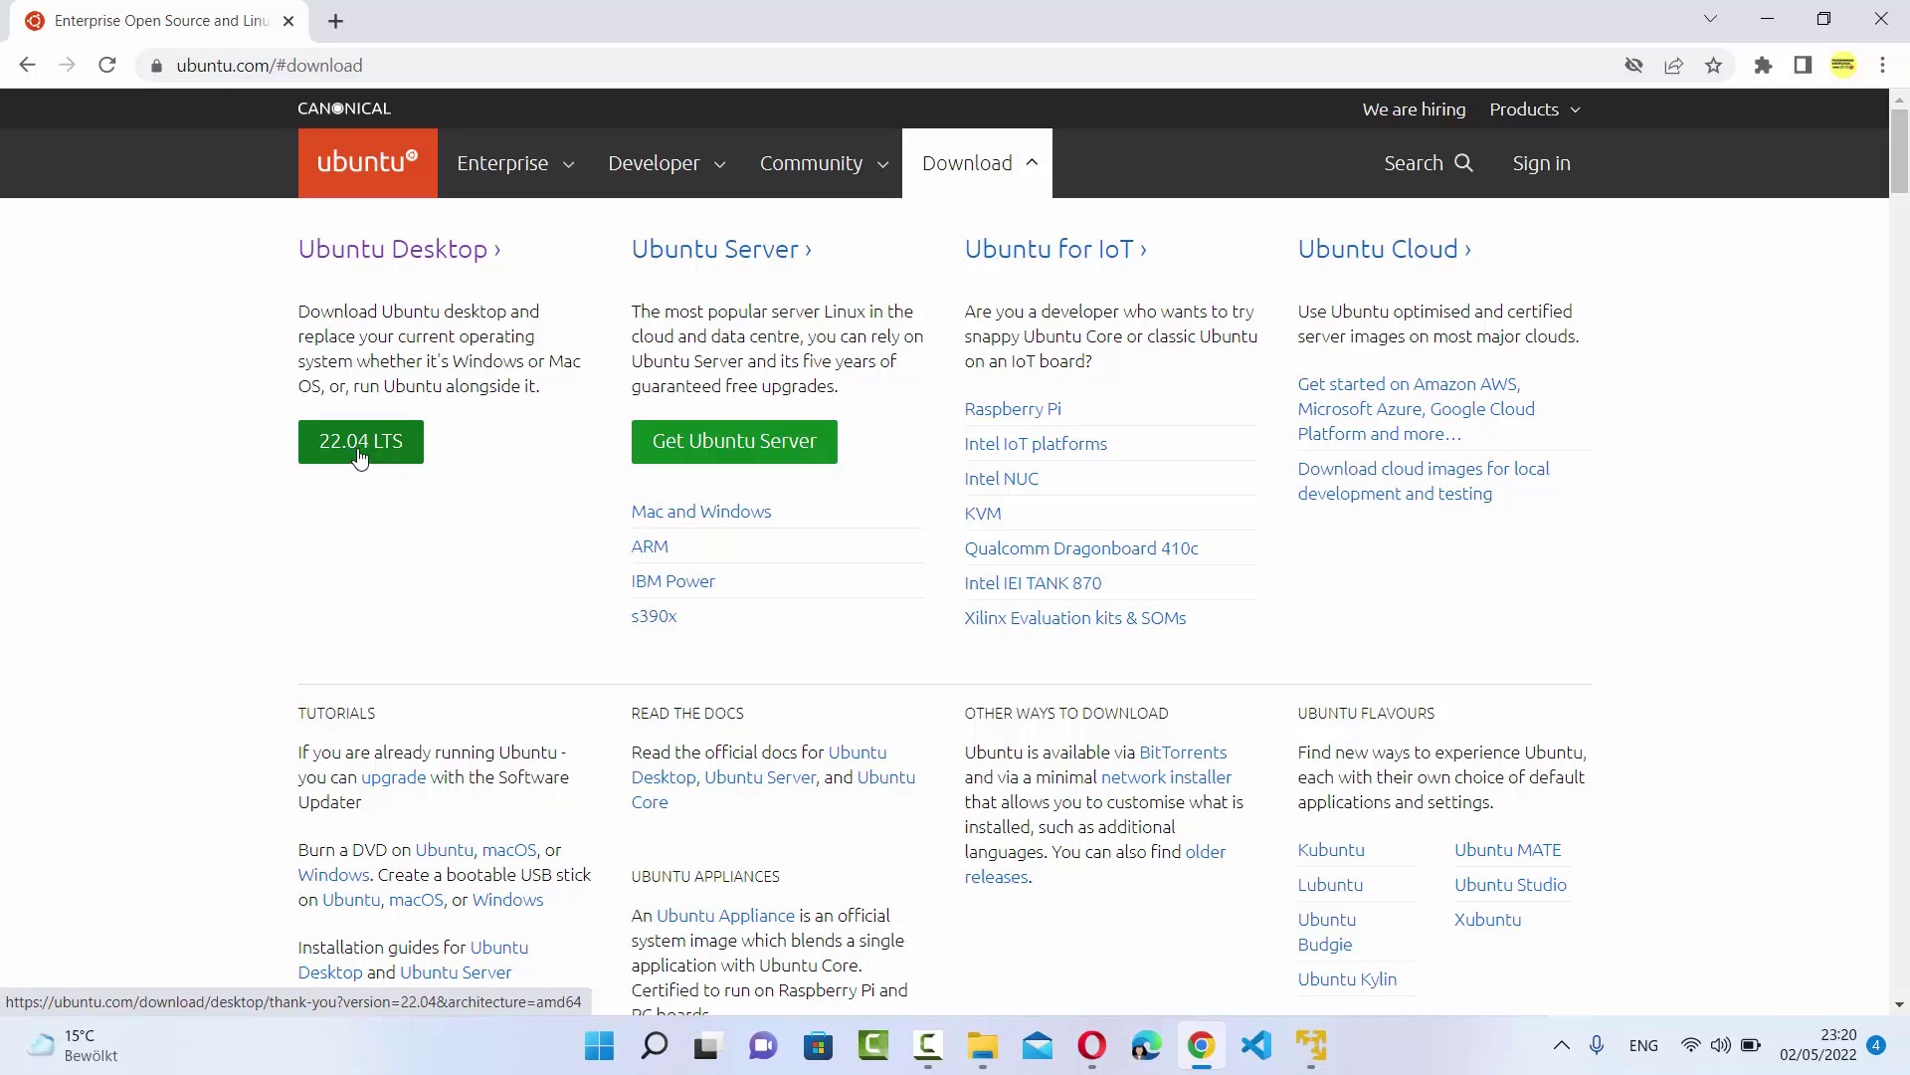
Start the ubuntu-22.04-desktop-amd64.iso download, then cancel it from Chrome's download bar
click(363, 449)
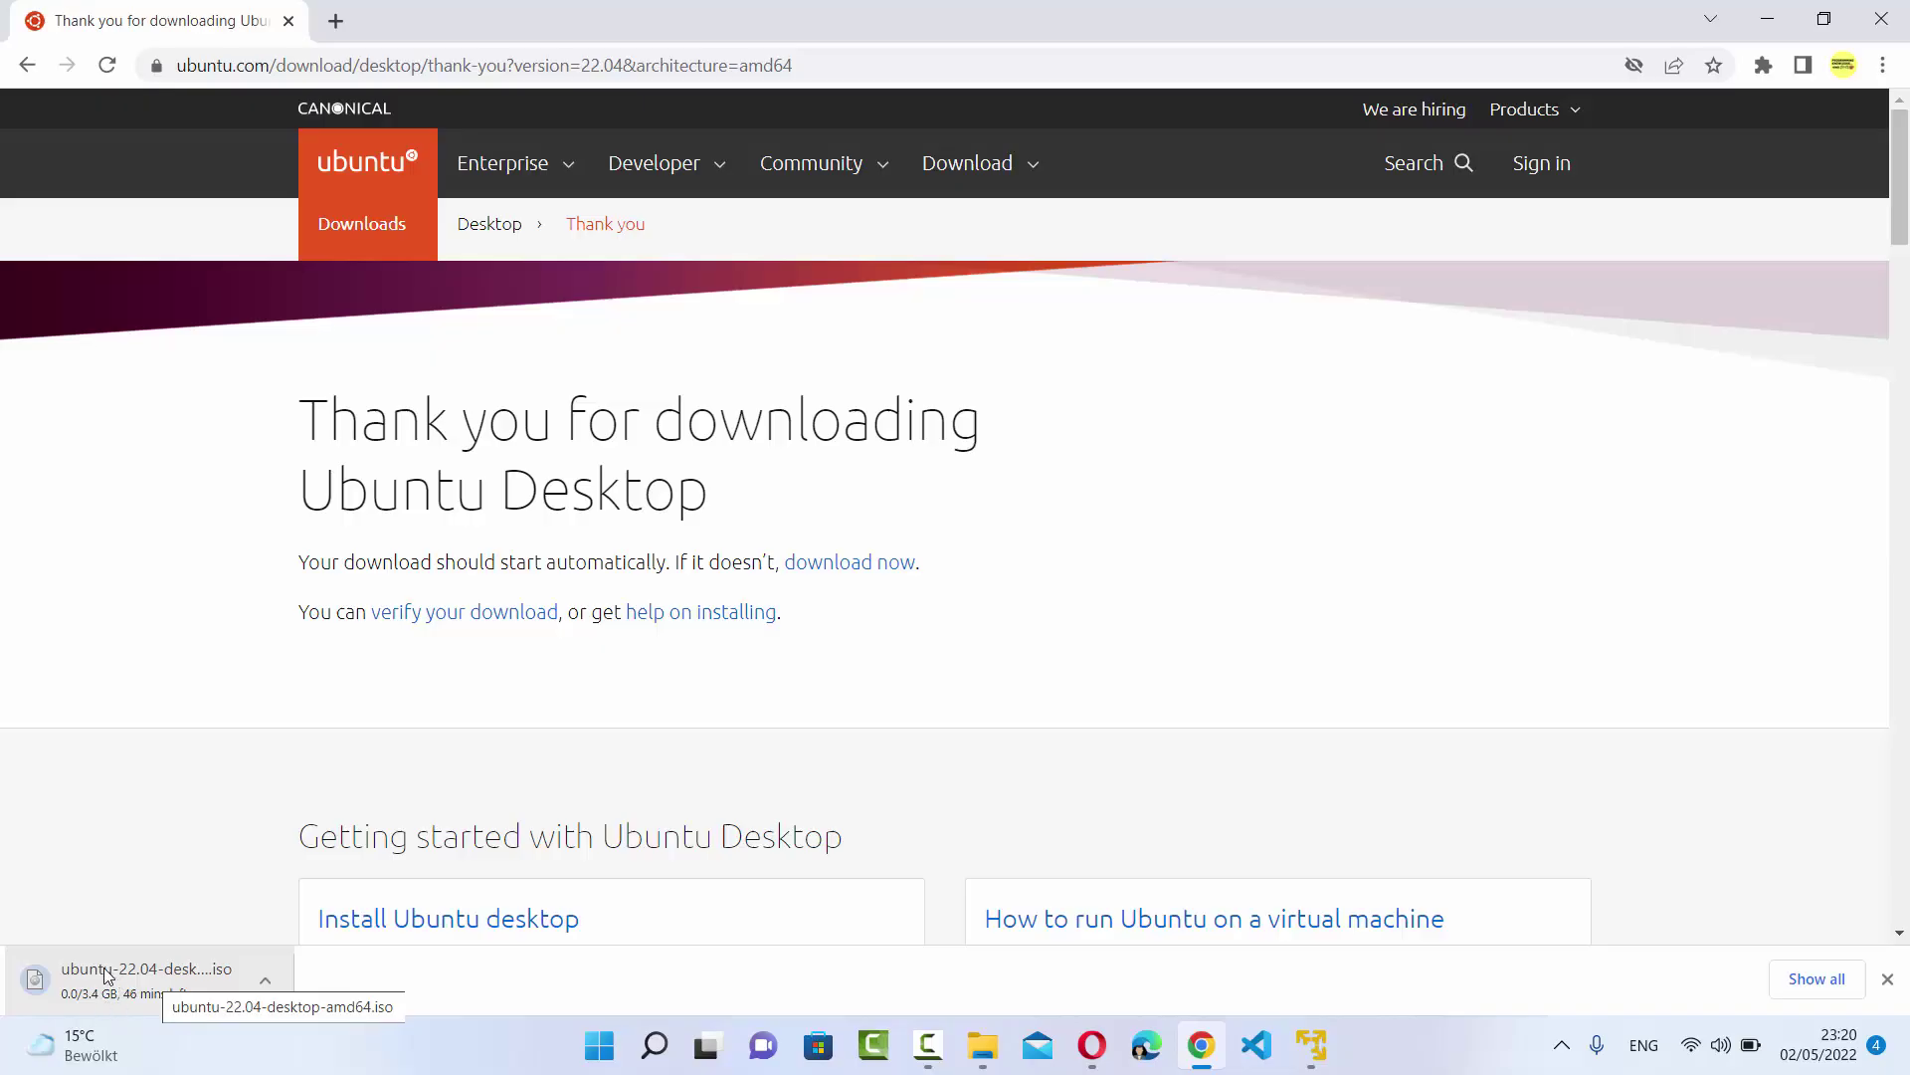
click(266, 980)
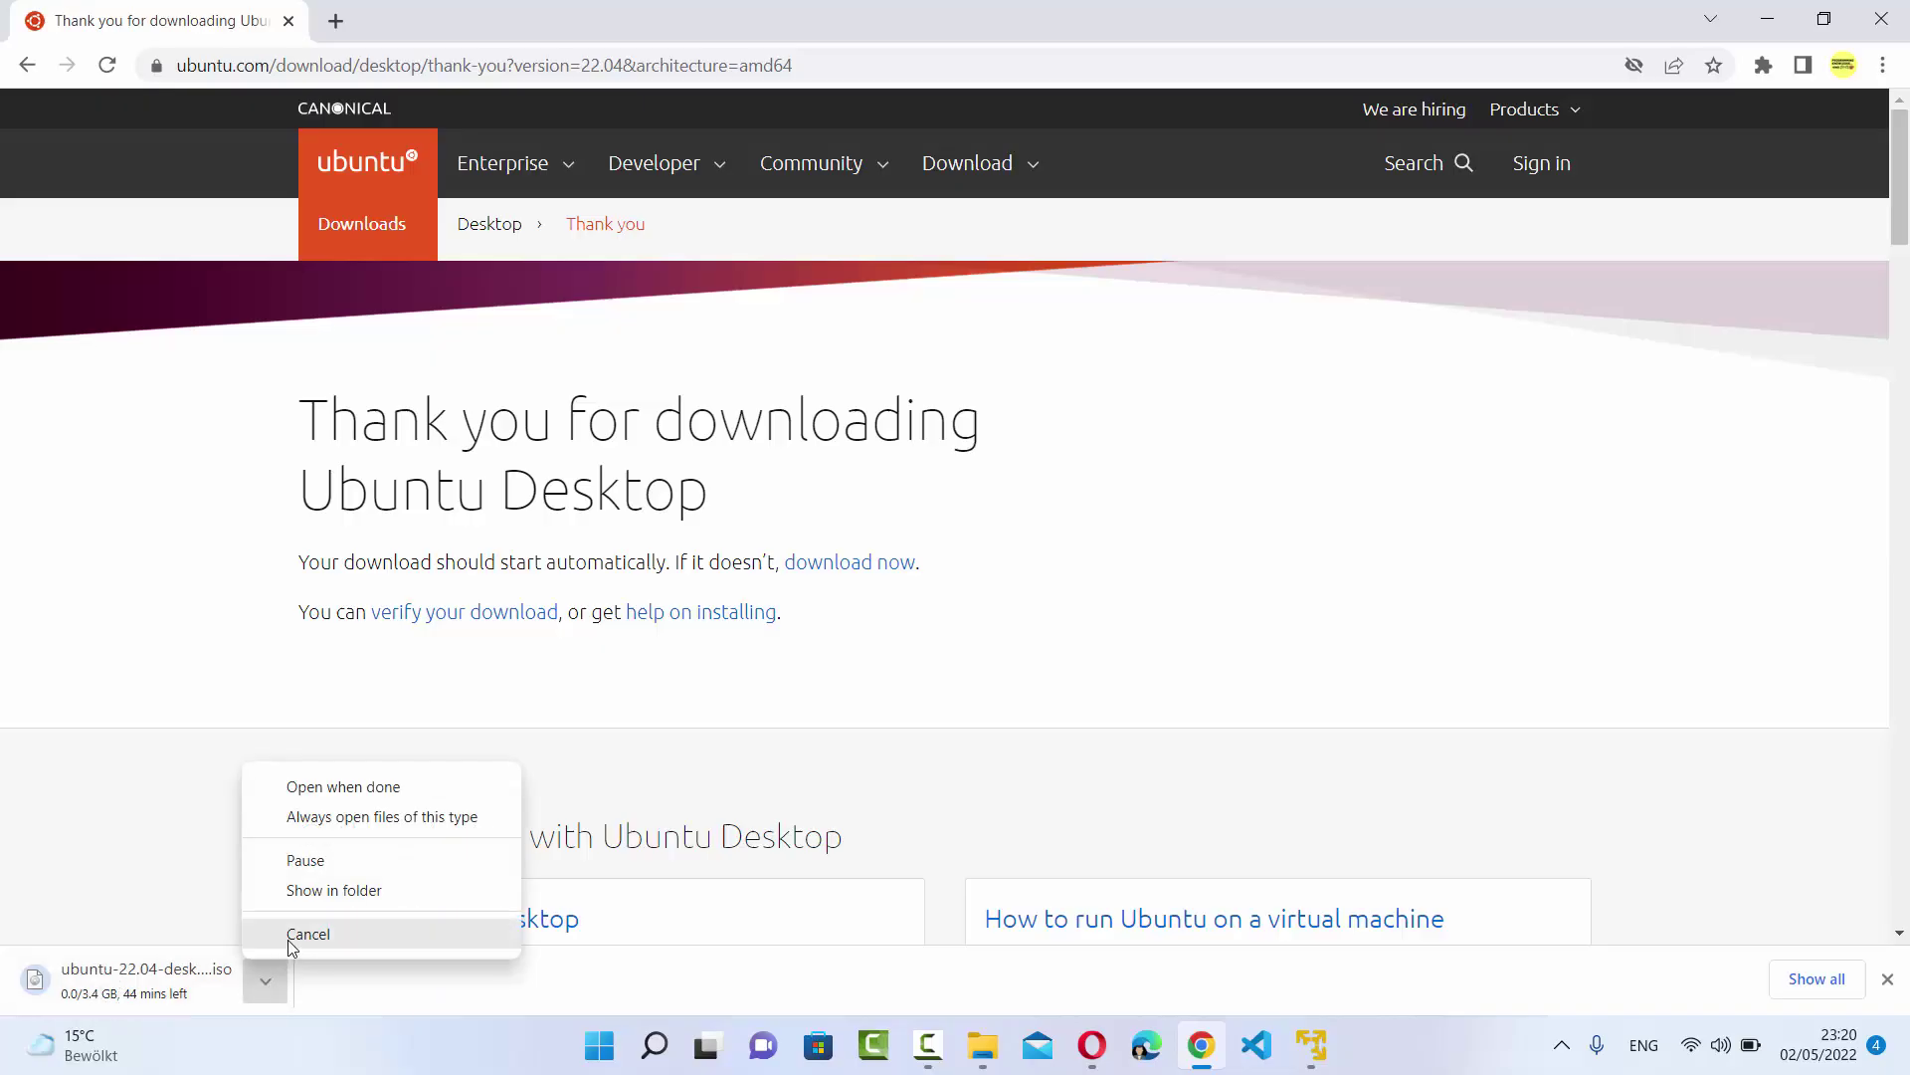
click(288, 937)
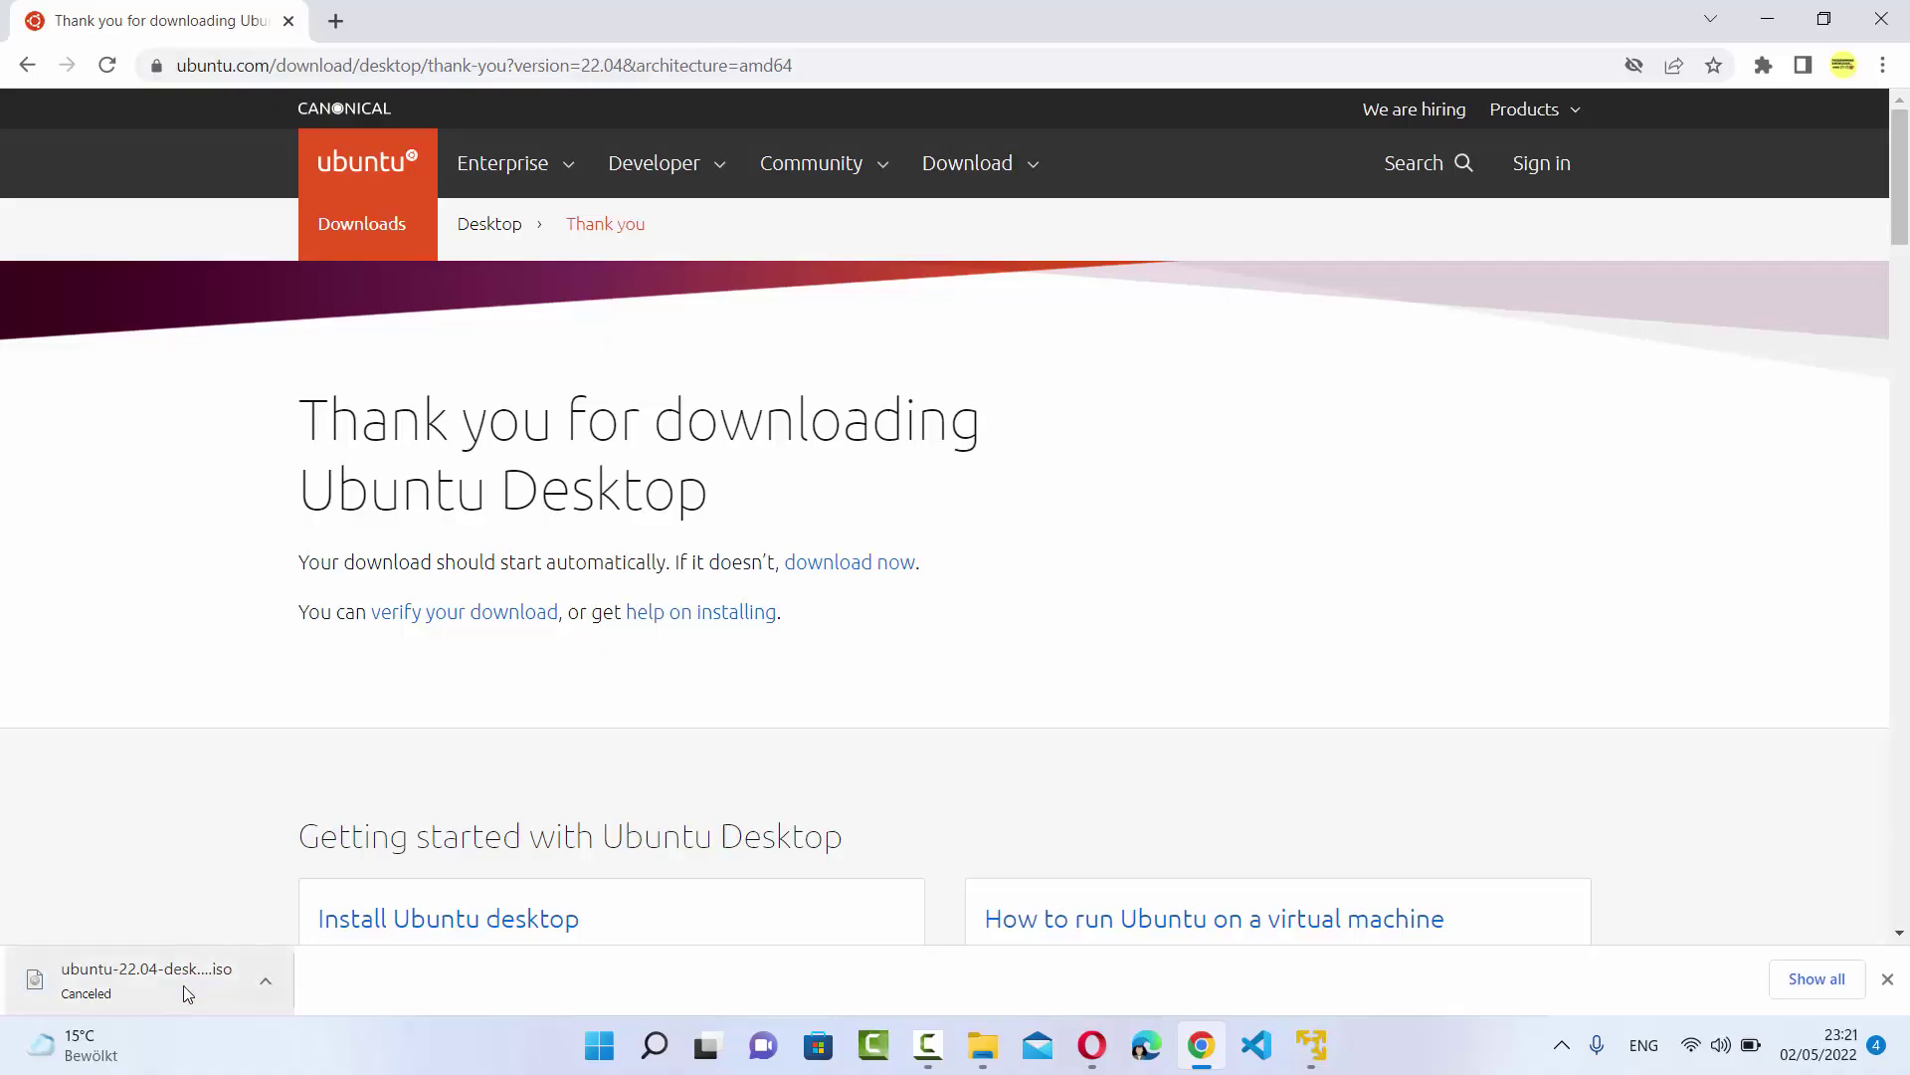
Confirm the 3.40 GB ubuntu-22.04-desktop-amd64.iso is in D:\Ubuntu, then minimize File Explorer
click(983, 1045)
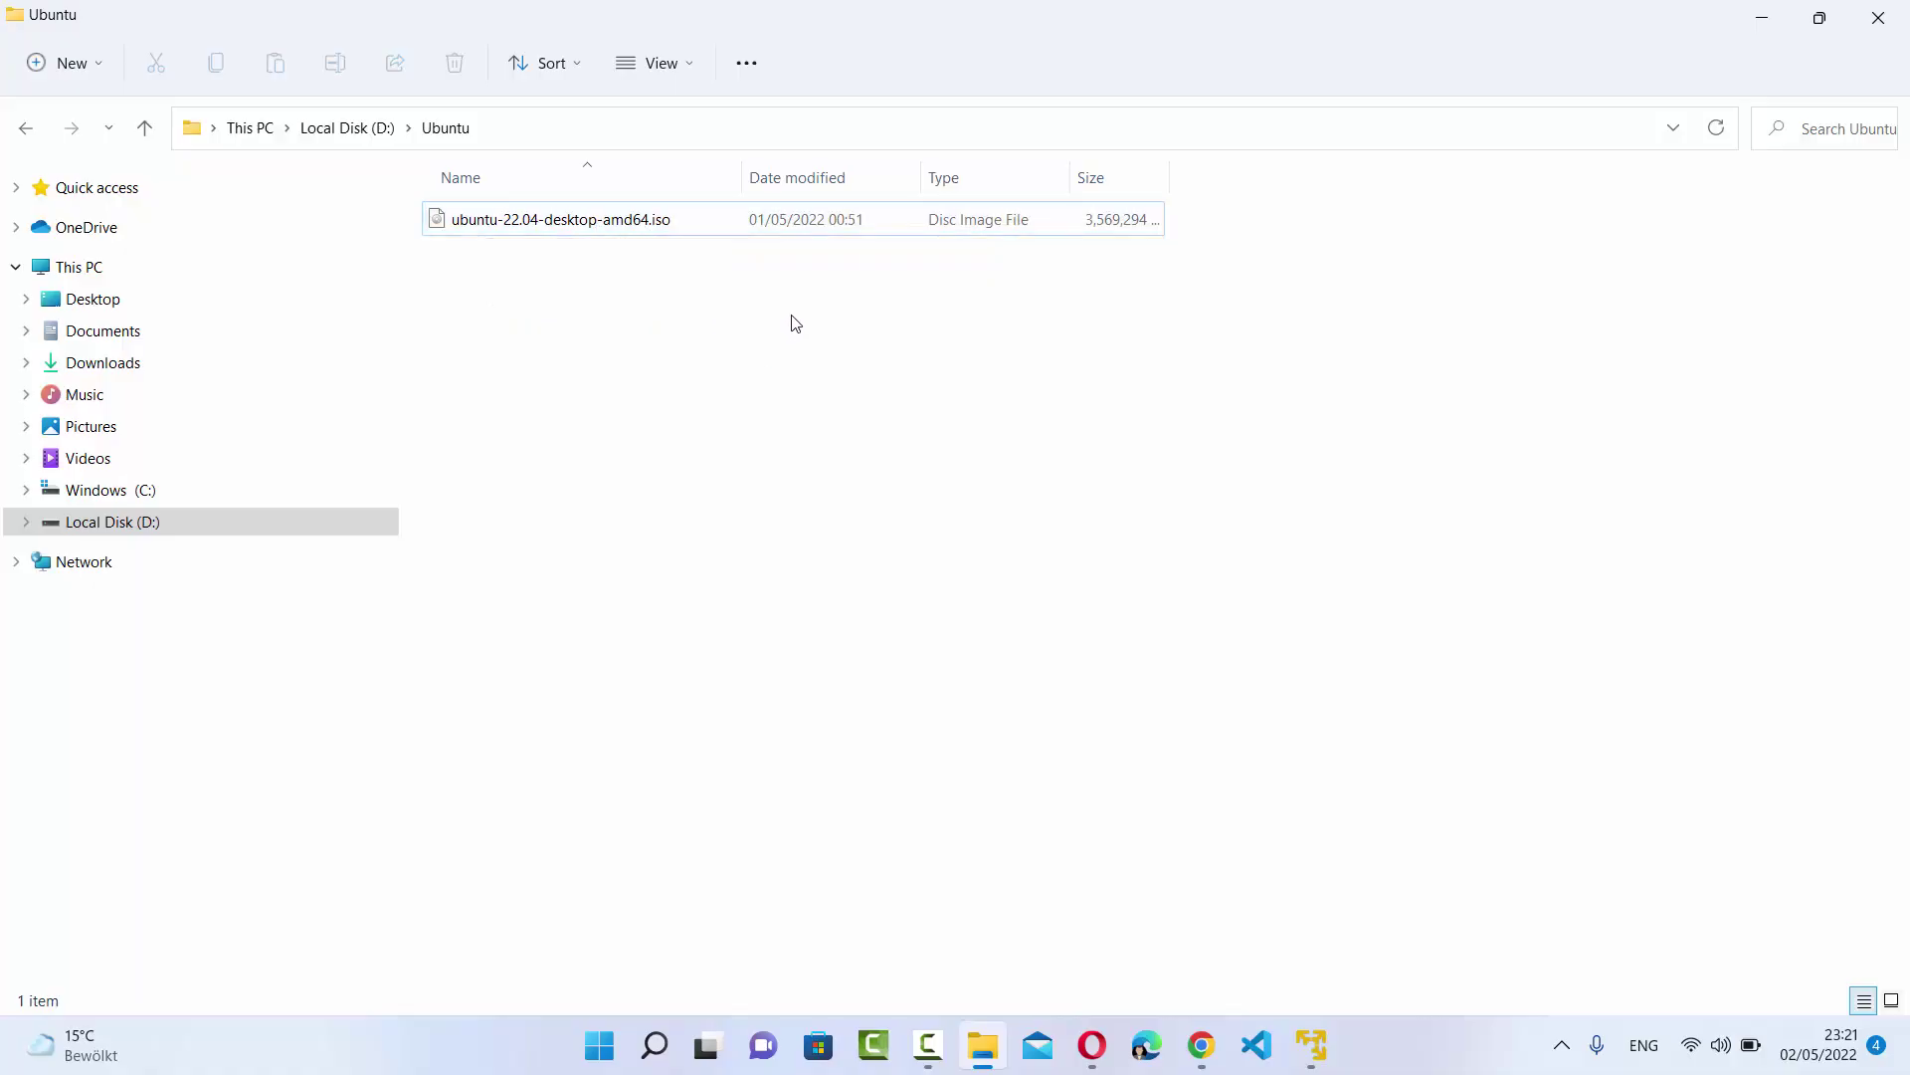
click(1761, 18)
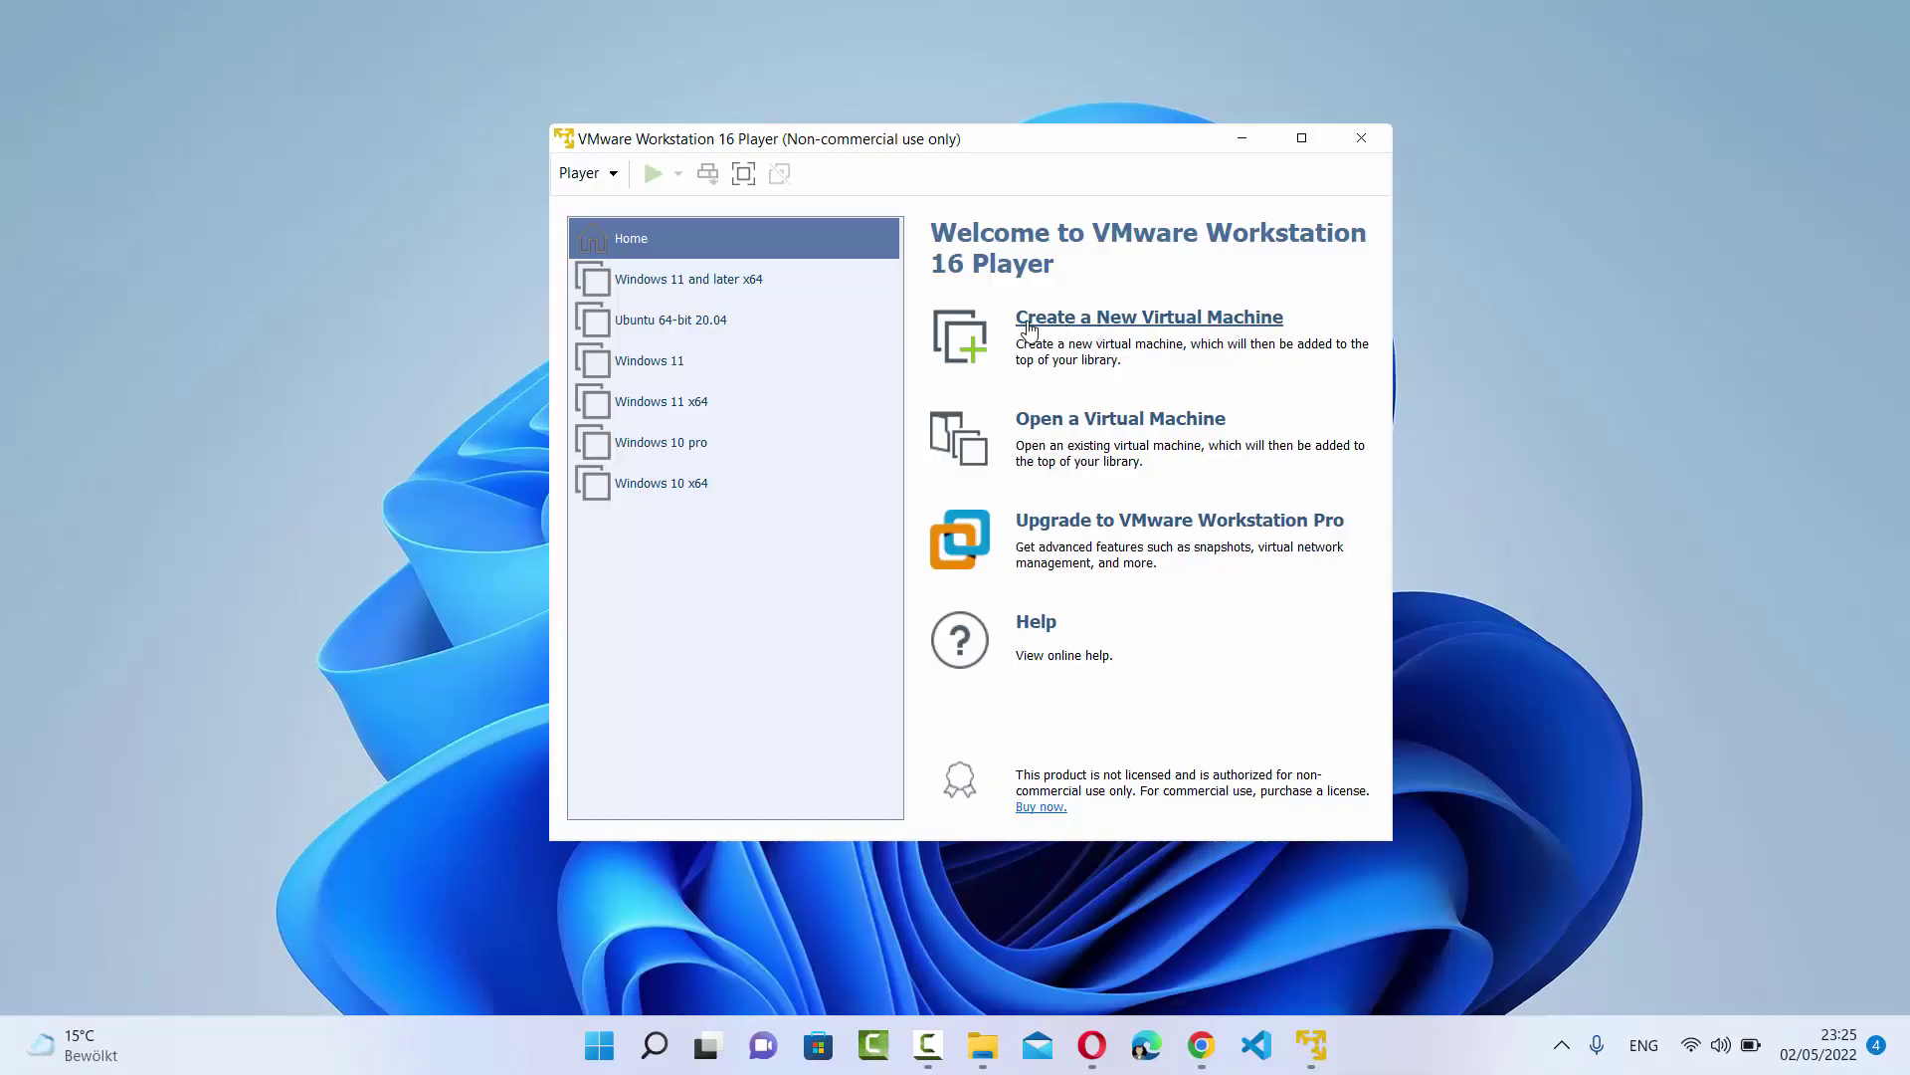
Start a new virtual machine with the OS installed later, guest Linux, version Ubuntu 64-bit
click(1119, 327)
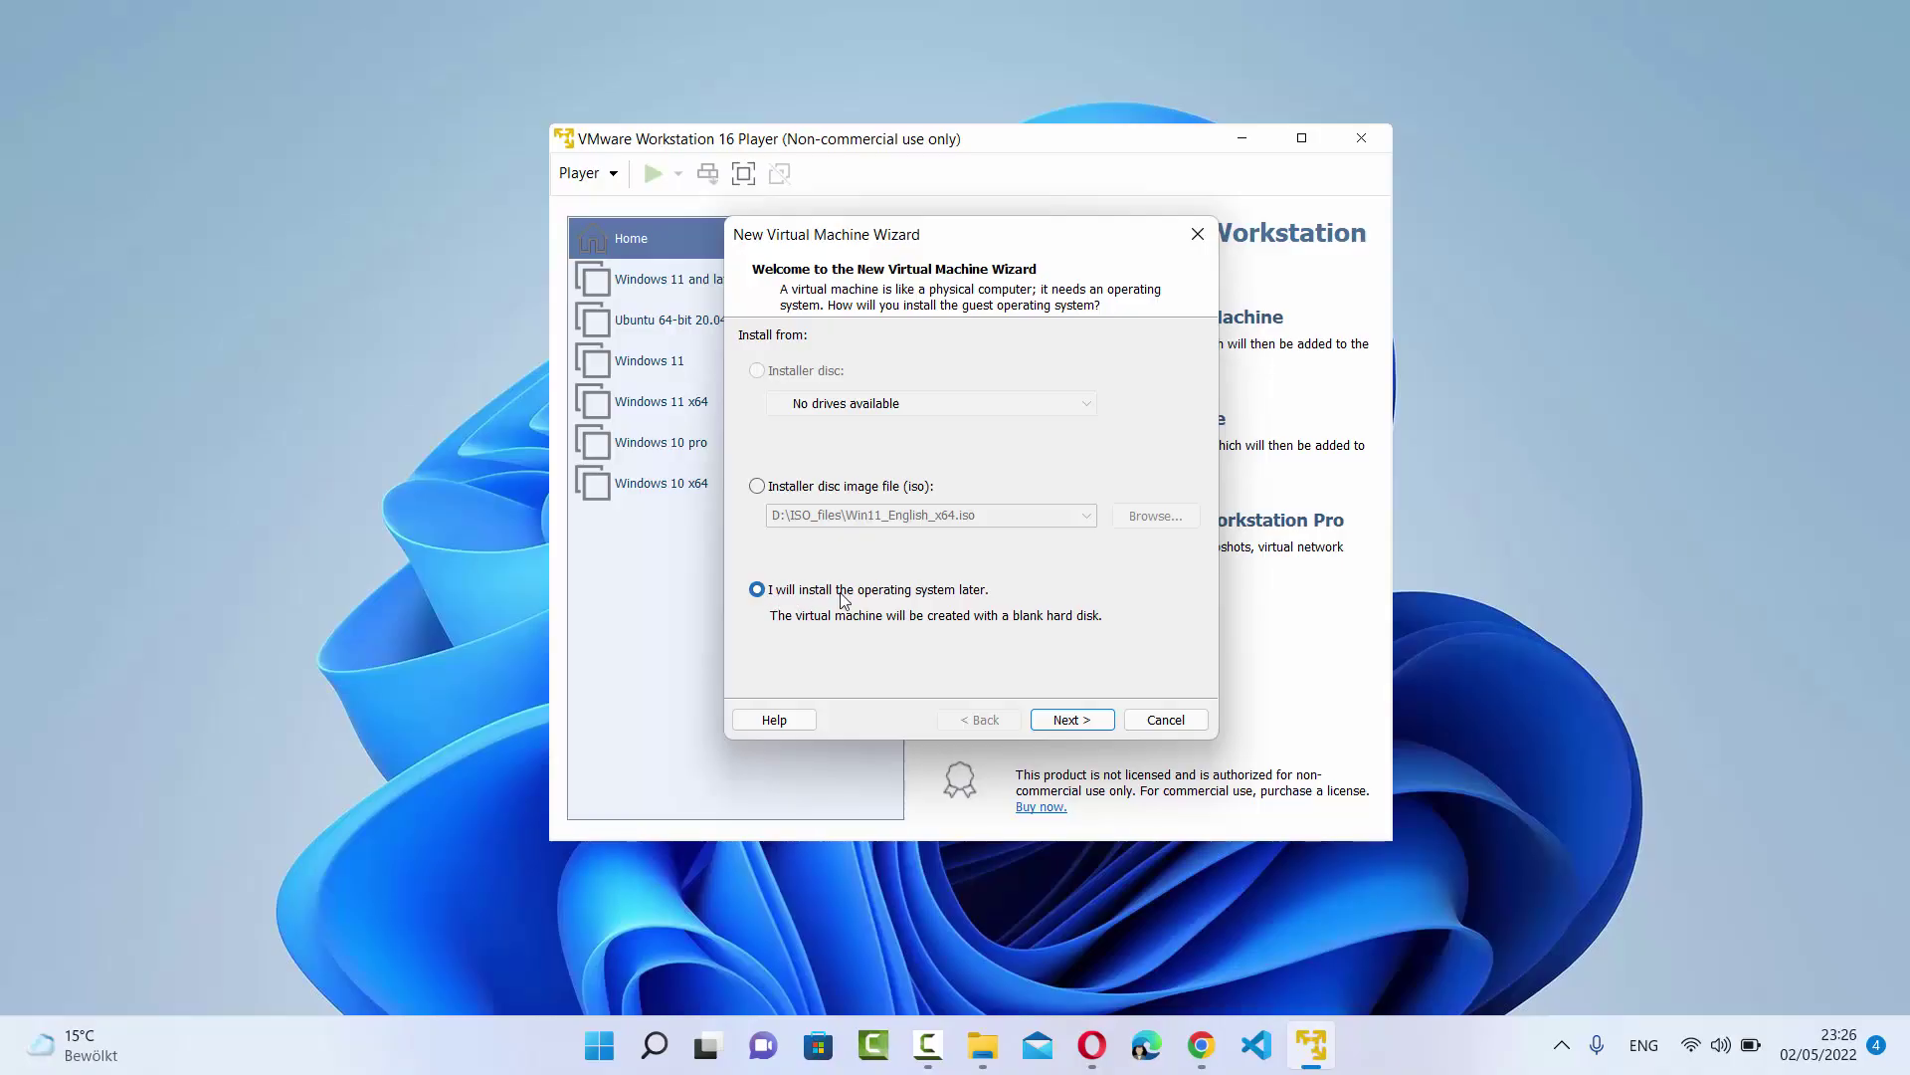
click(1066, 719)
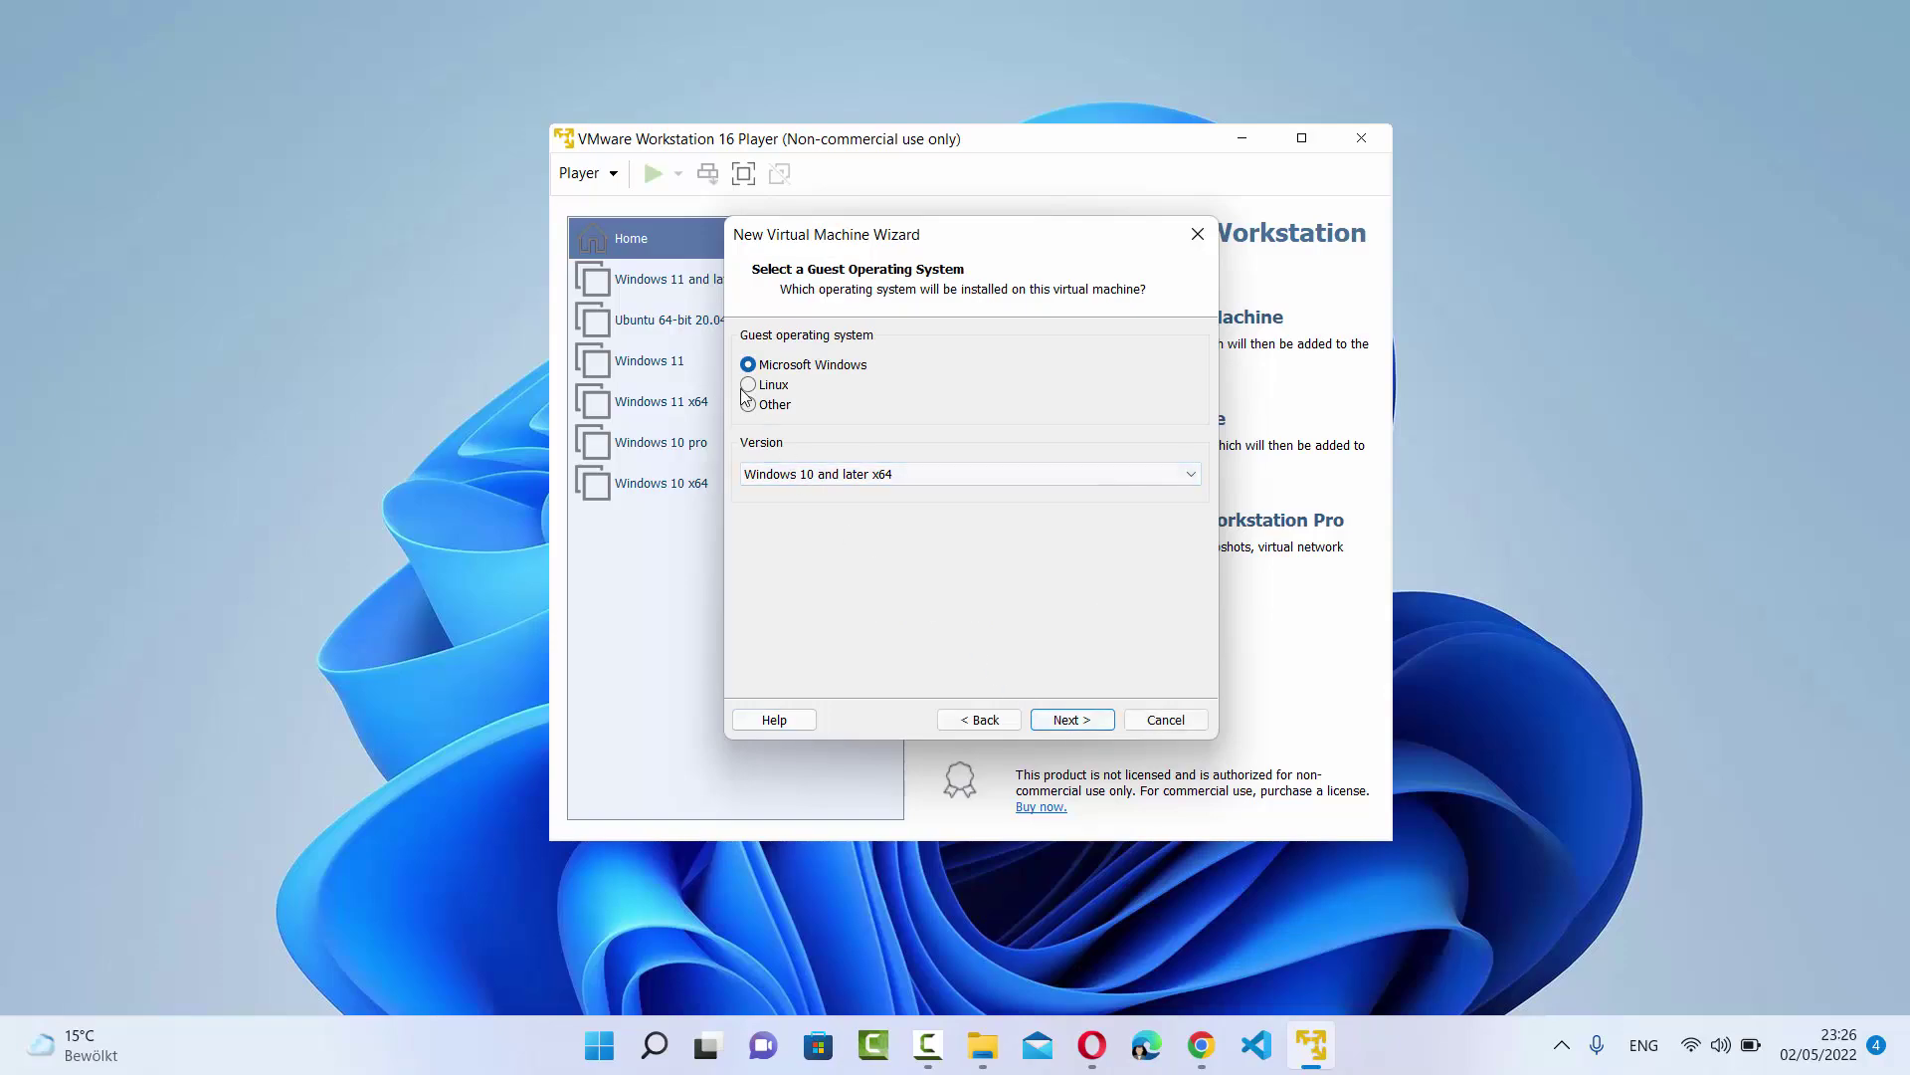
click(748, 385)
click(814, 473)
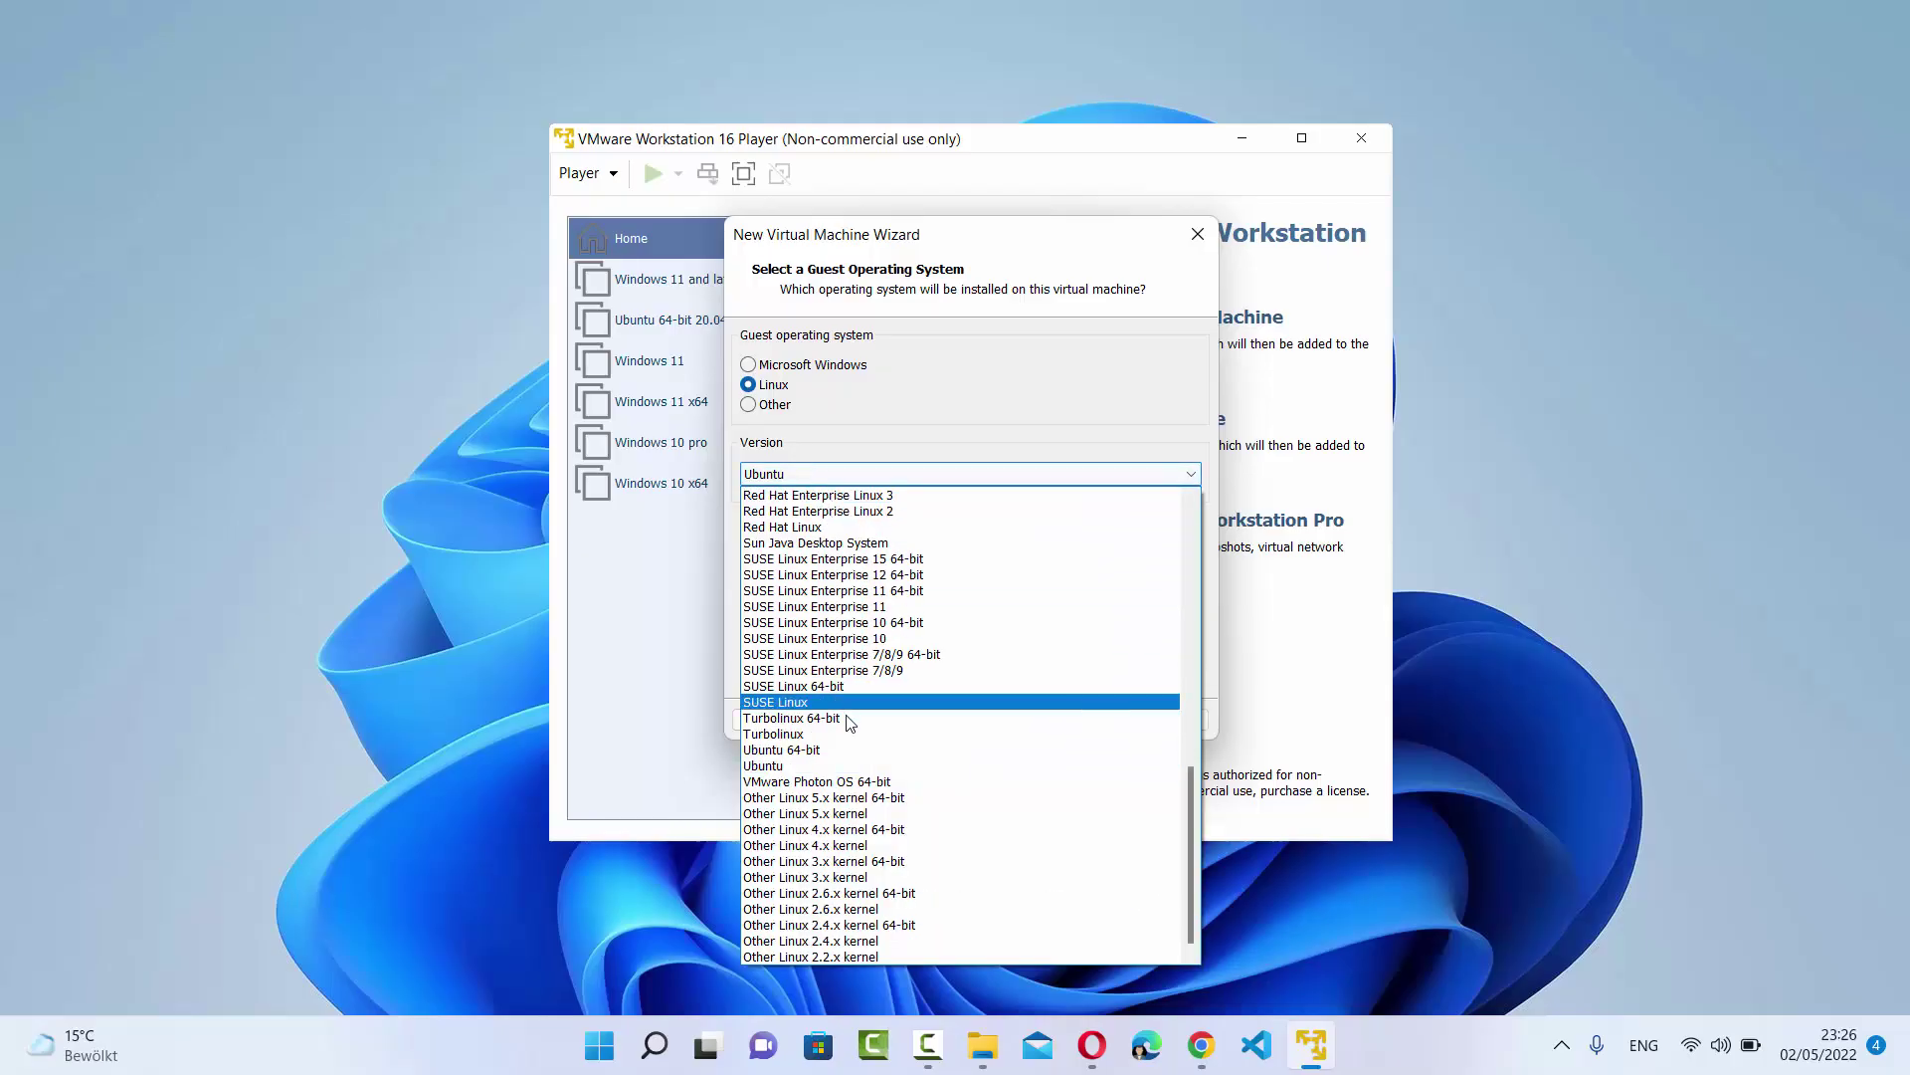
click(801, 752)
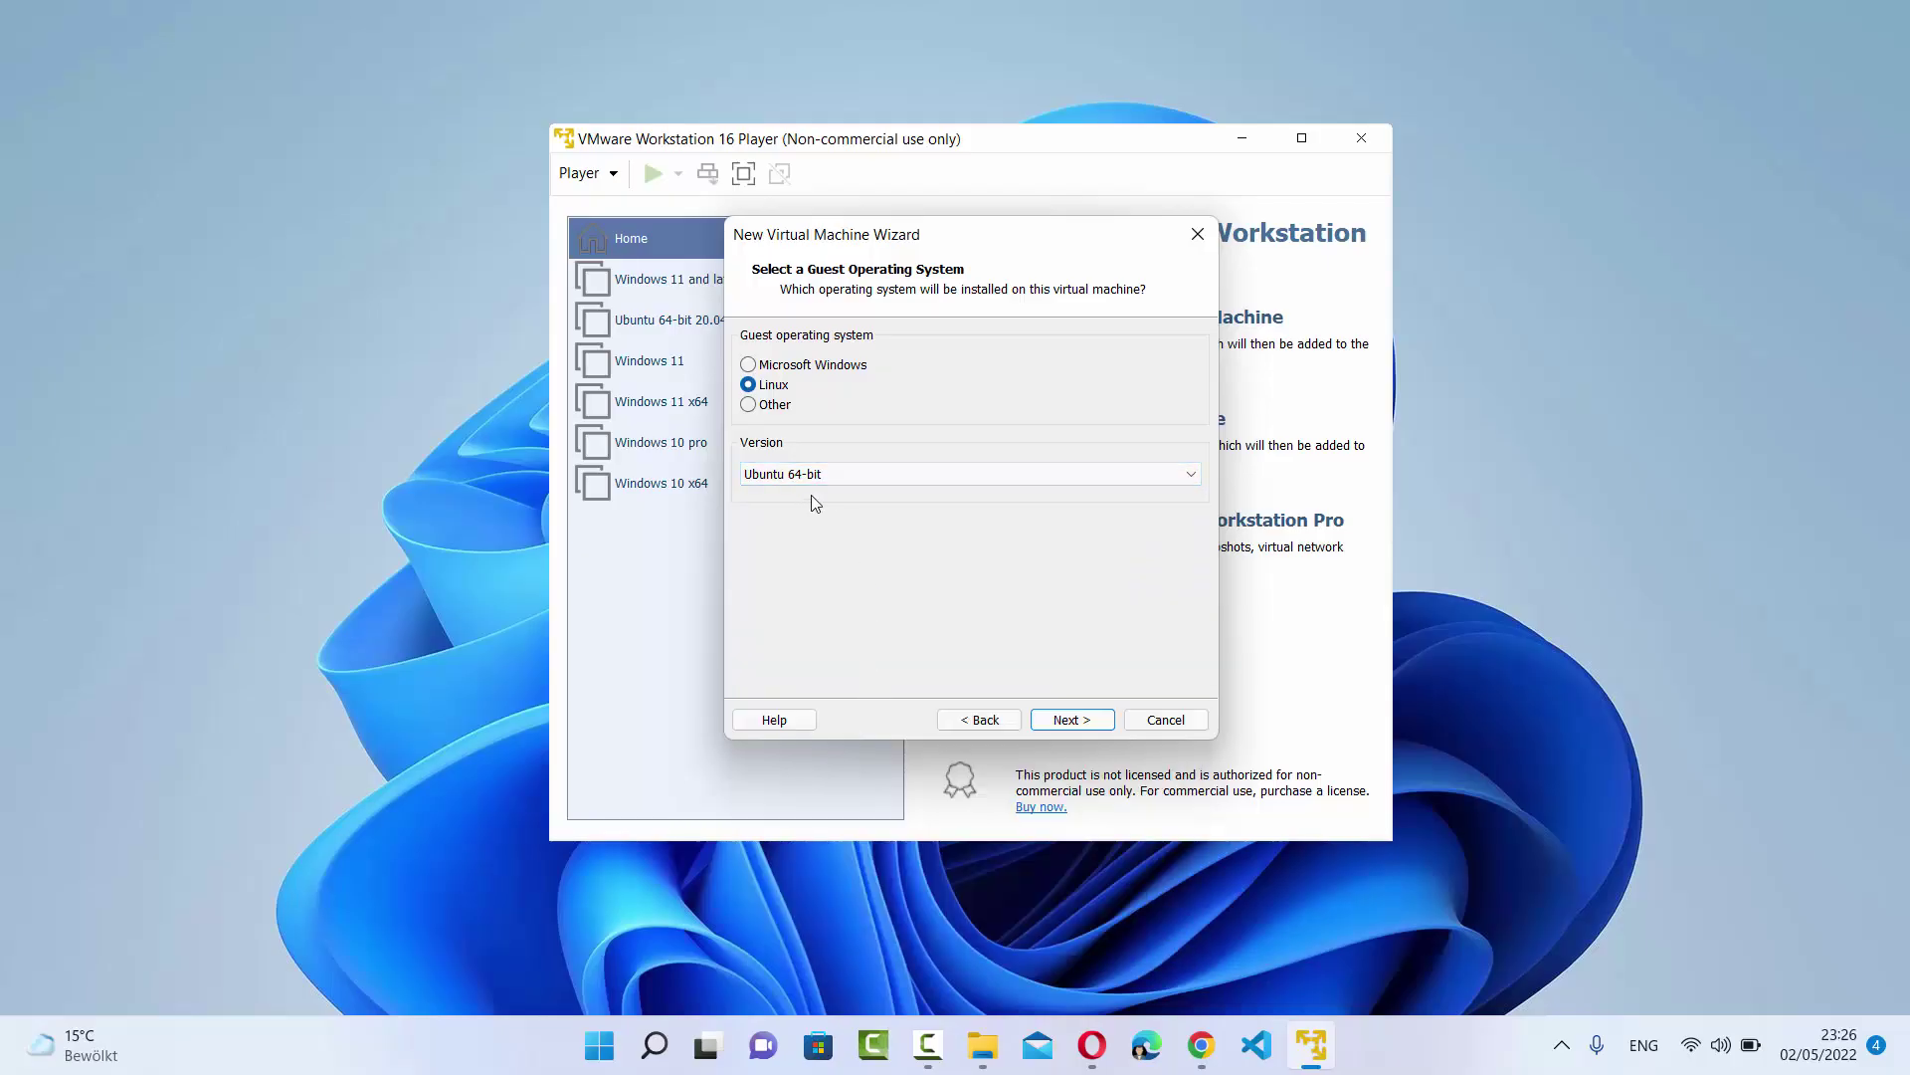
click(1073, 719)
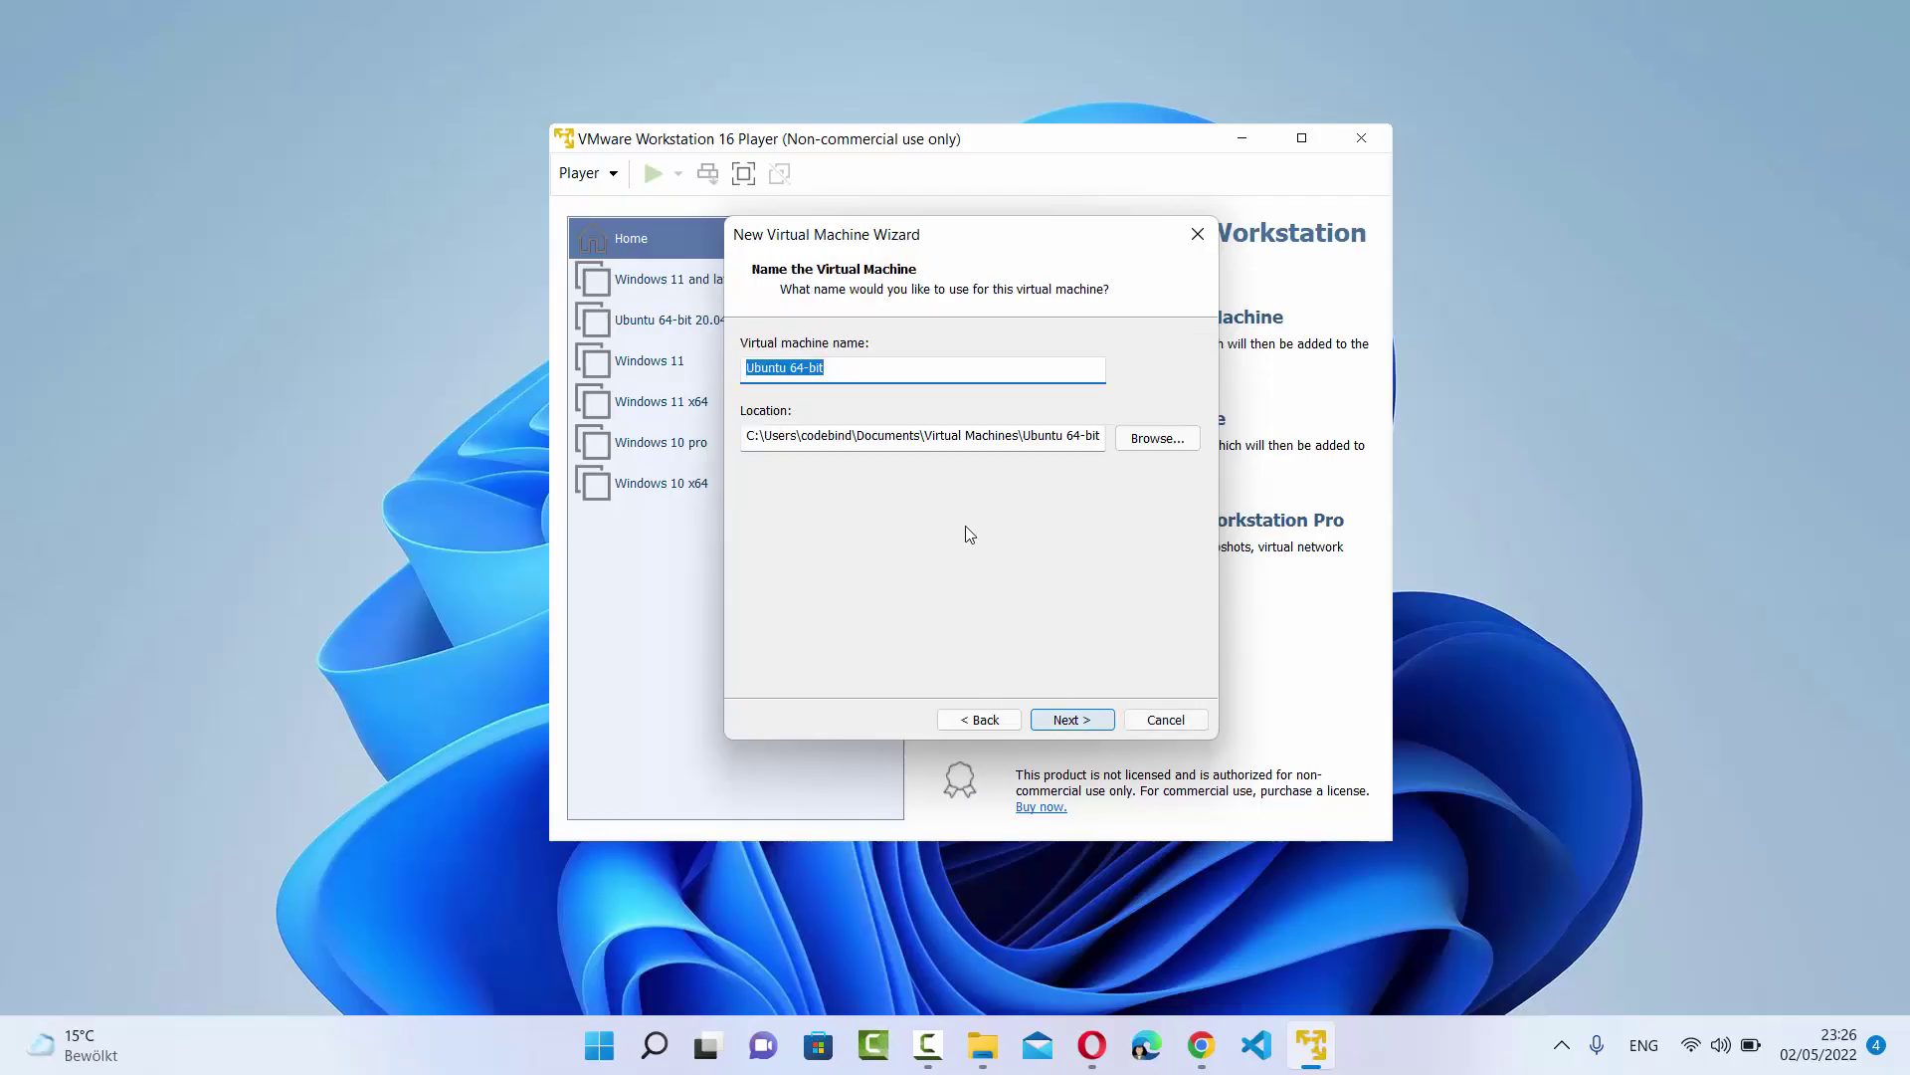
Name the machine 'Ubuntu 22.04 64-bit' and set its location to D:\Ubuntu
click(787, 371)
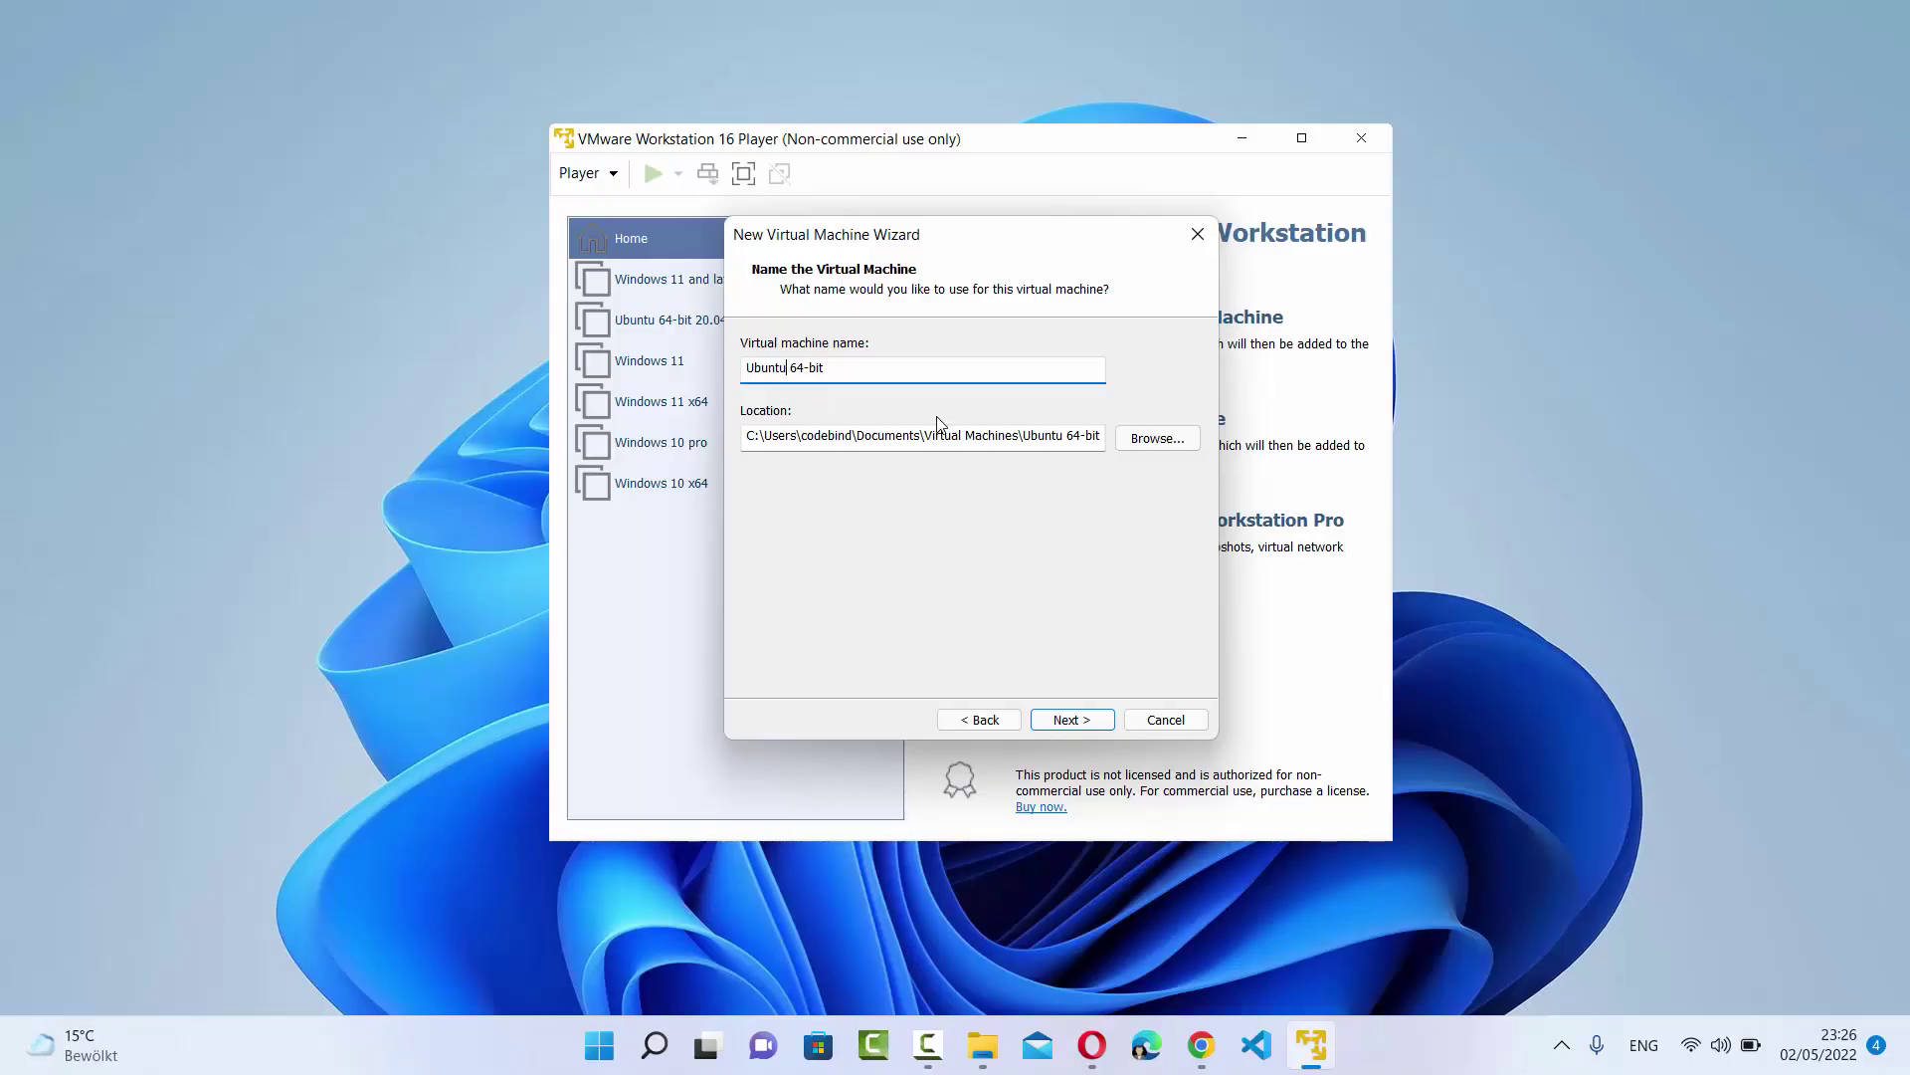
text(22.04)
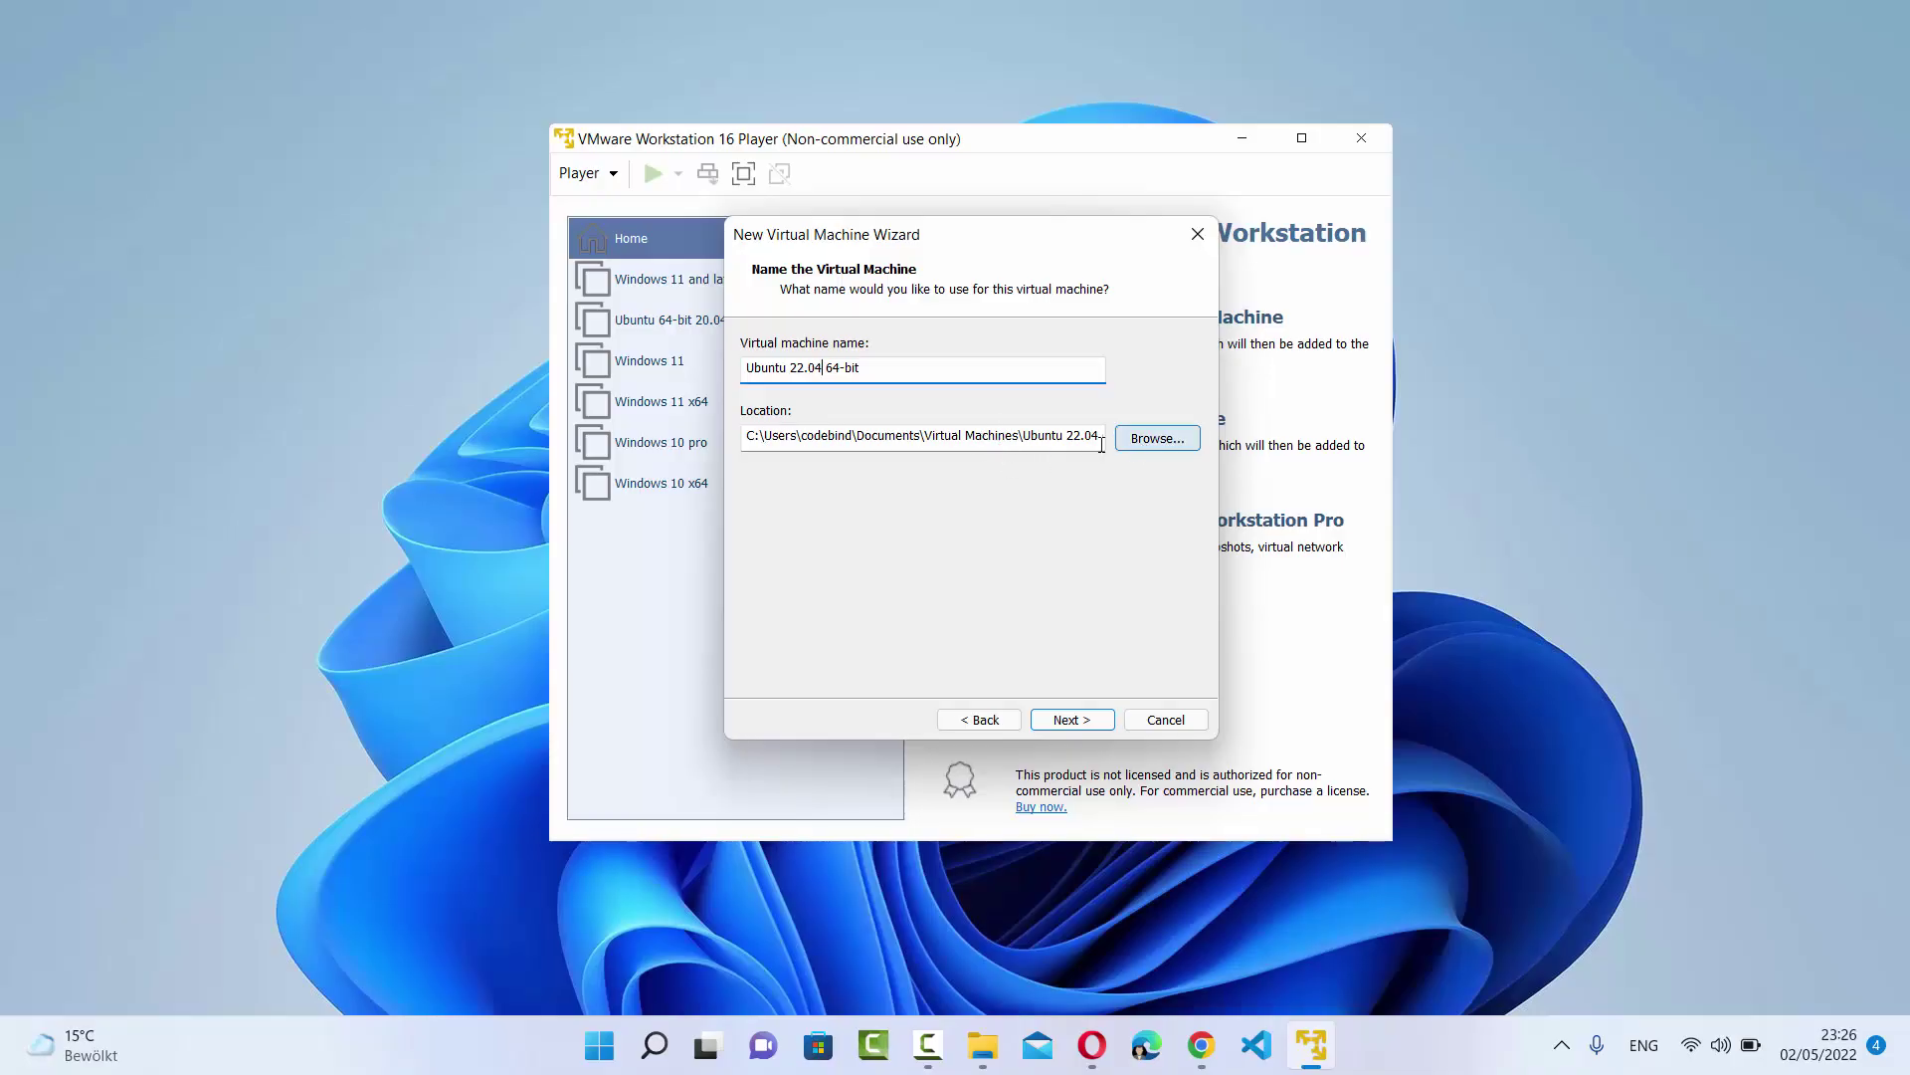
click(1142, 444)
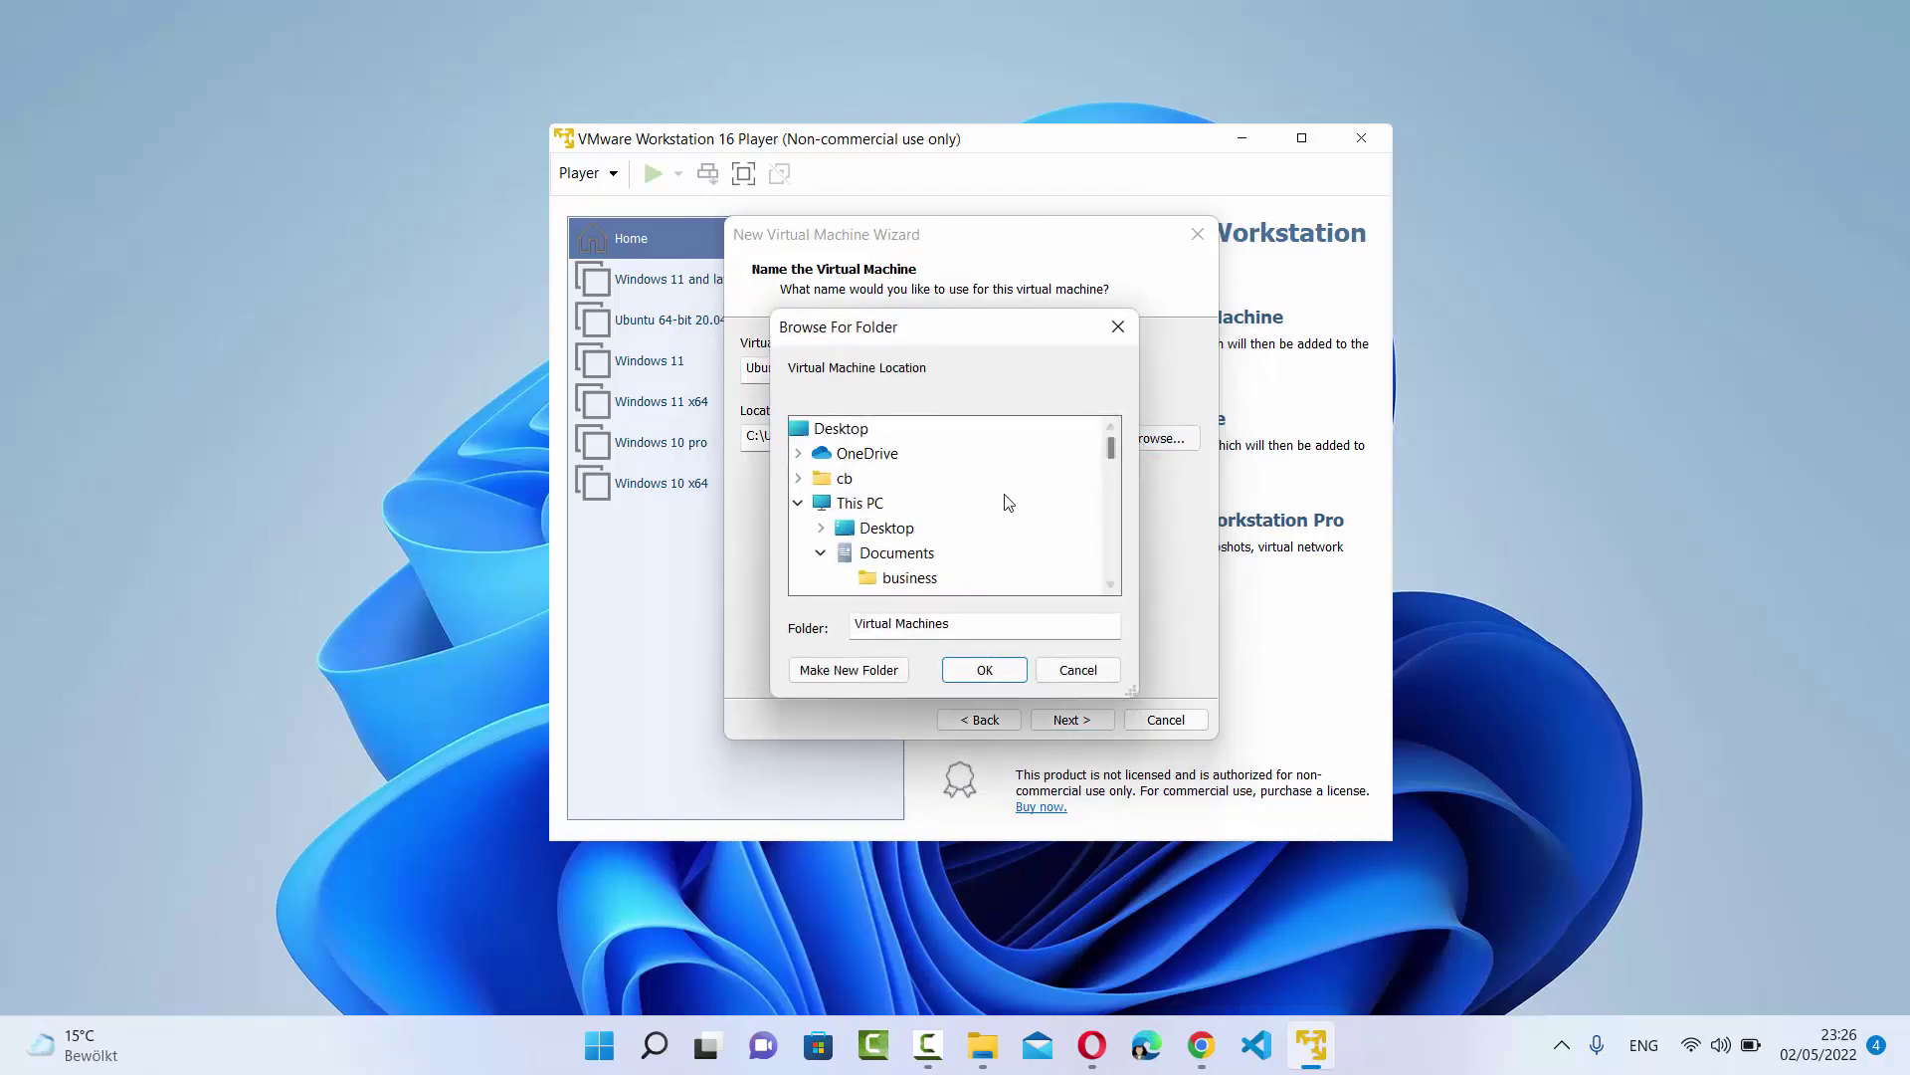
scroll(1005, 502, down, 2)
scroll(1005, 503, up, 2)
scroll(1003, 502, down, 1)
click(822, 480)
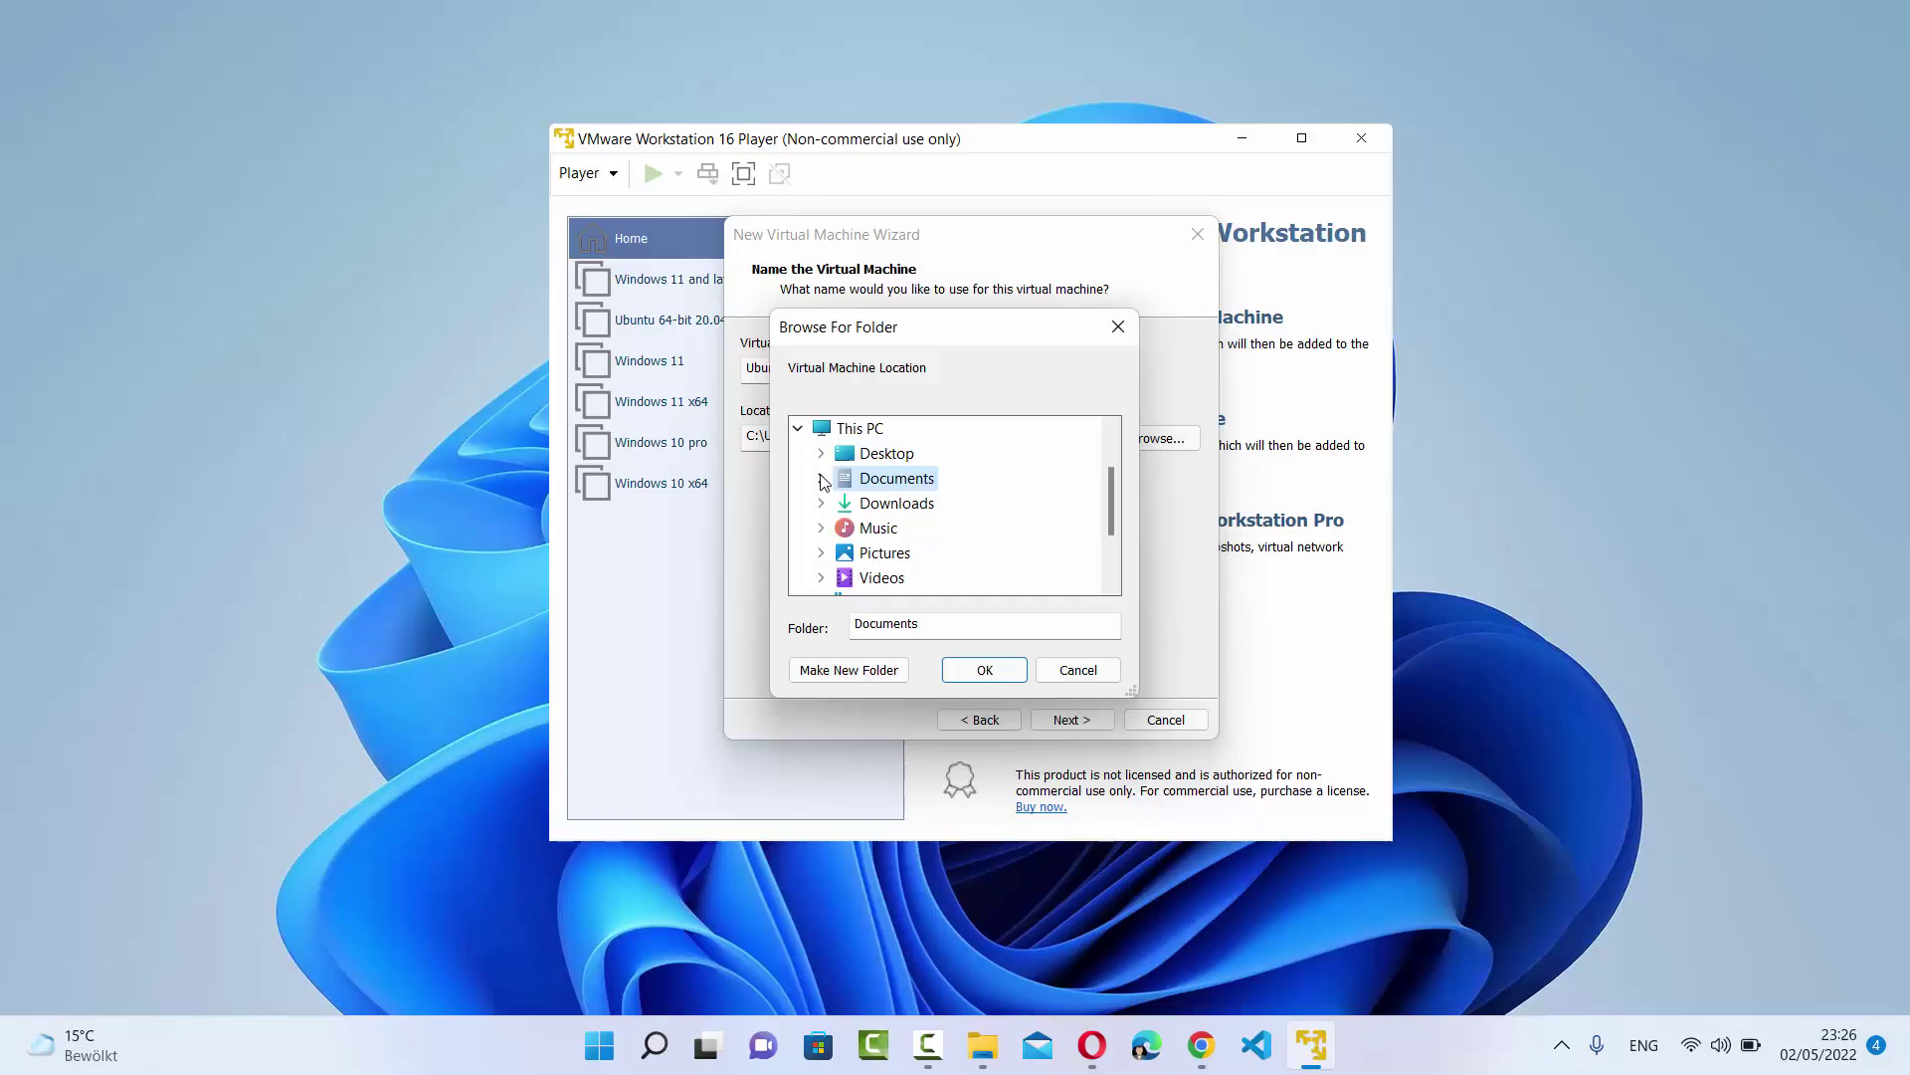
scroll(822, 464, down, 1)
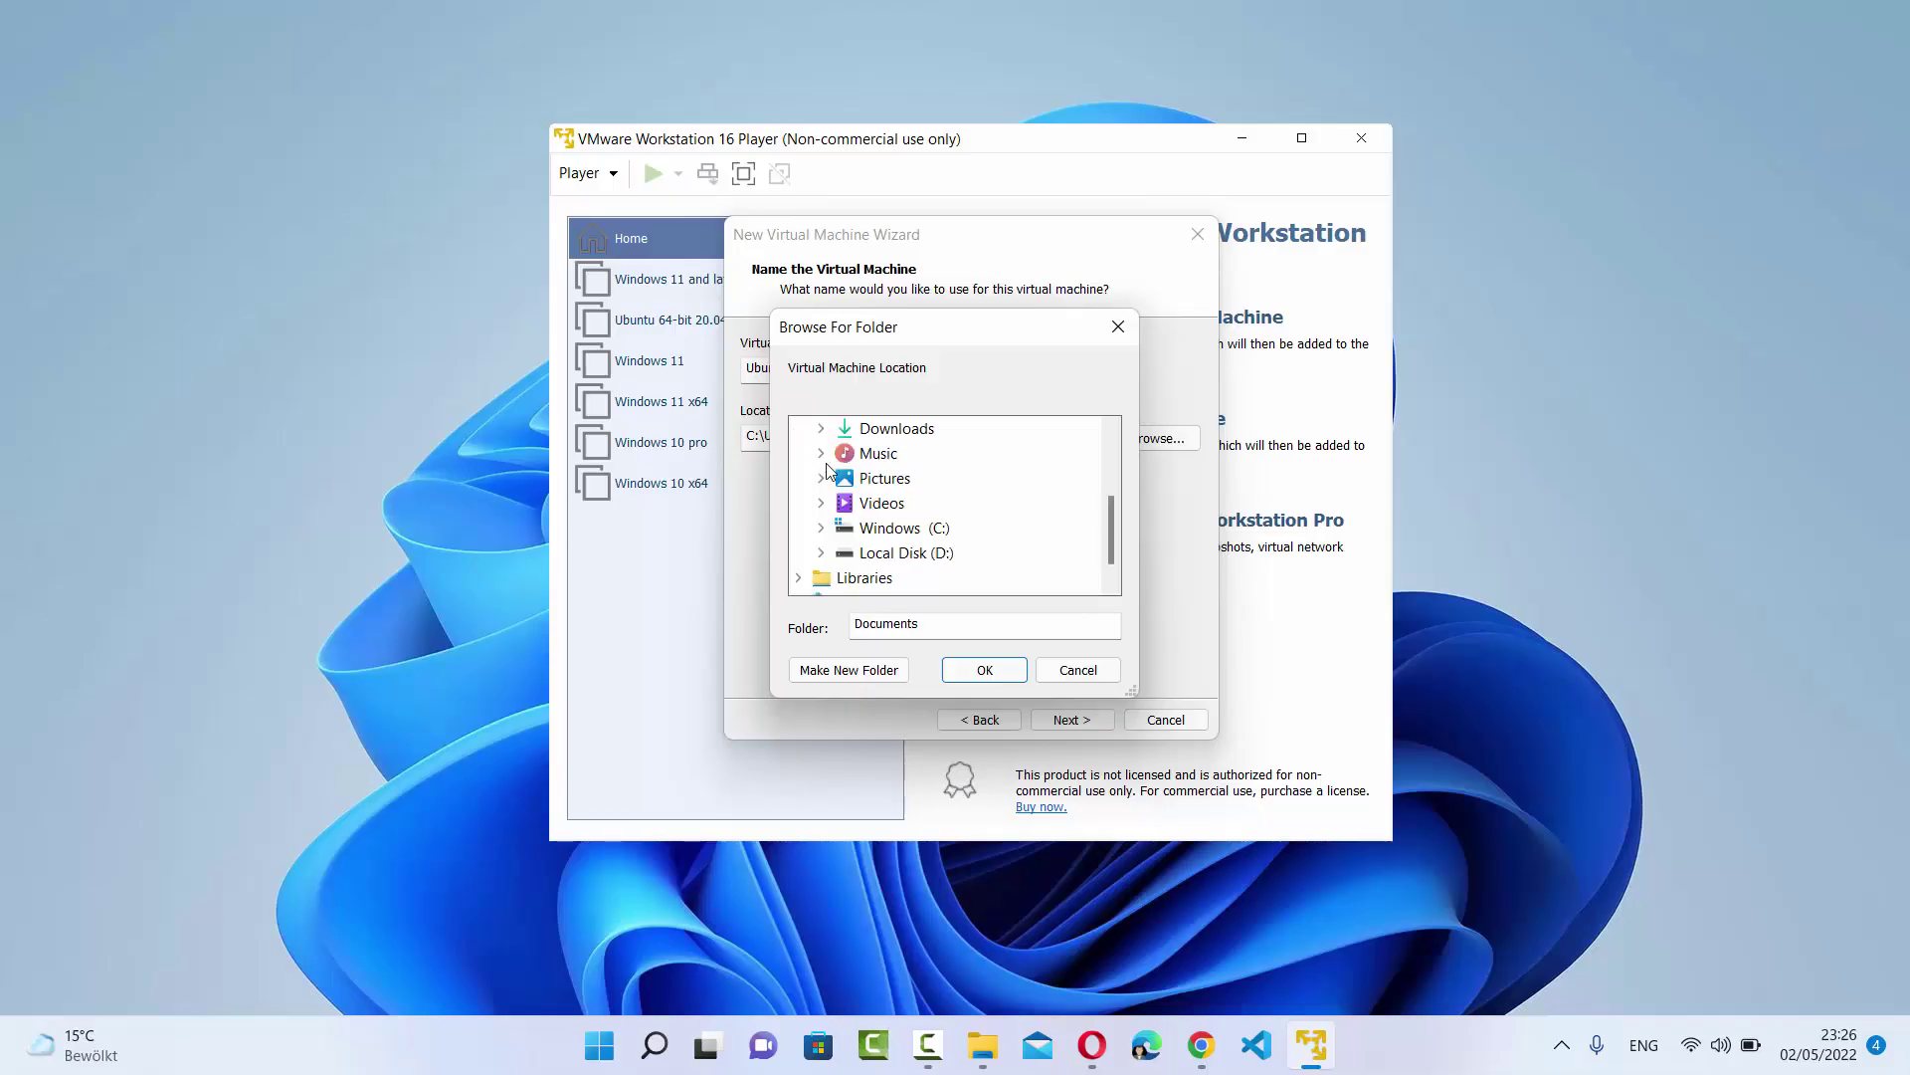
double_click(903, 560)
scroll(924, 514, down, 1)
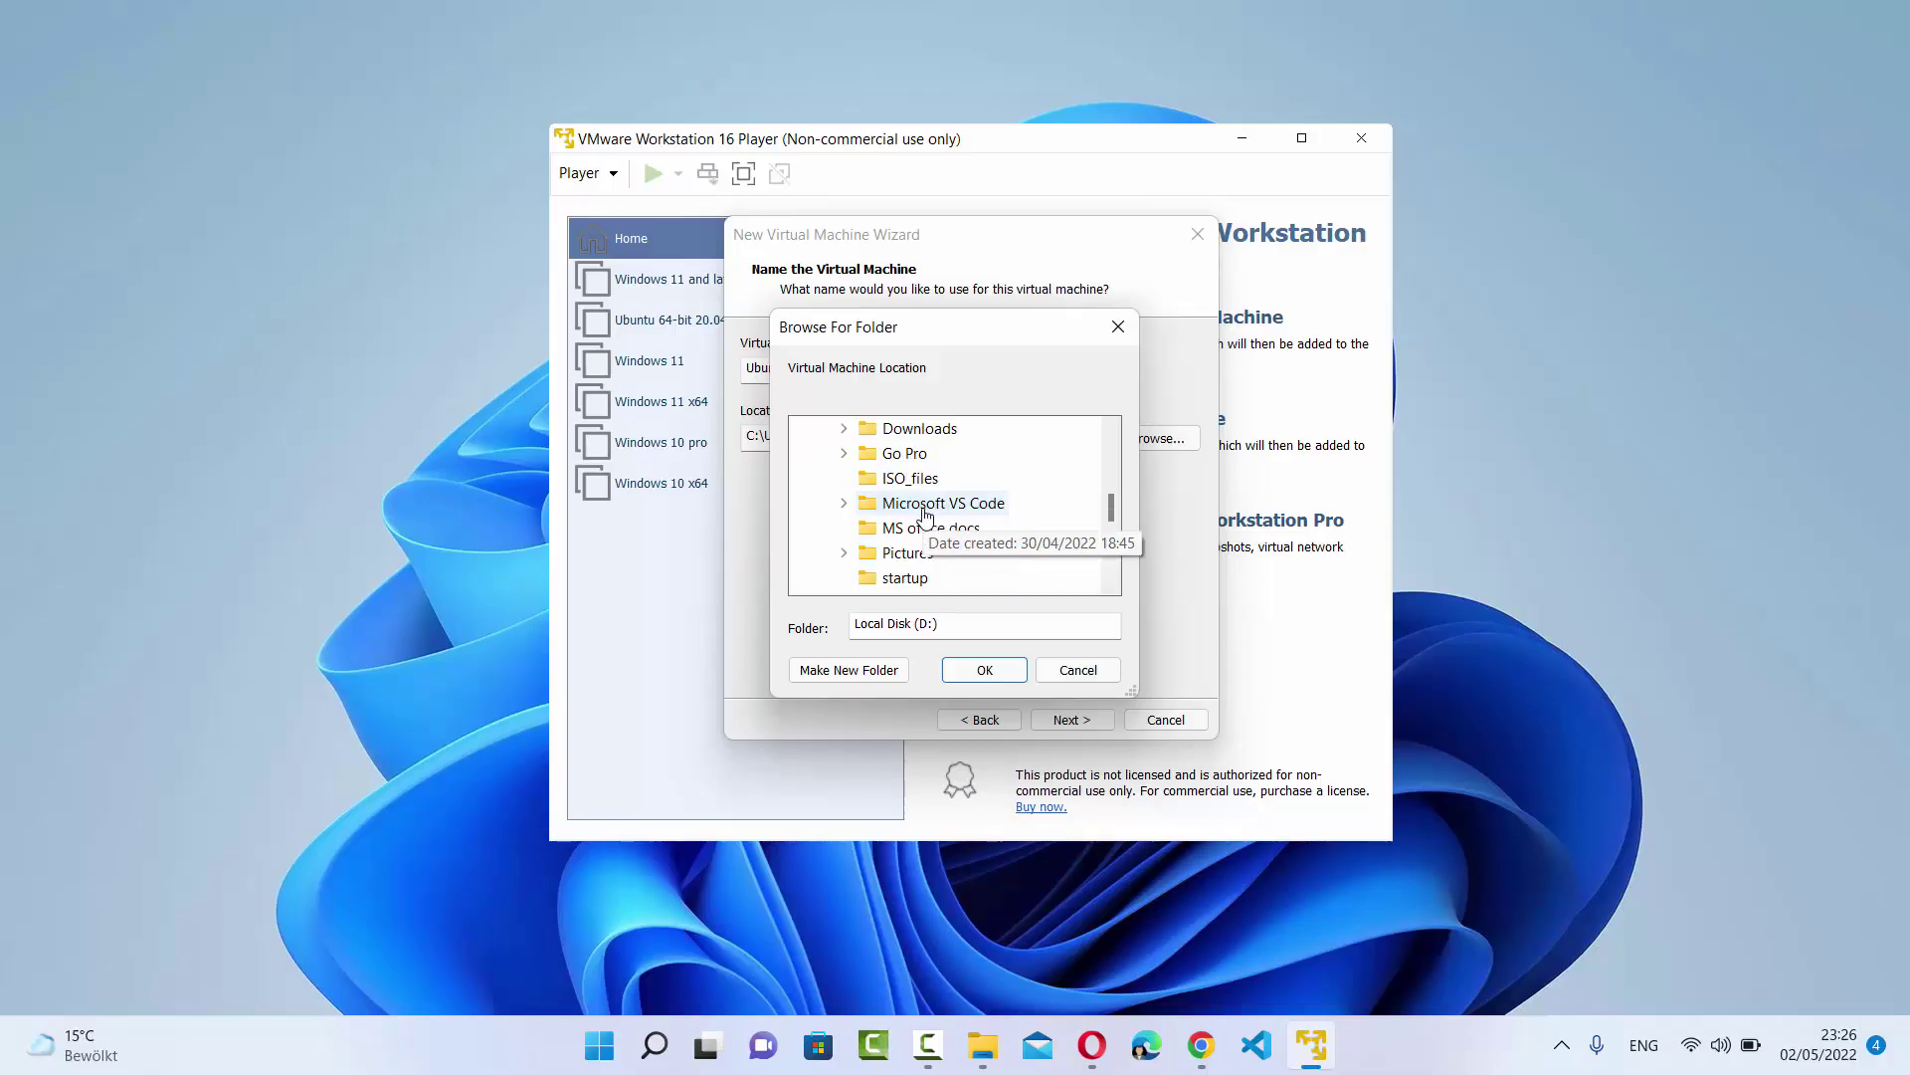
scroll(927, 547, down, 1)
click(933, 559)
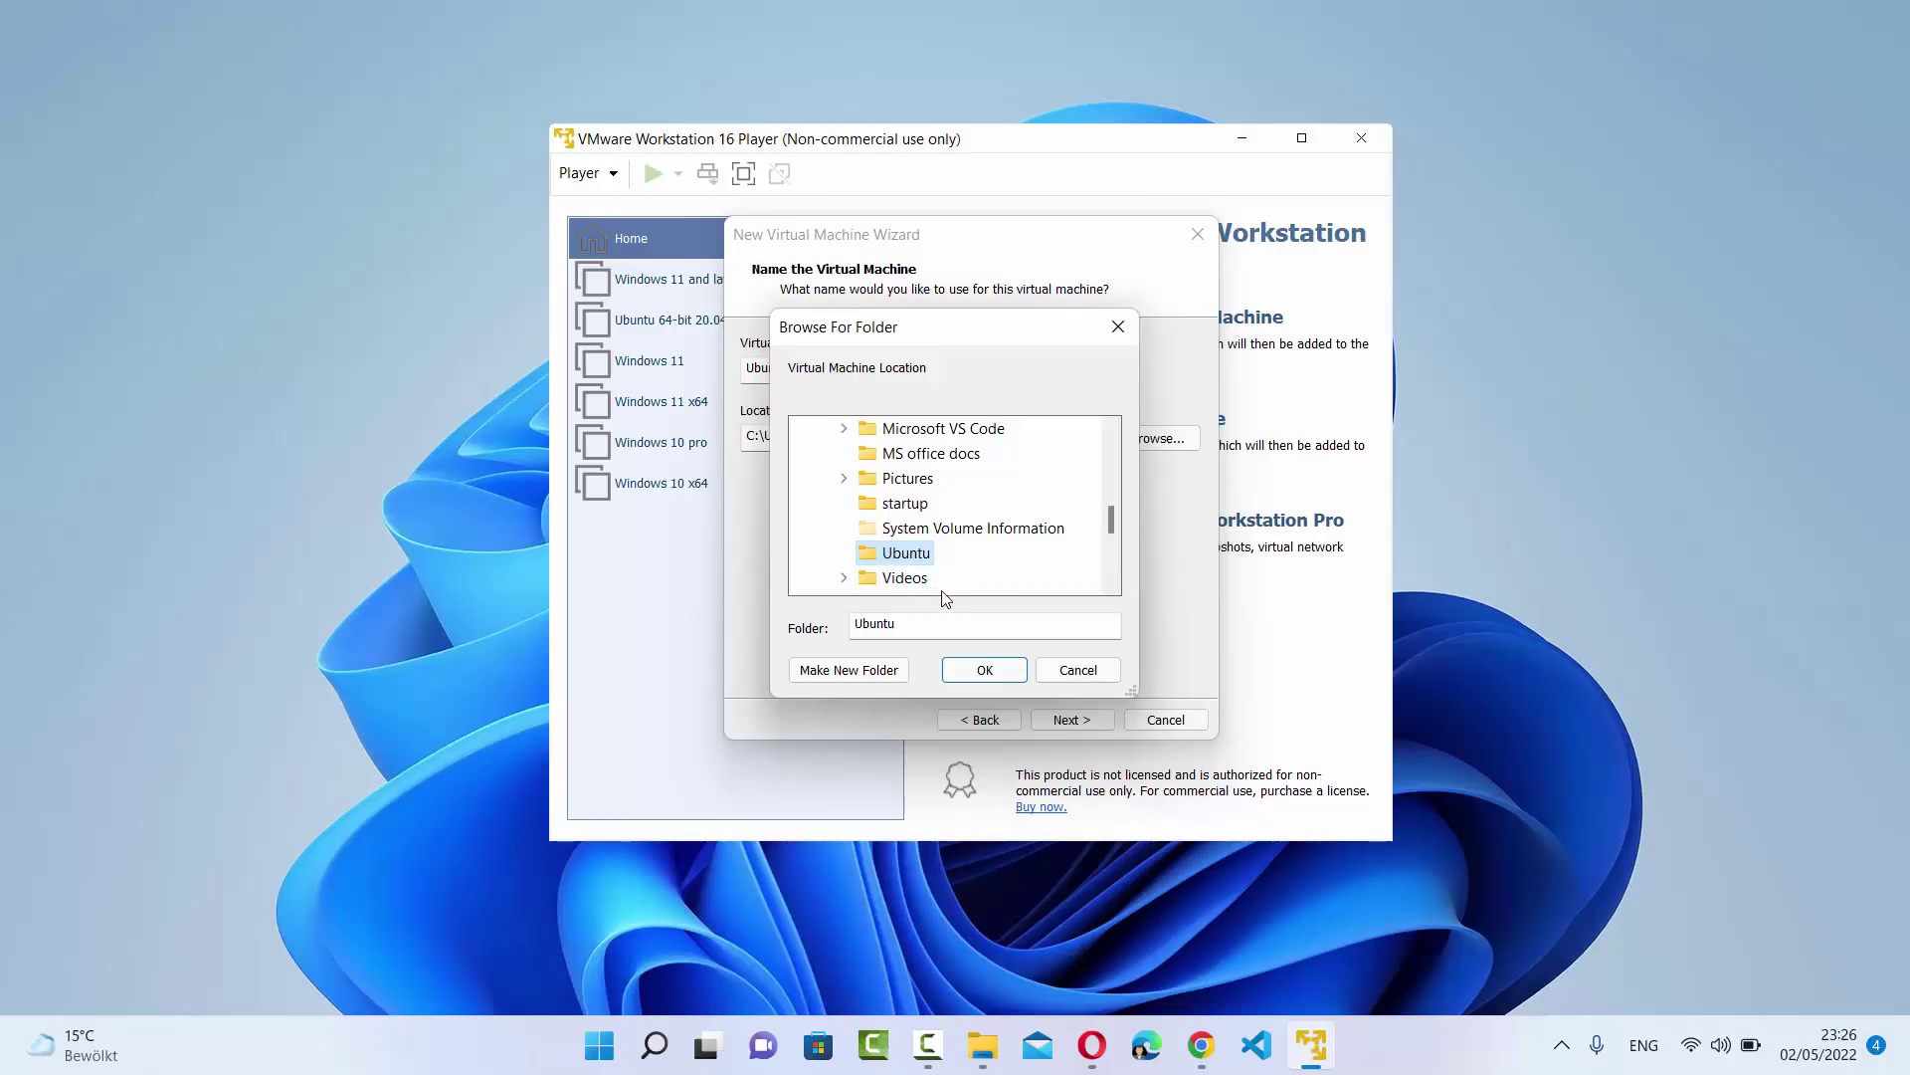
click(979, 669)
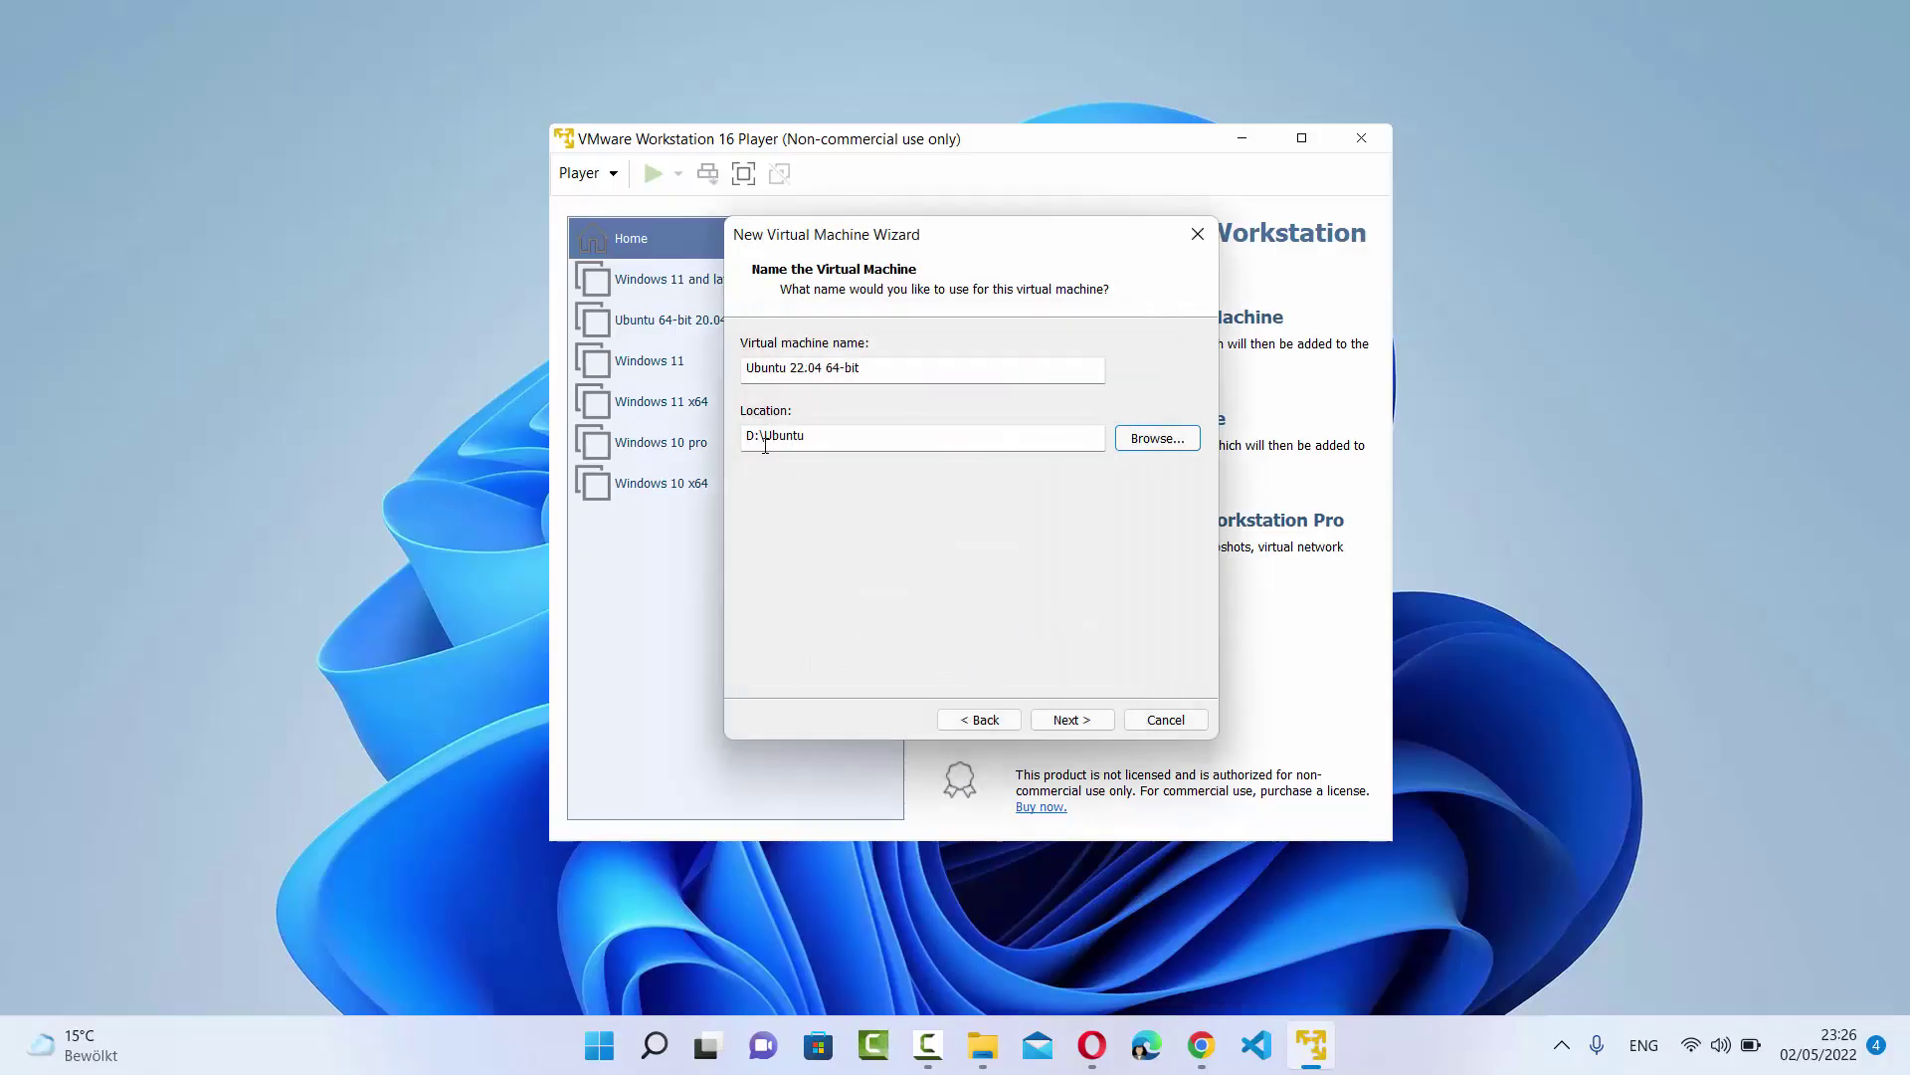
Set the maximum disk size to 100 GB and advance to the Ready to Create summary
click(1067, 718)
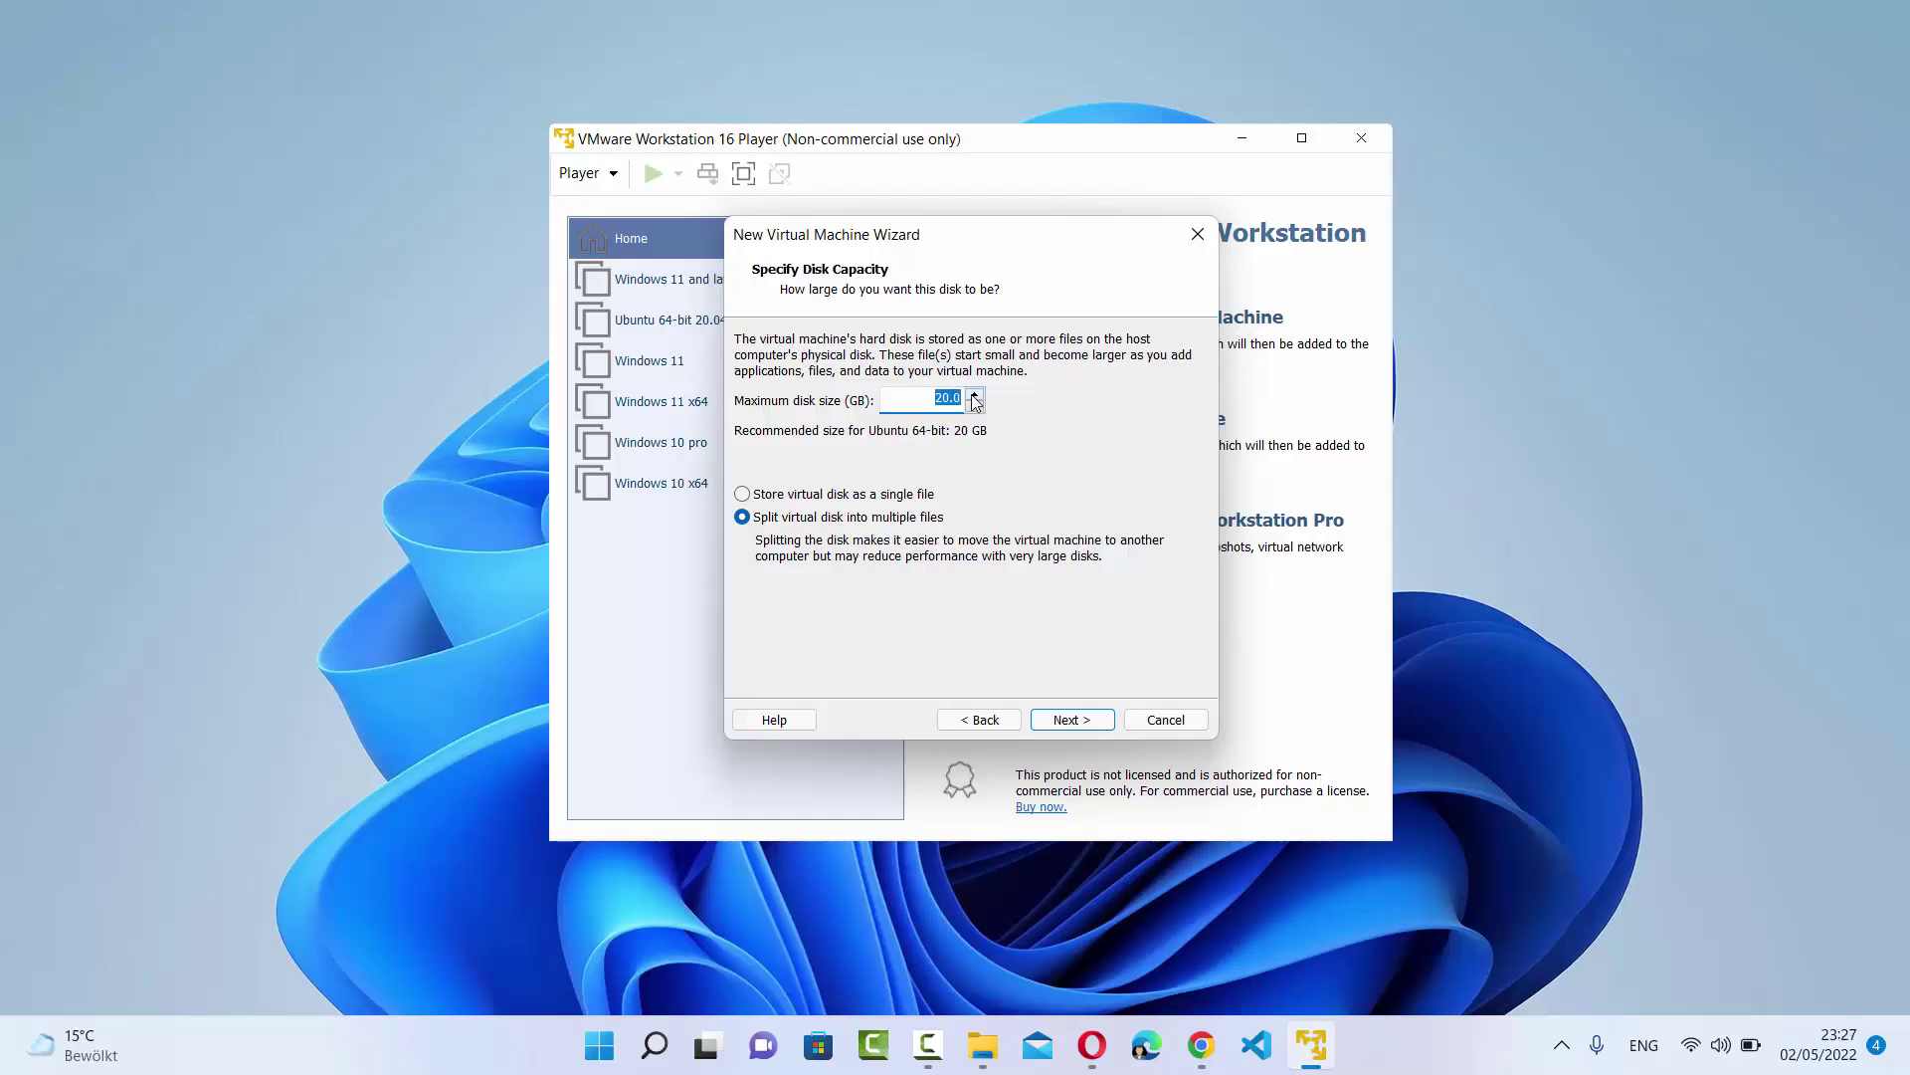
text(1)
click(1071, 721)
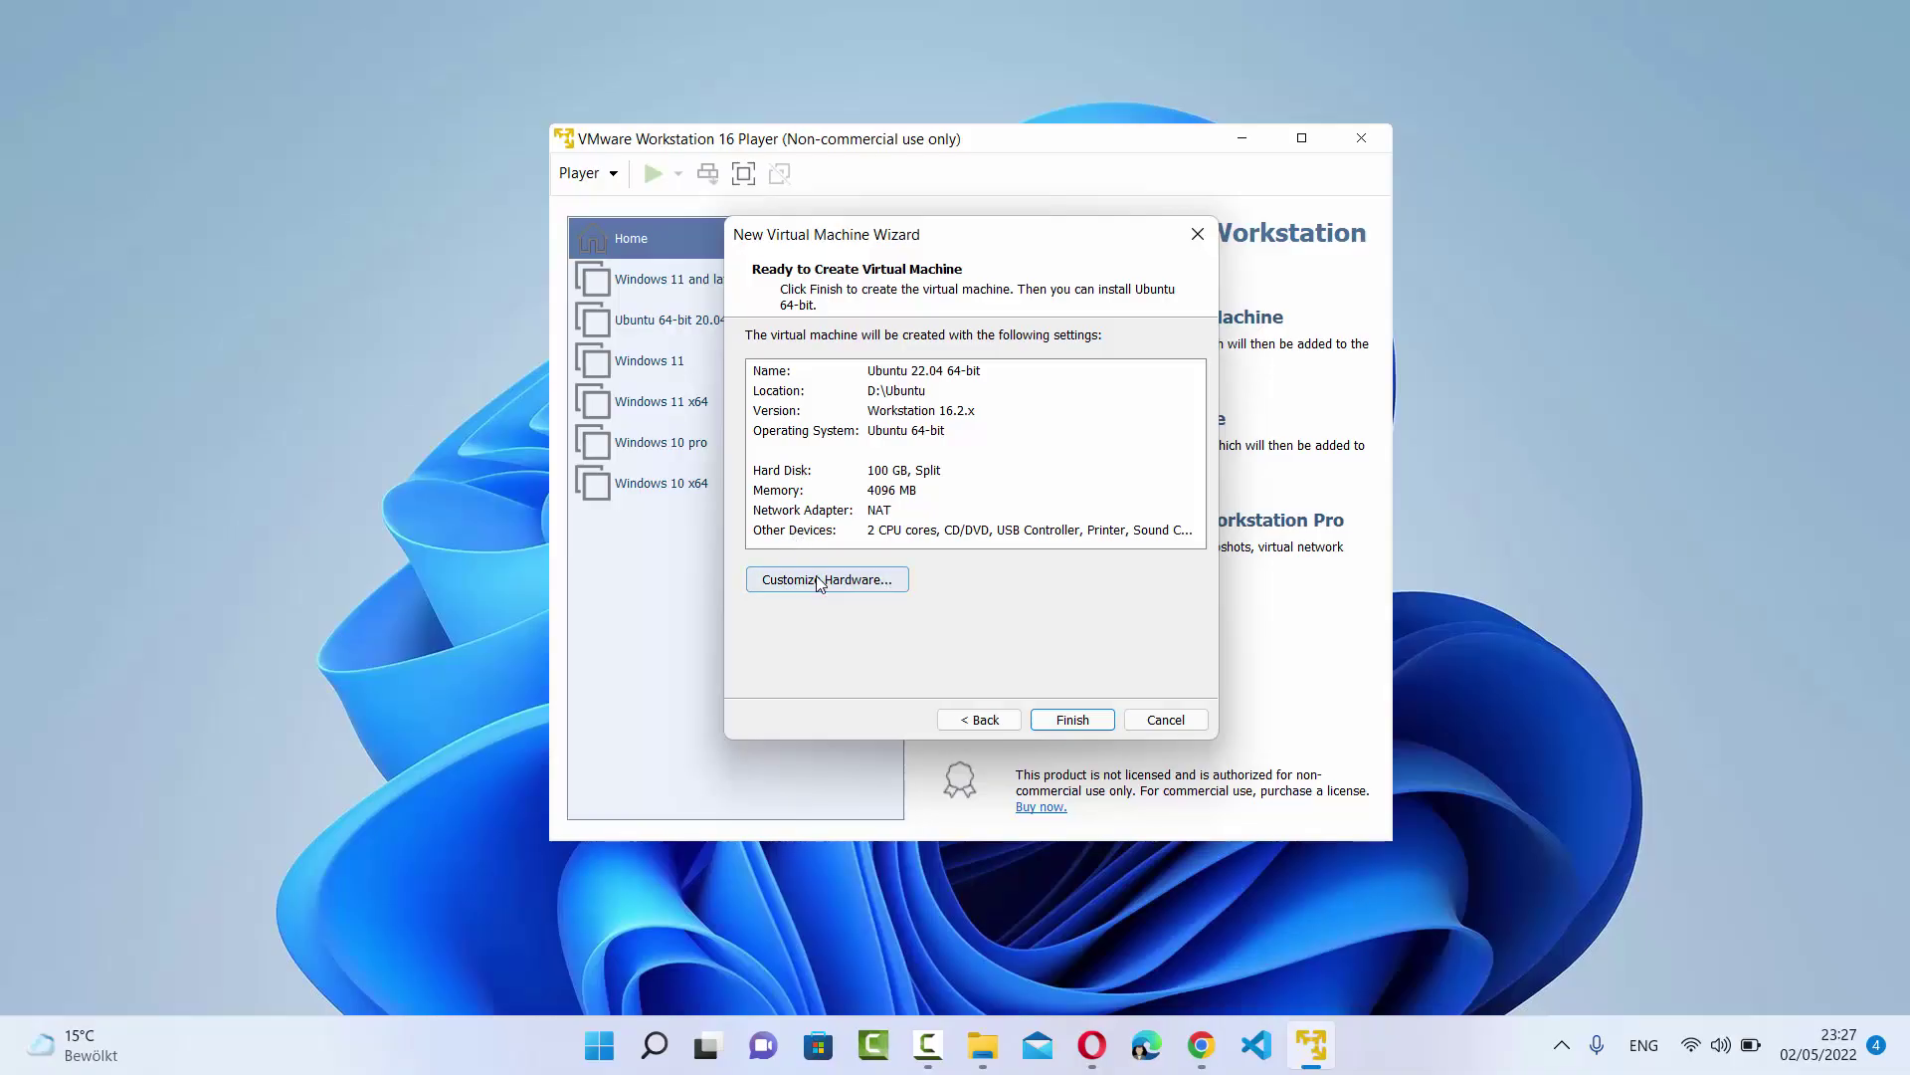
In Customize Hardware, give the machine 8 GB of memory and 4 processor cores
click(820, 583)
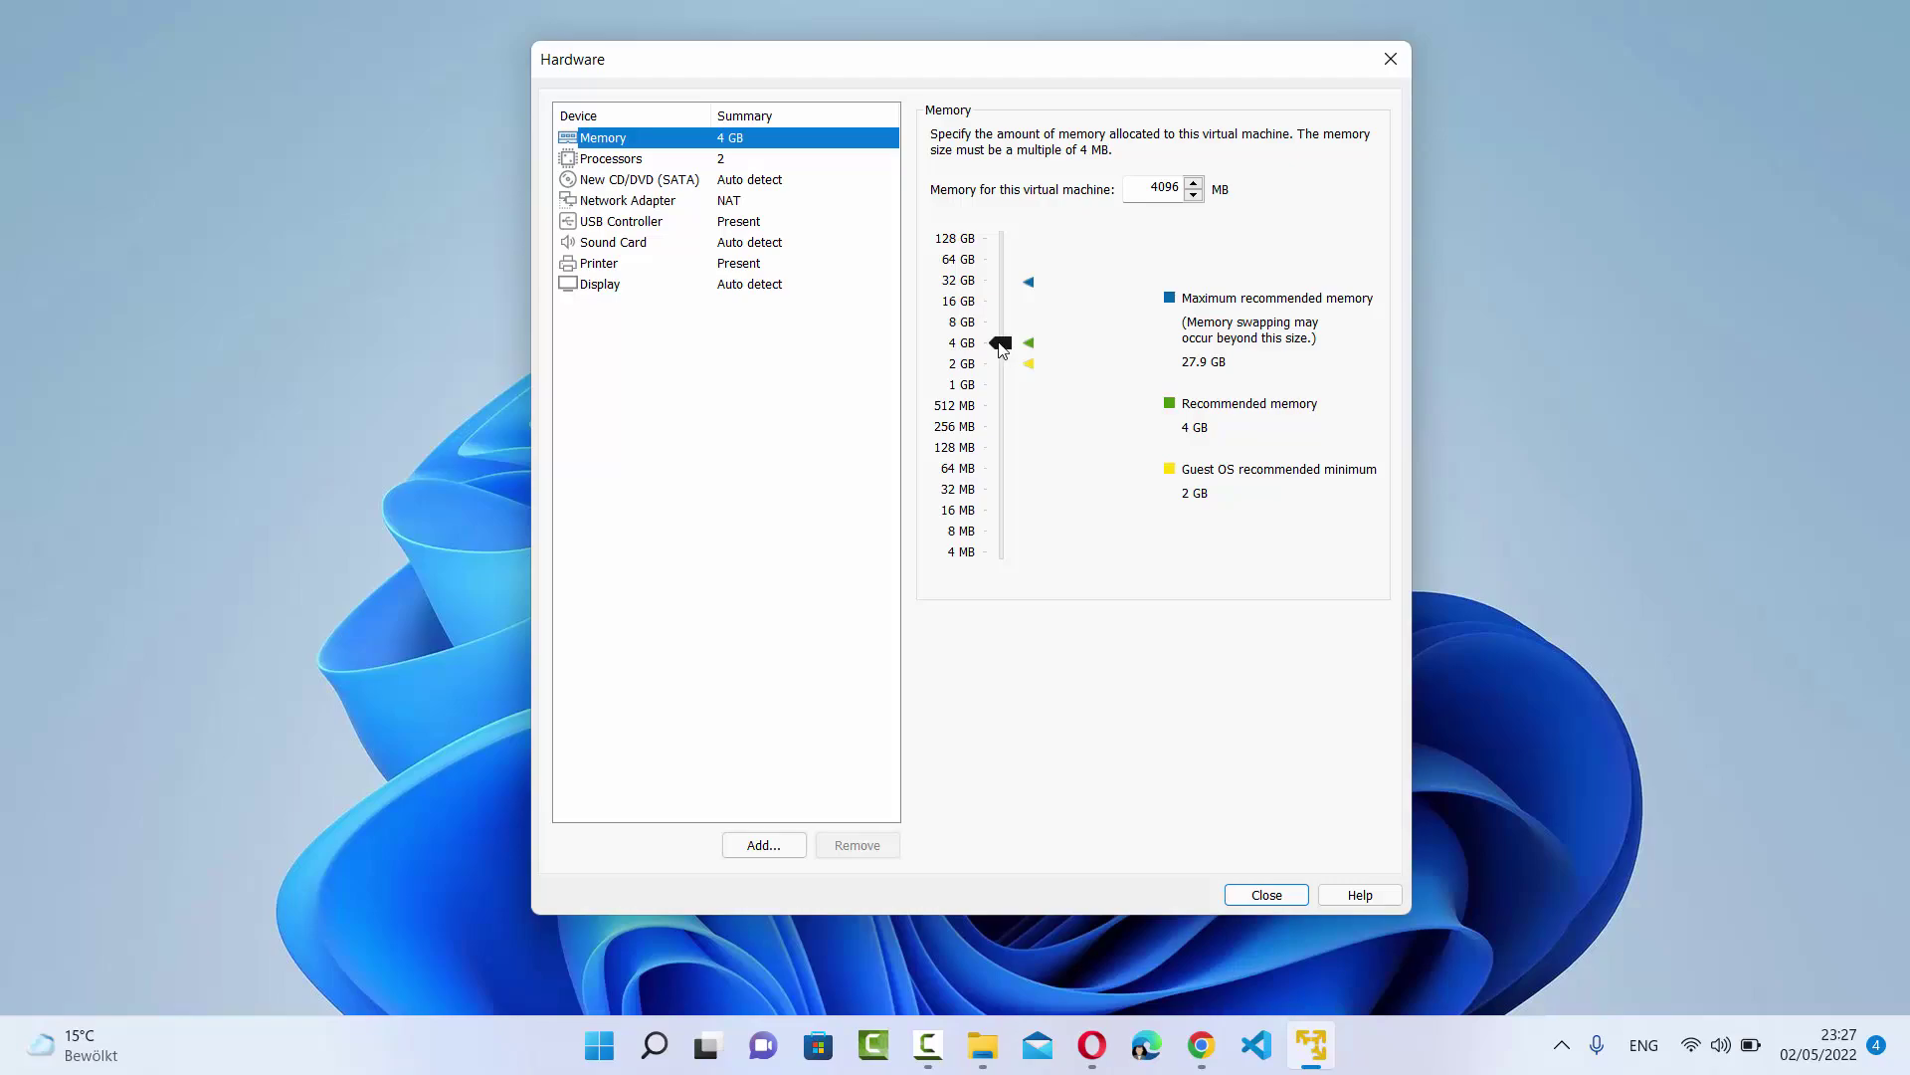
drag(999, 342, 999, 328)
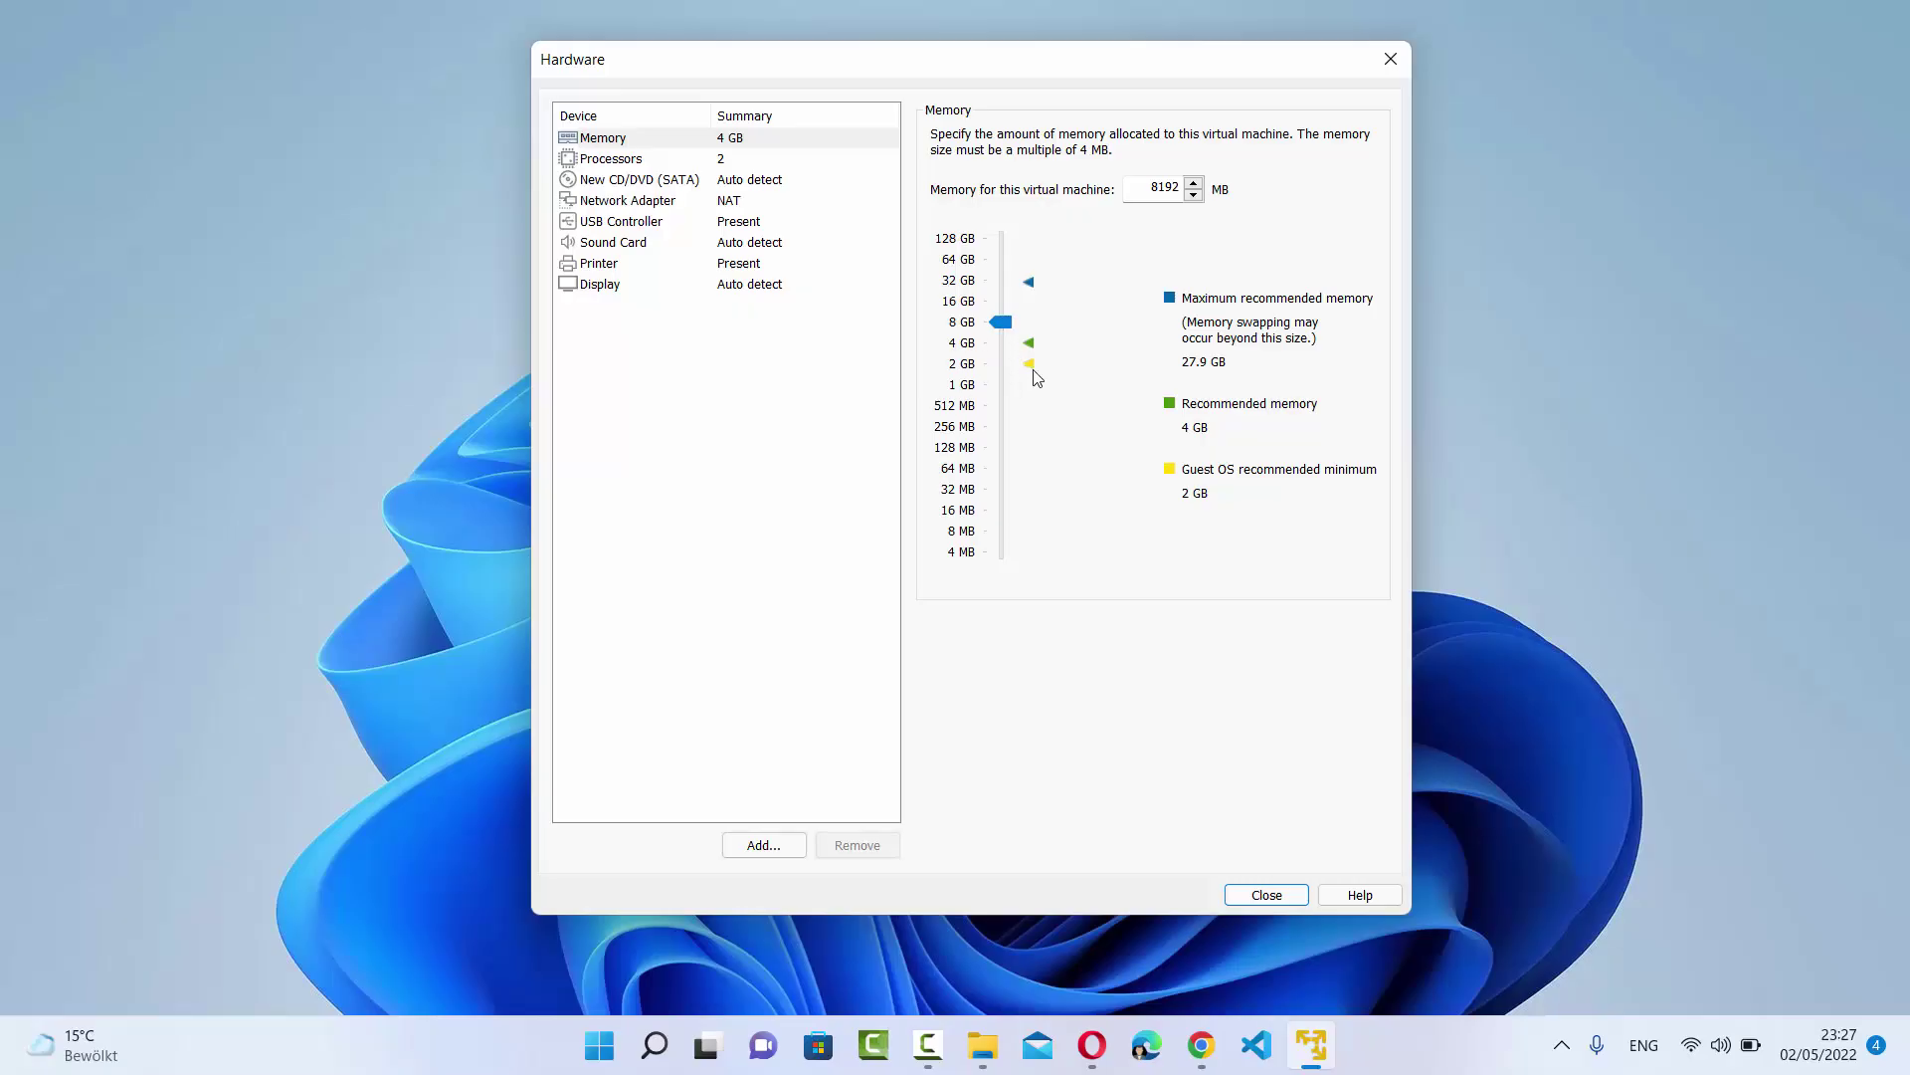
click(627, 165)
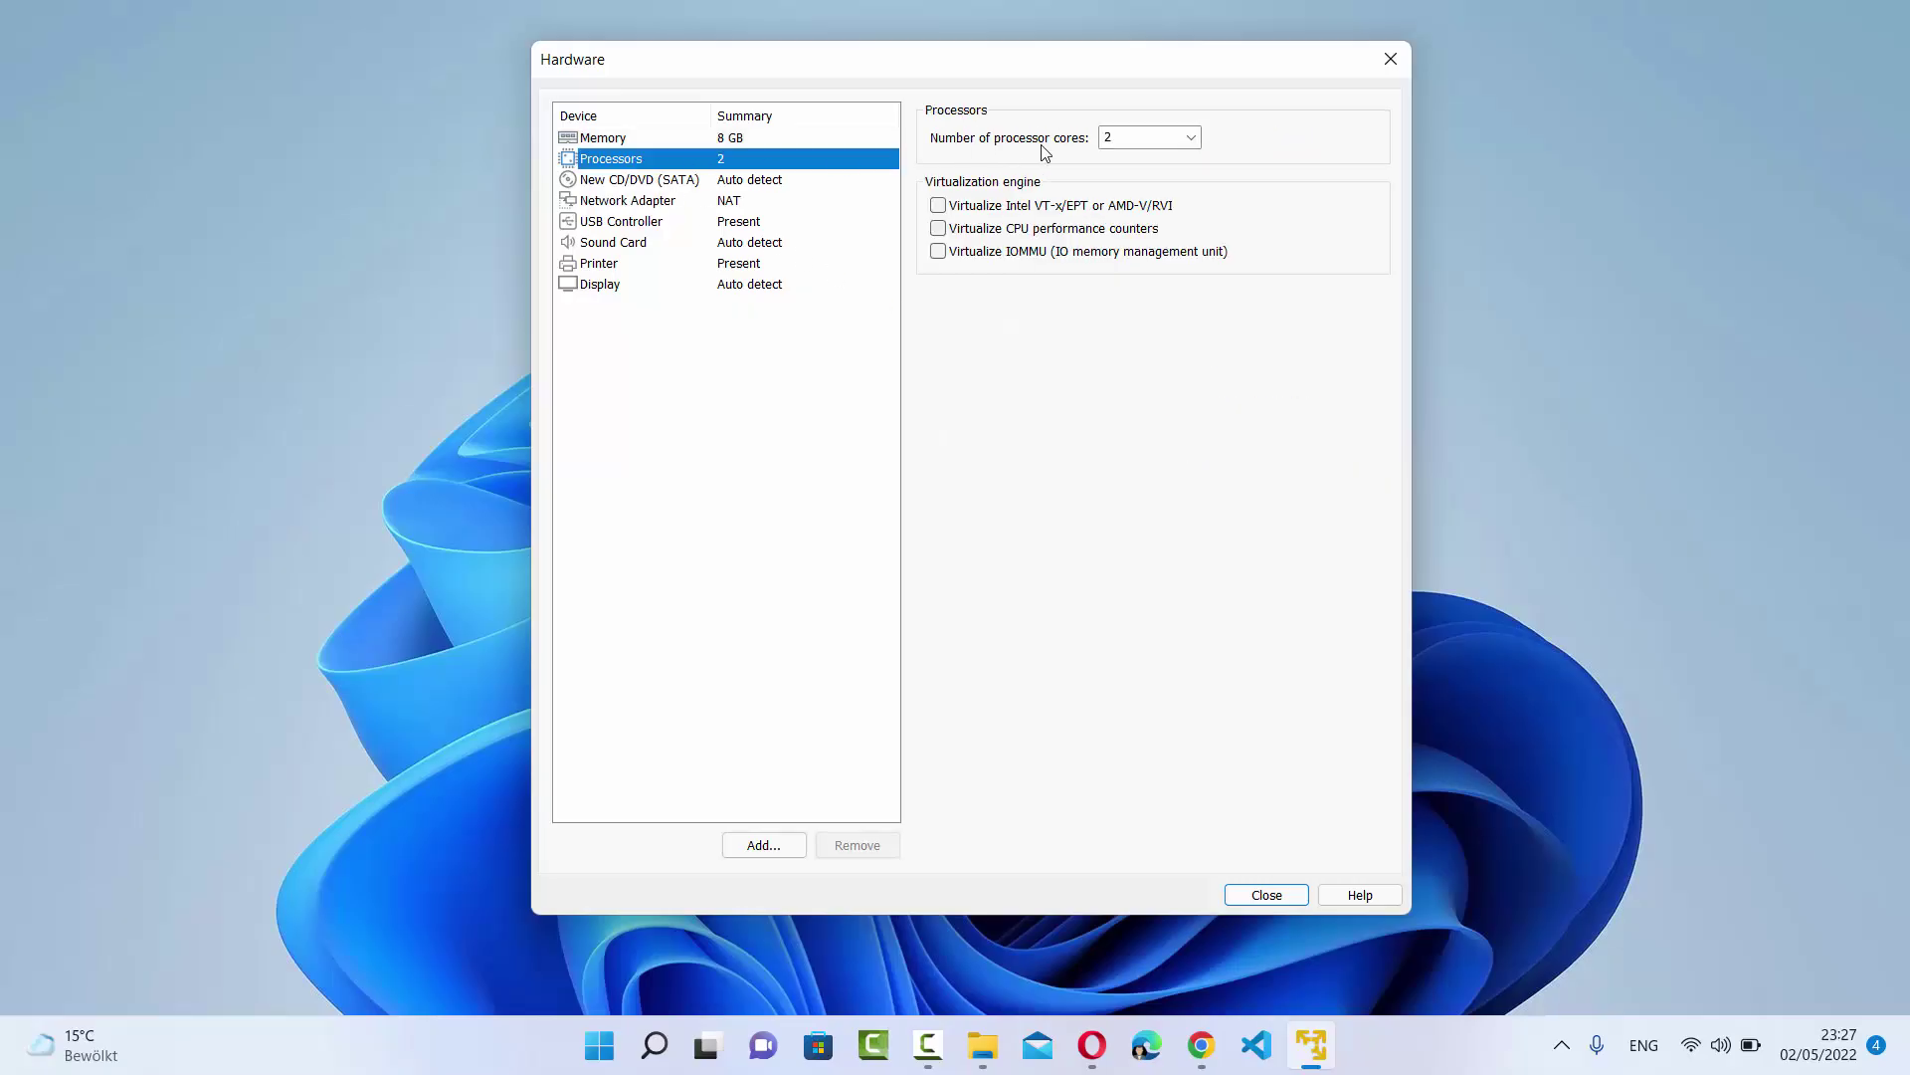
click(1191, 139)
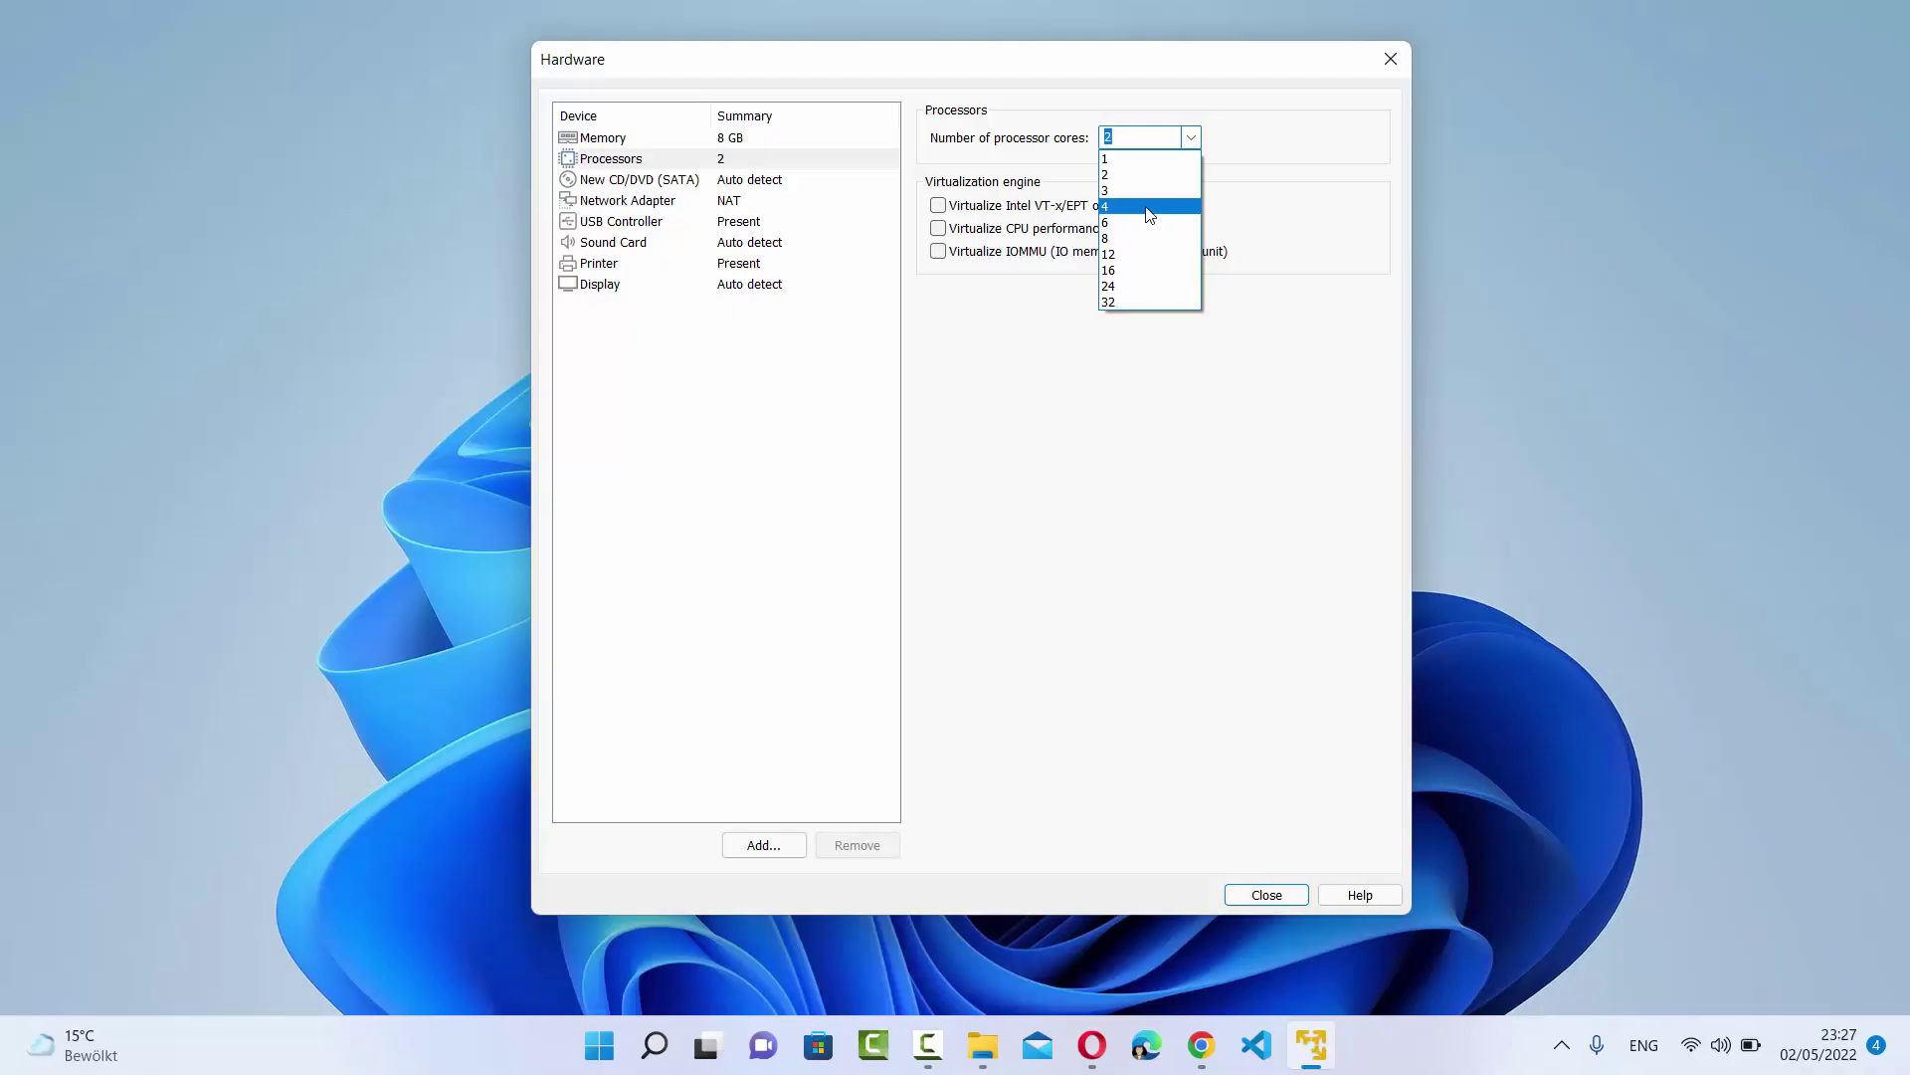
click(1151, 215)
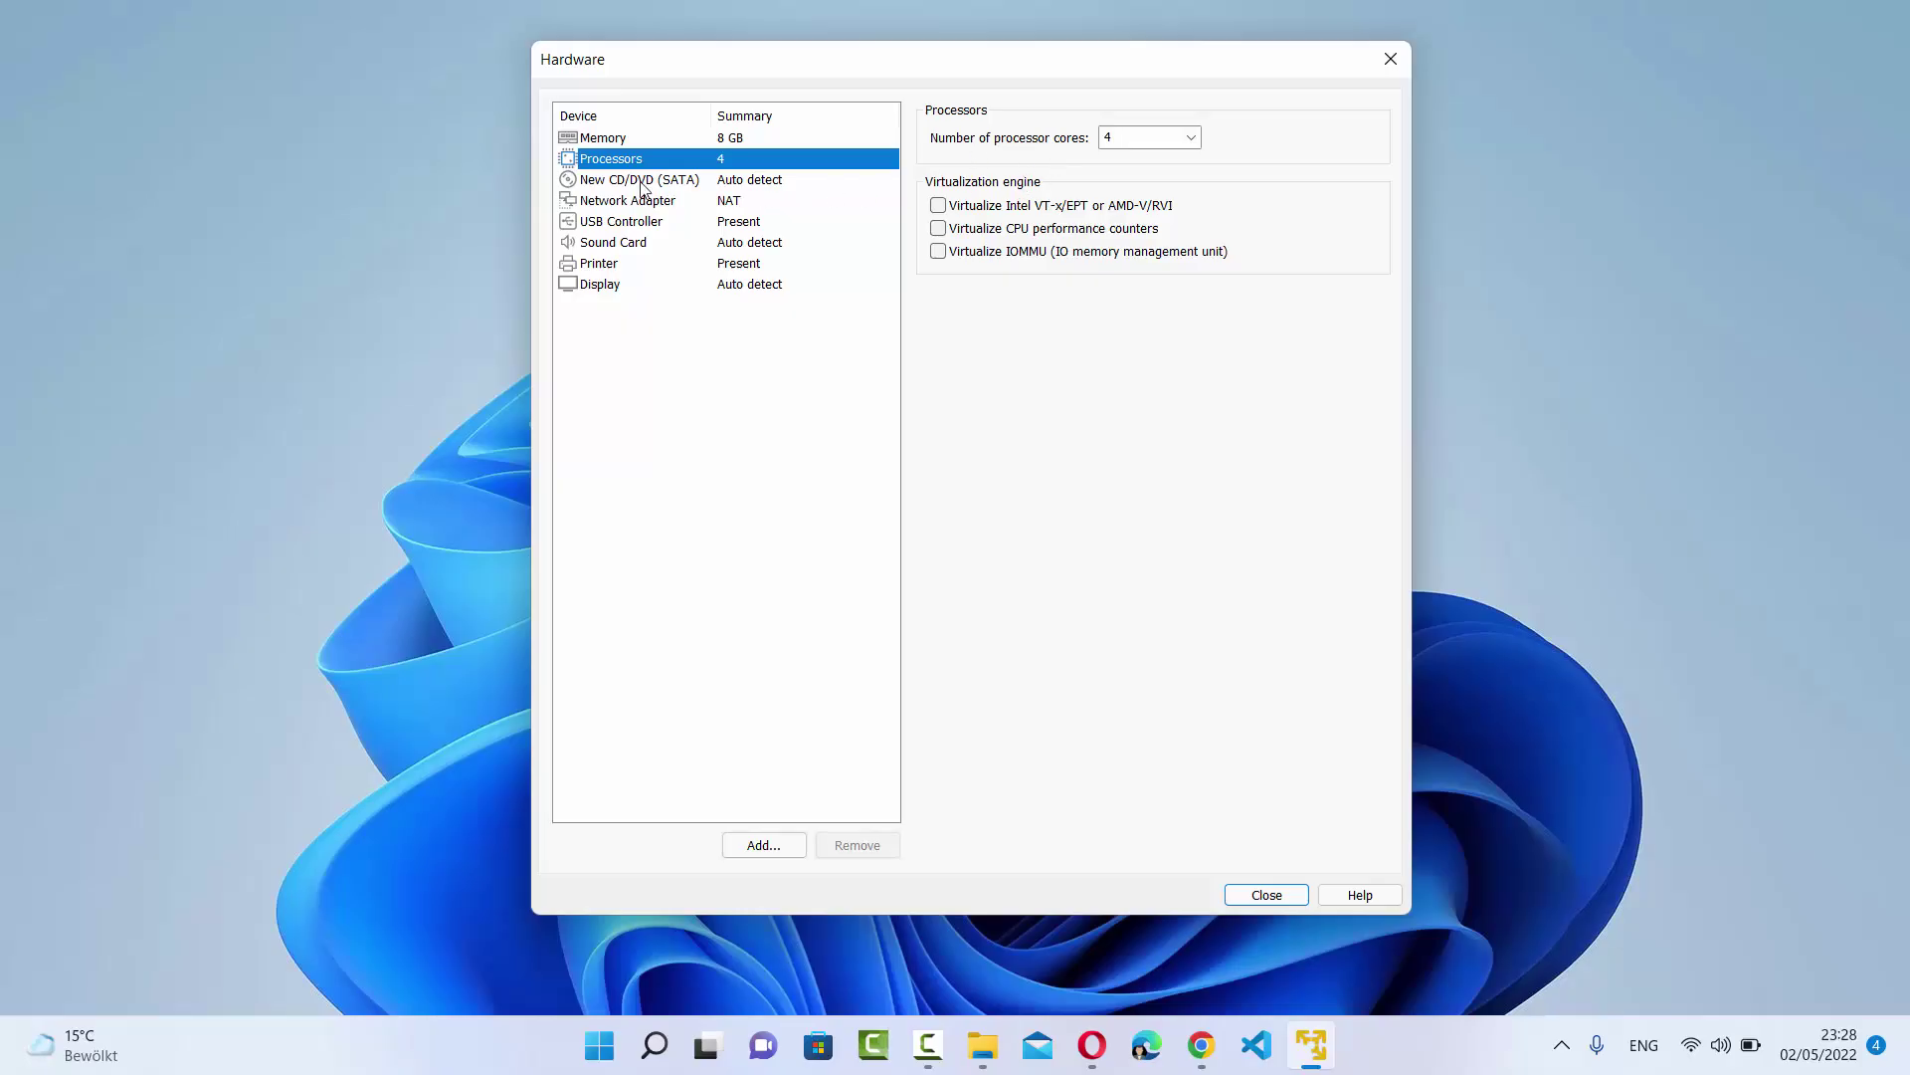
Set the CD/DVD (SATA) drive to use the ubuntu-22.04-desktop-amd64.iso image file
click(642, 185)
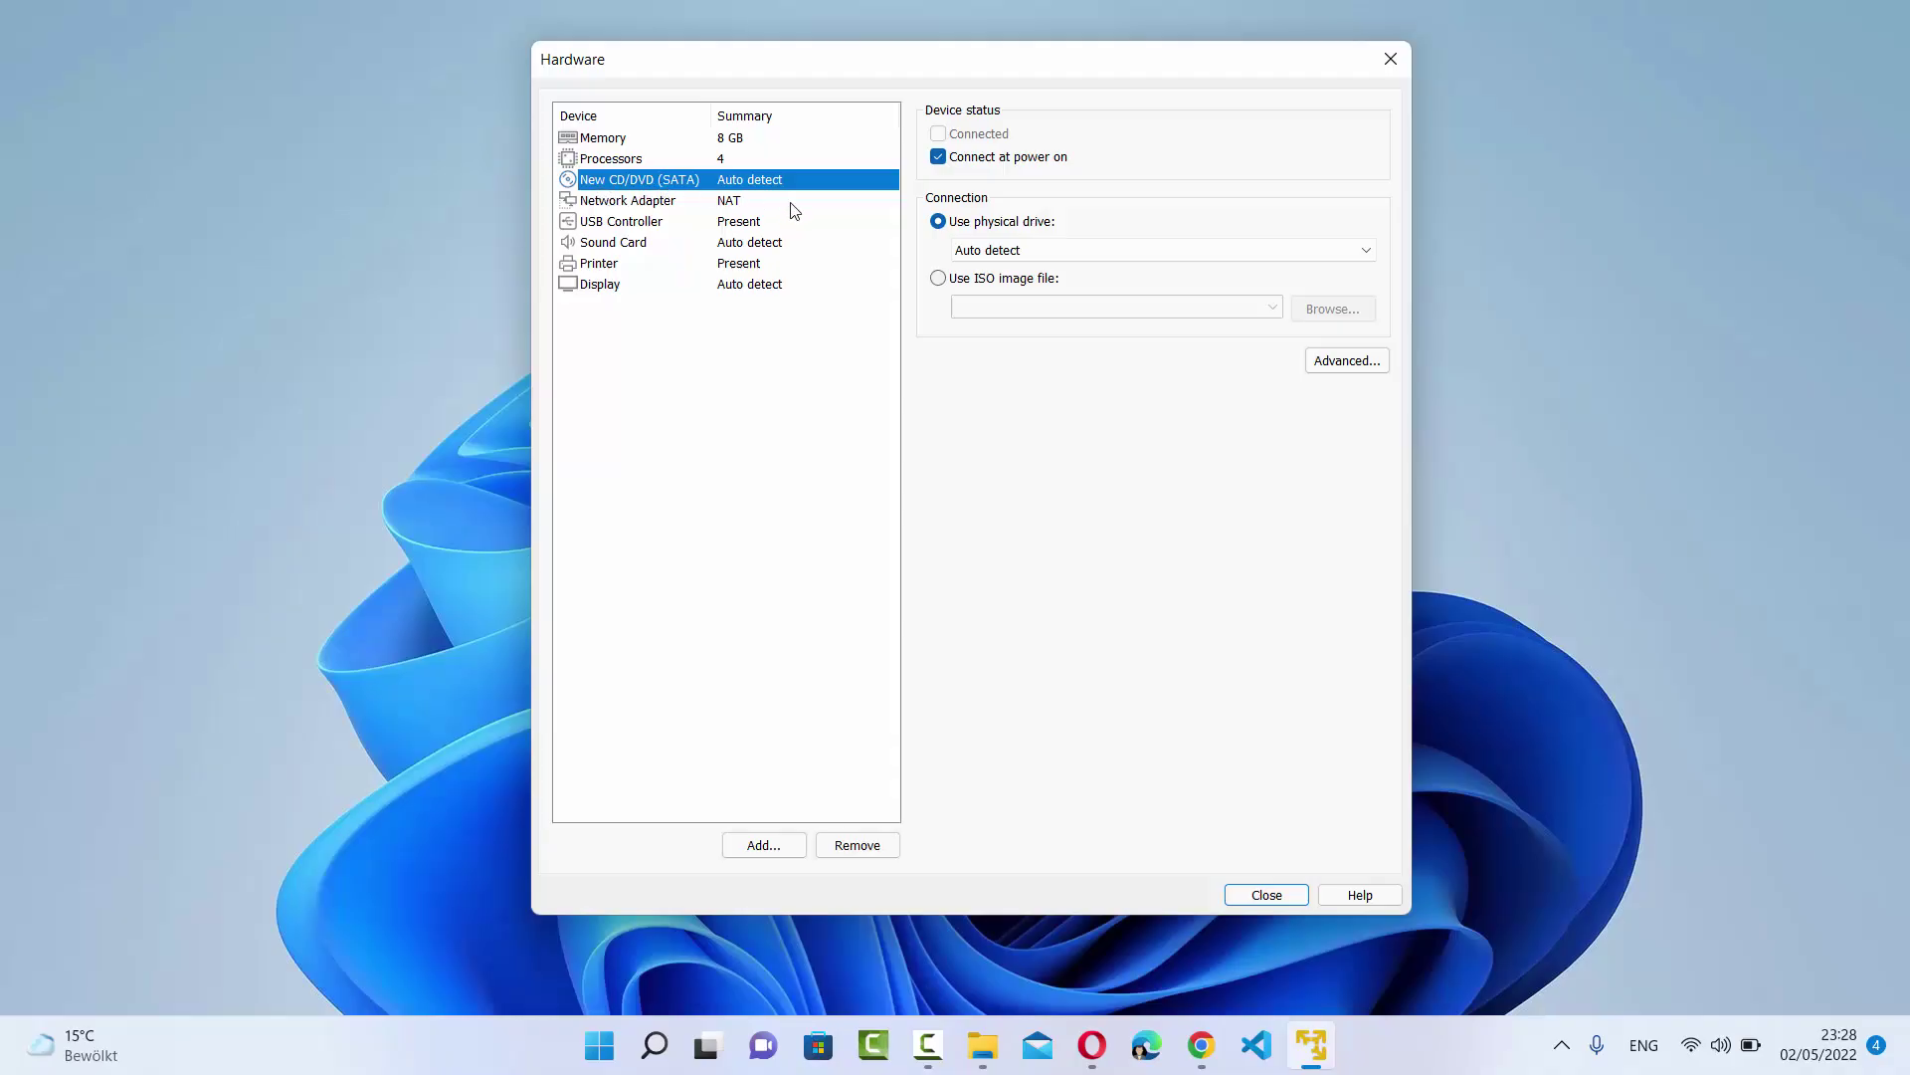
click(939, 279)
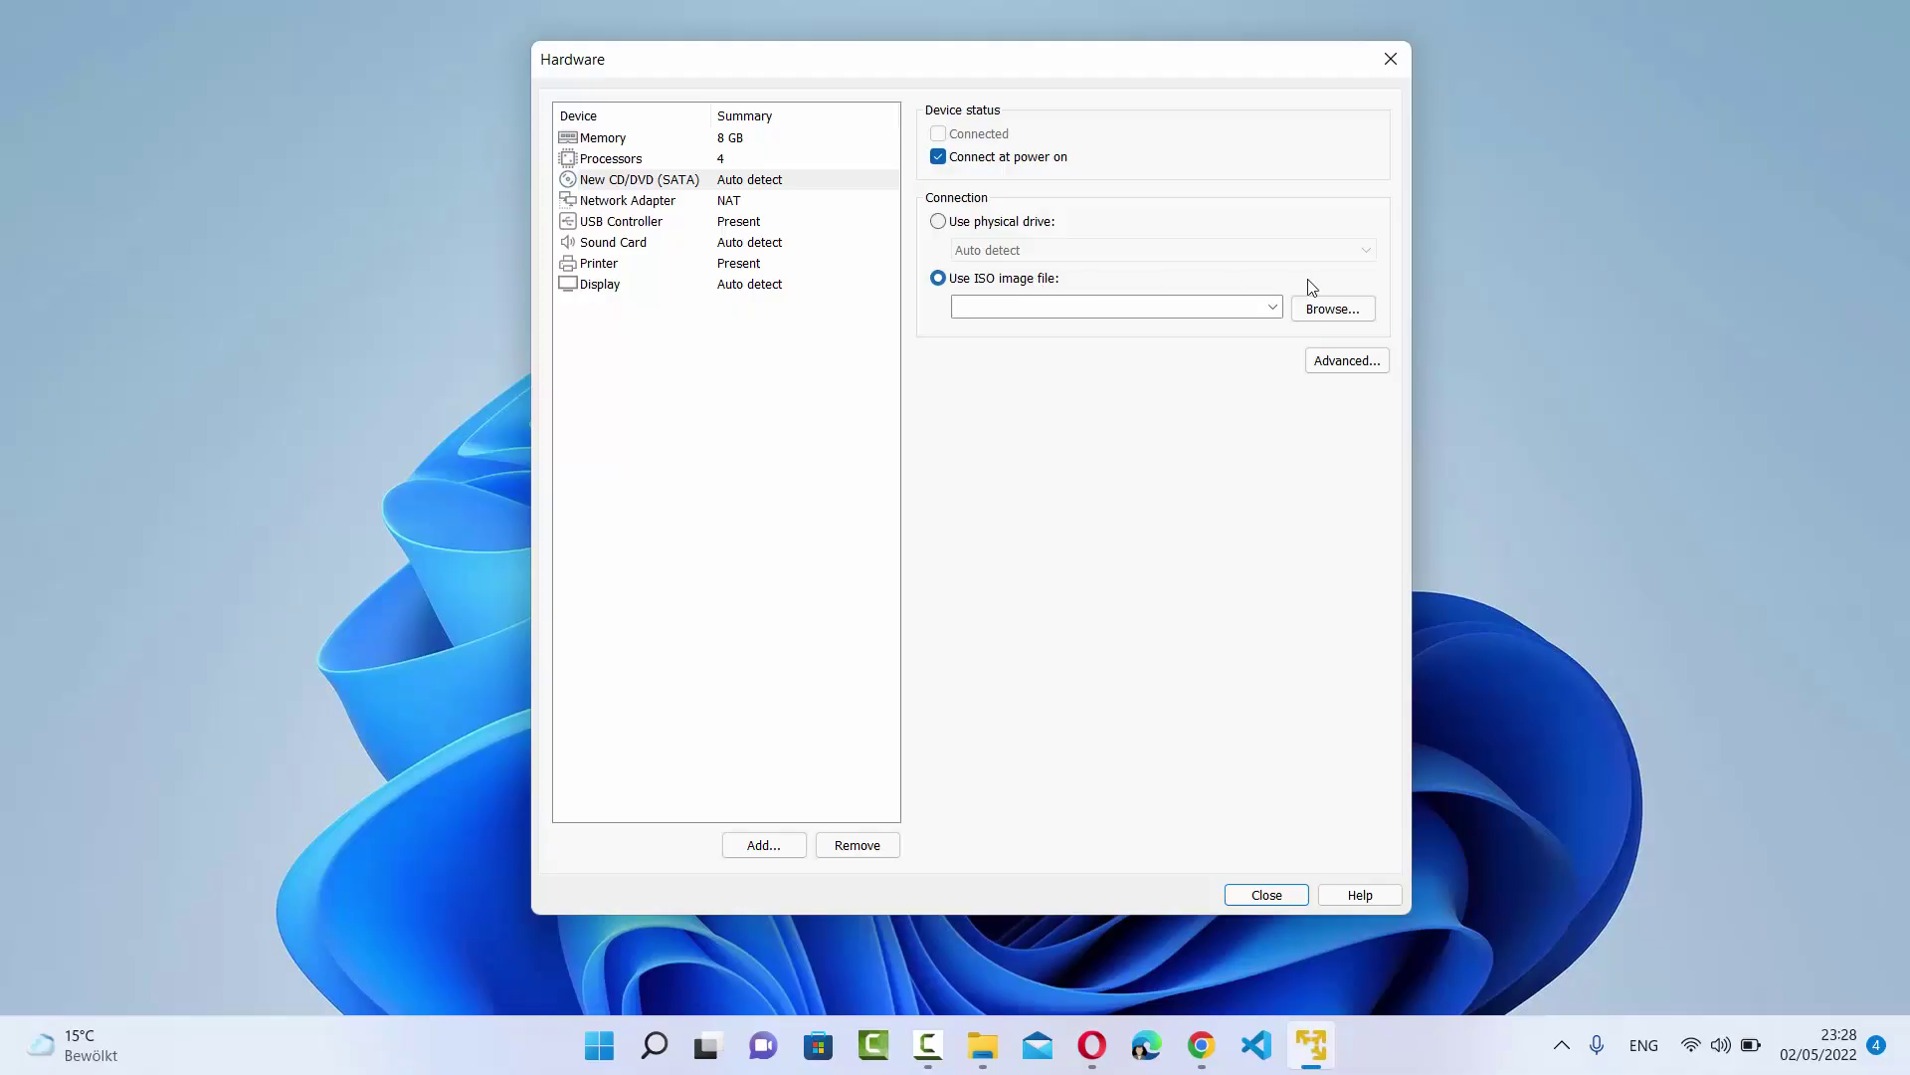
click(1318, 310)
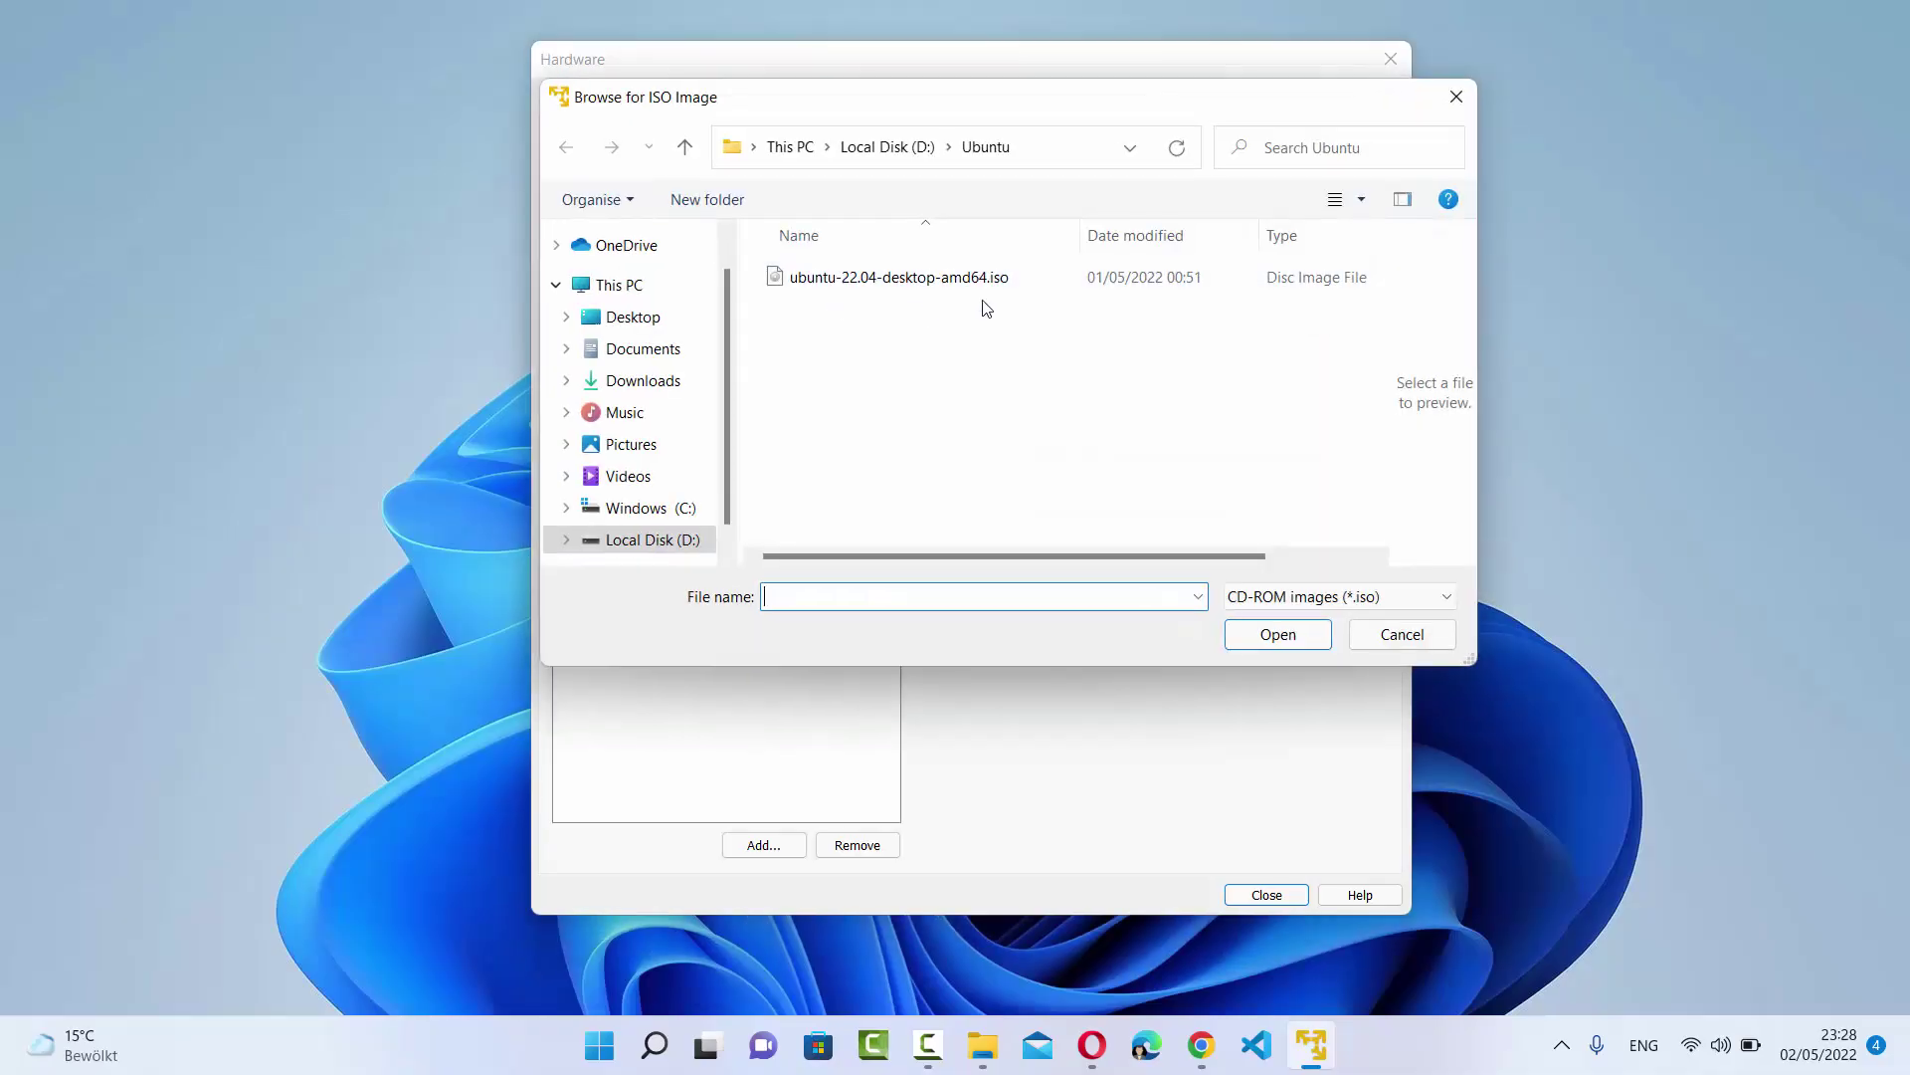
click(930, 287)
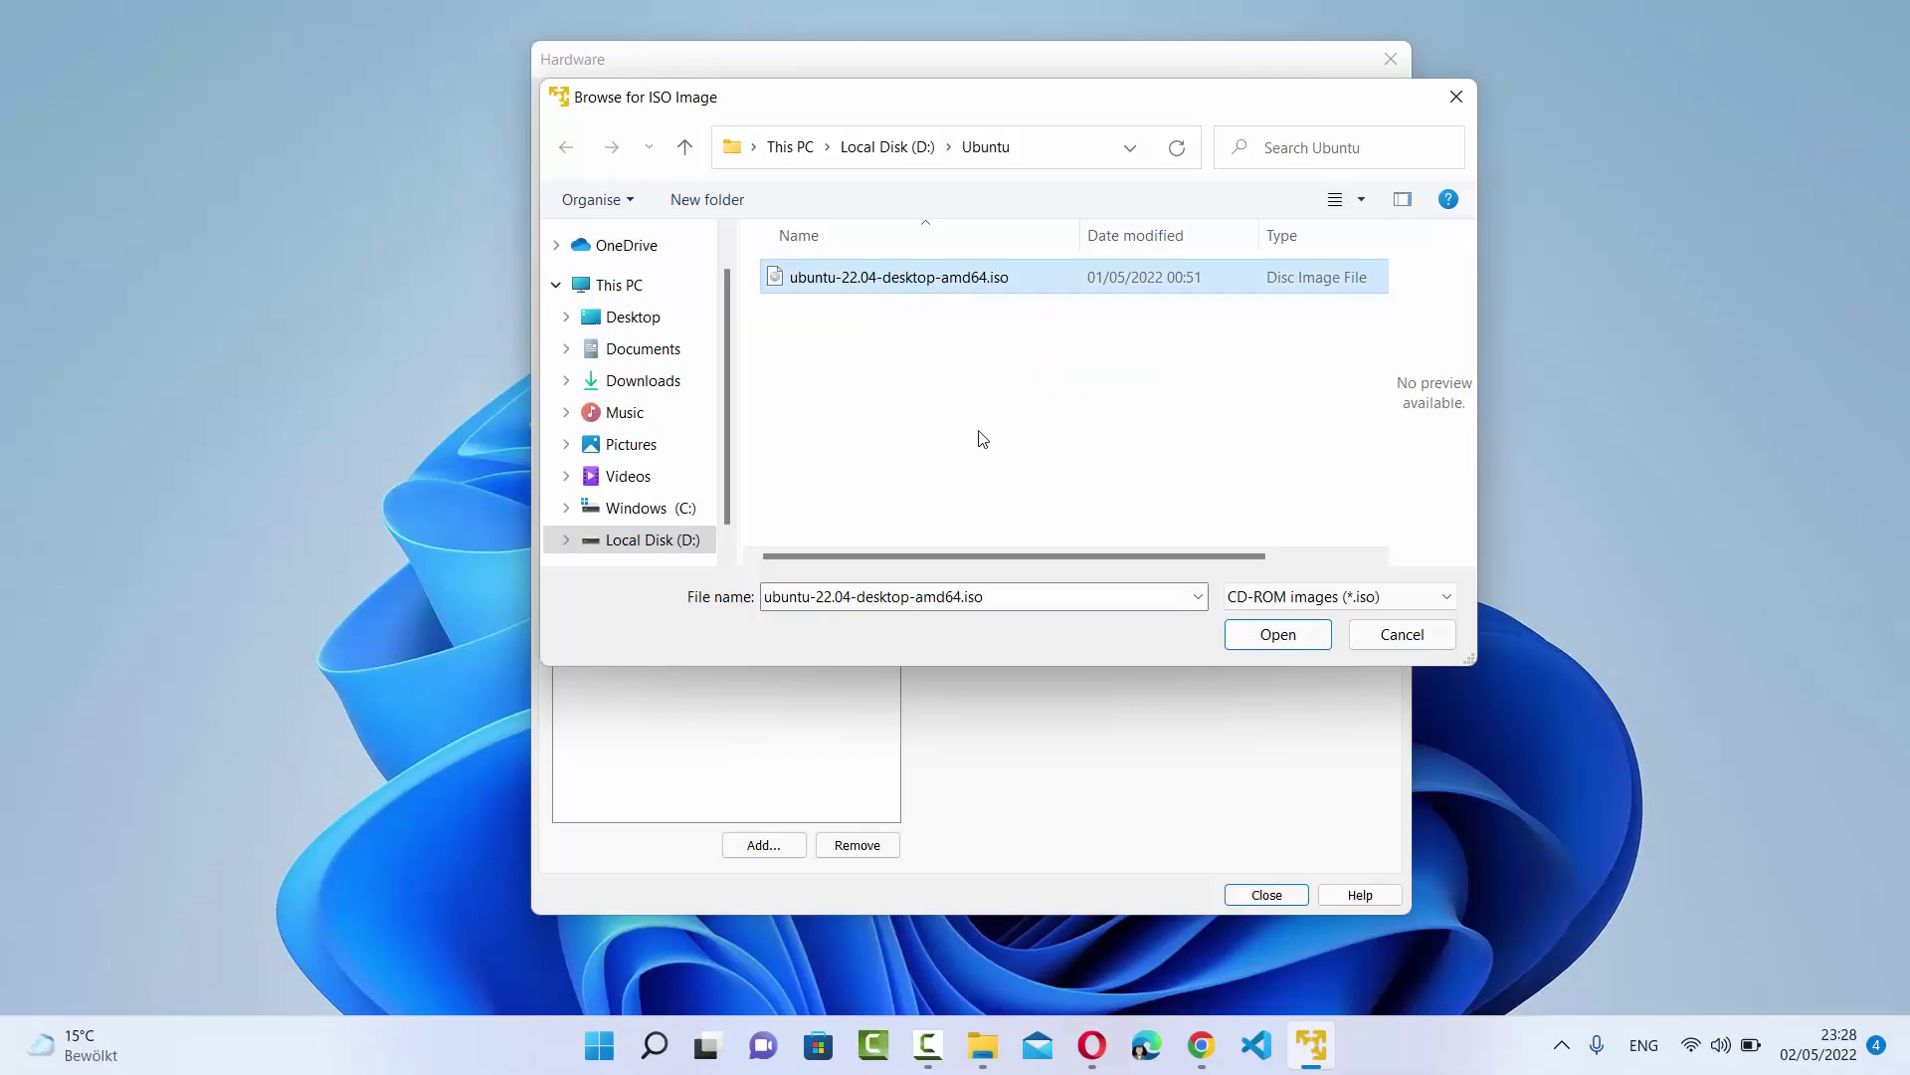
click(1281, 640)
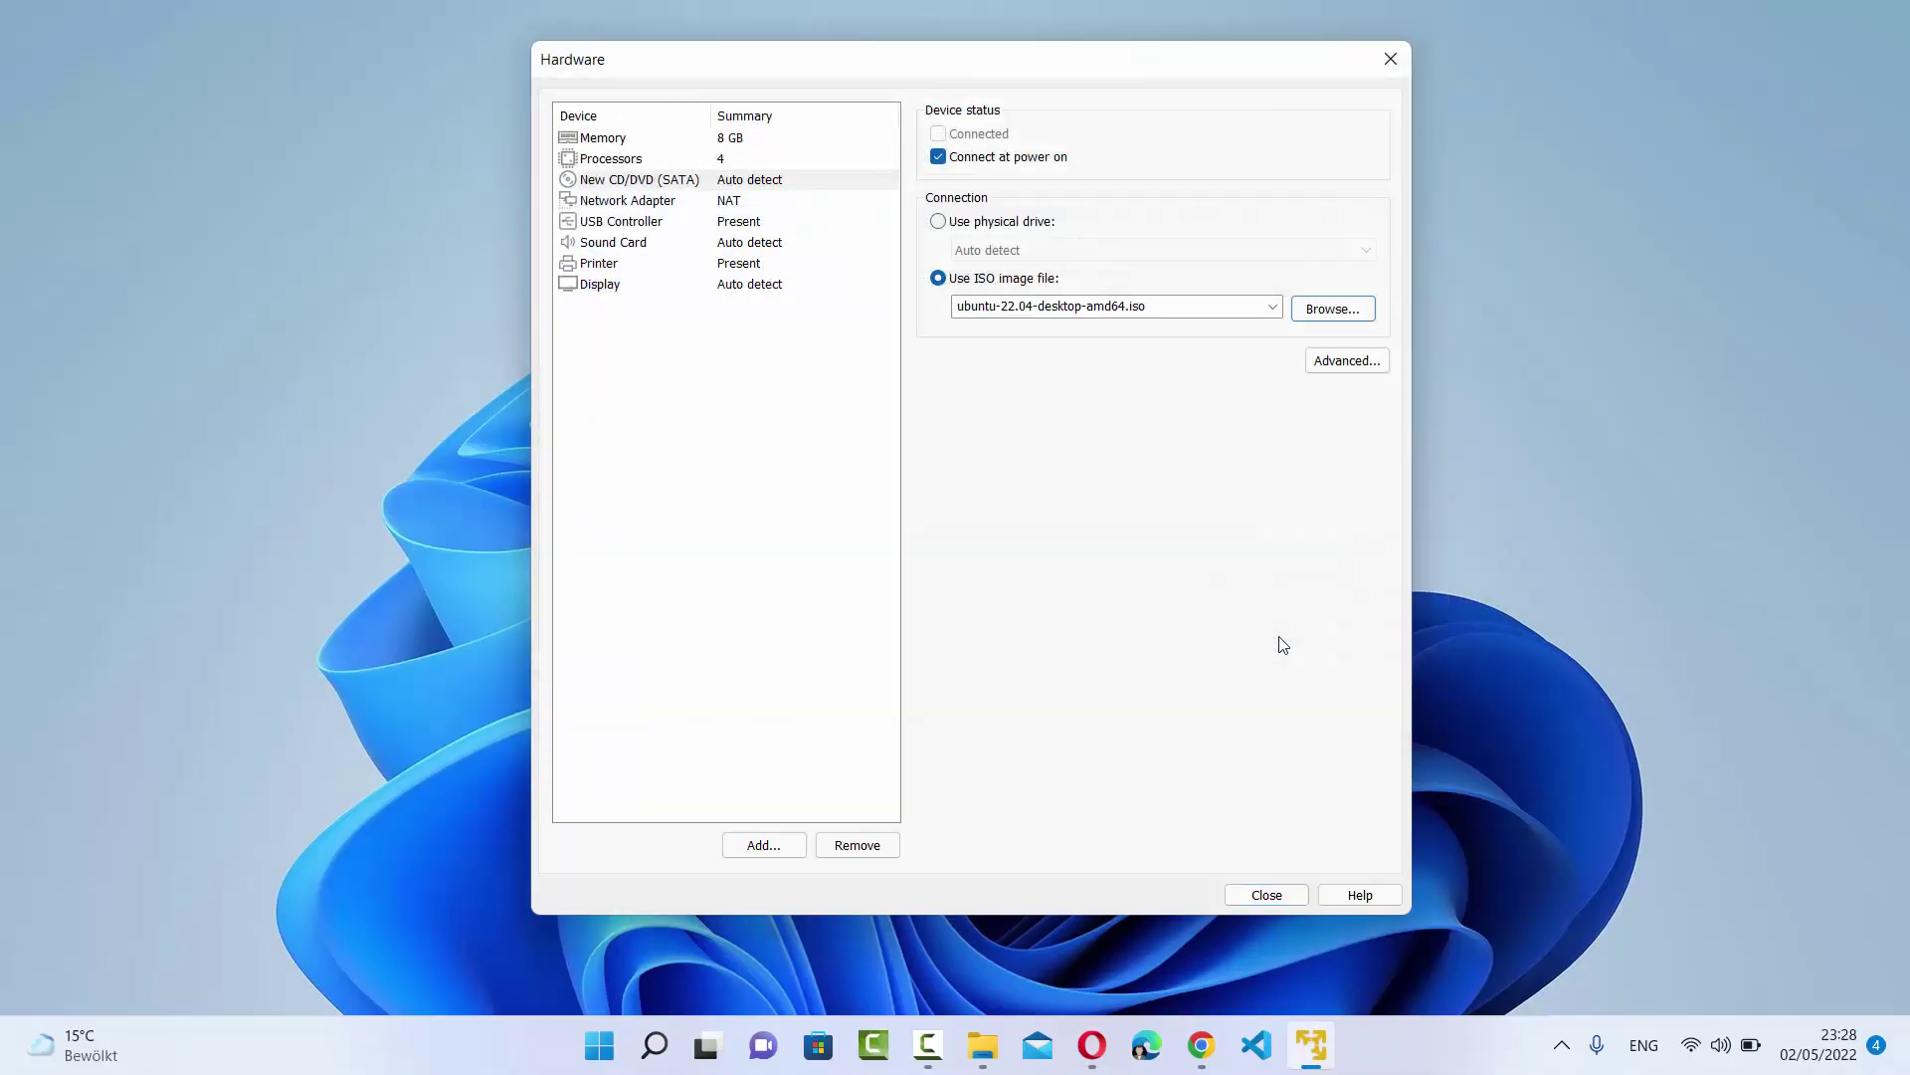
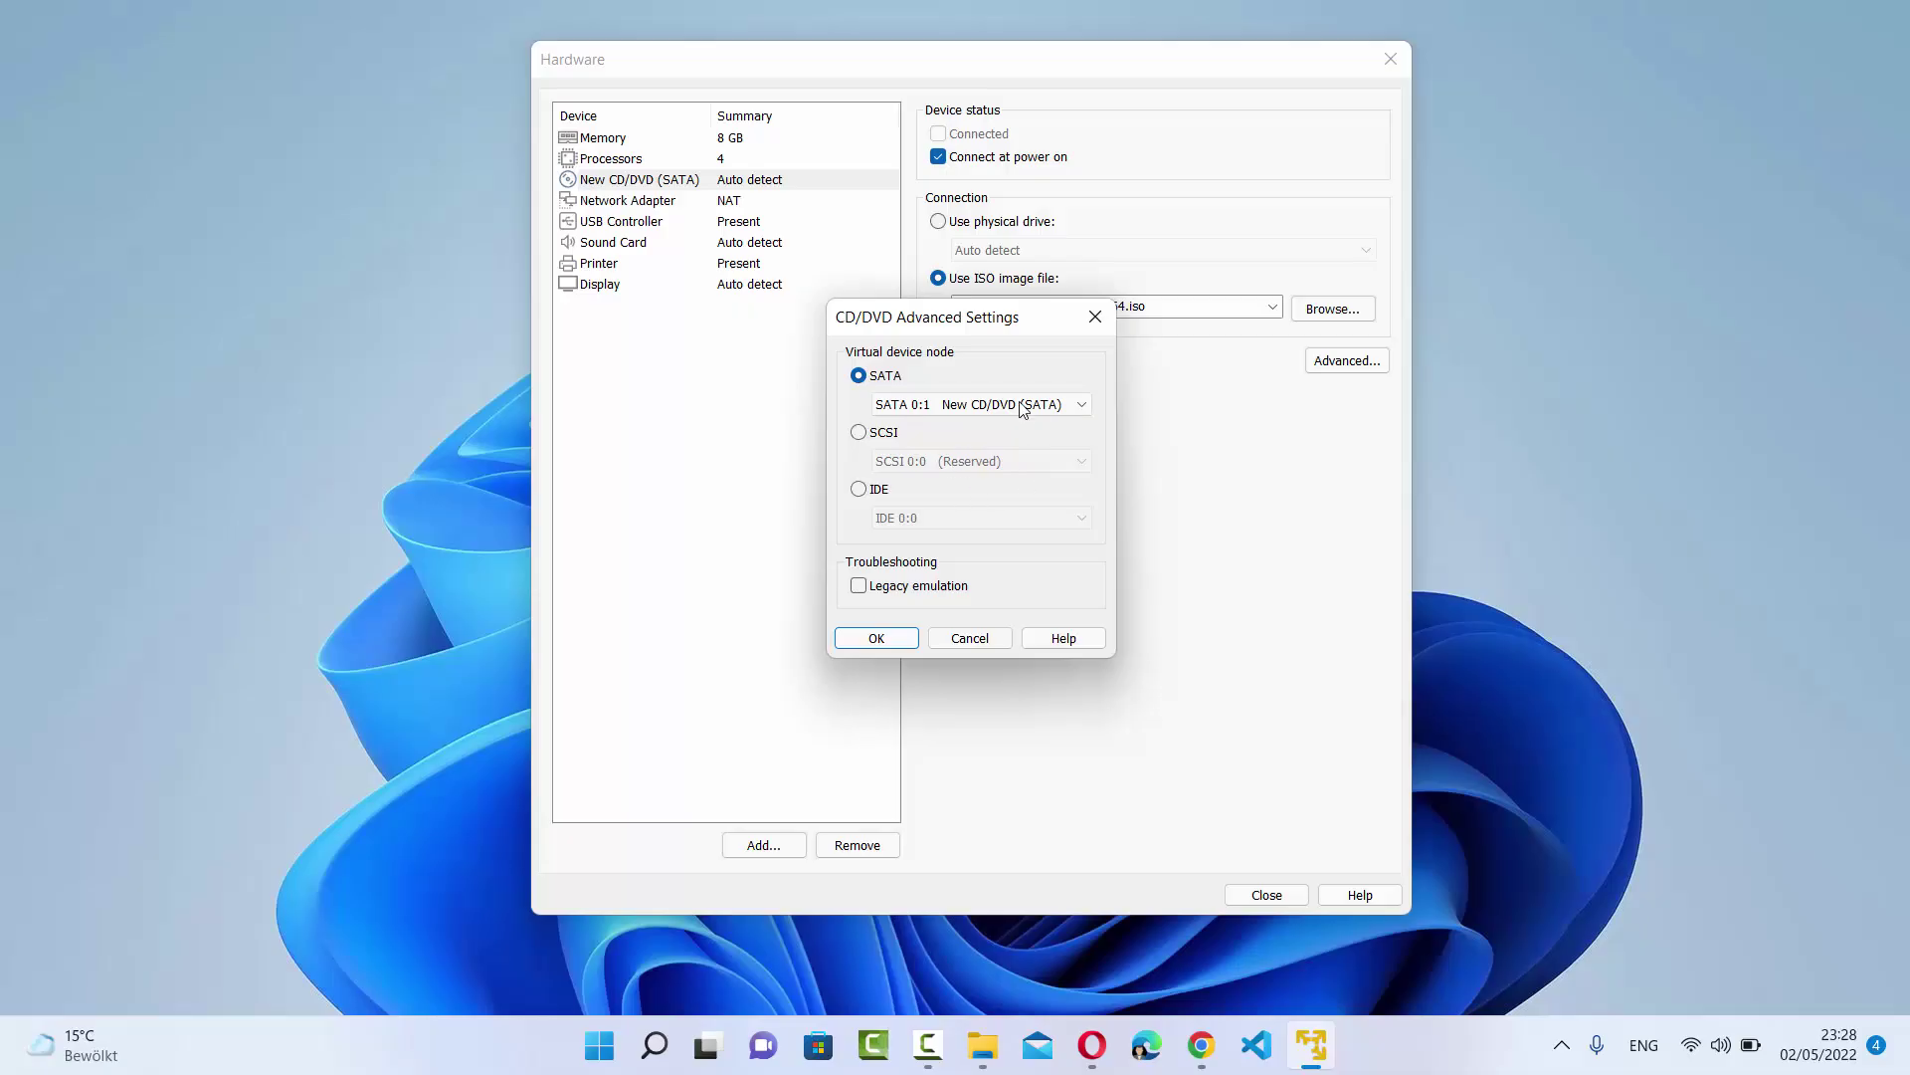
Review the VM's hardware devices without changes, then finish creating the Ubuntu 22.04 VM
click(969, 638)
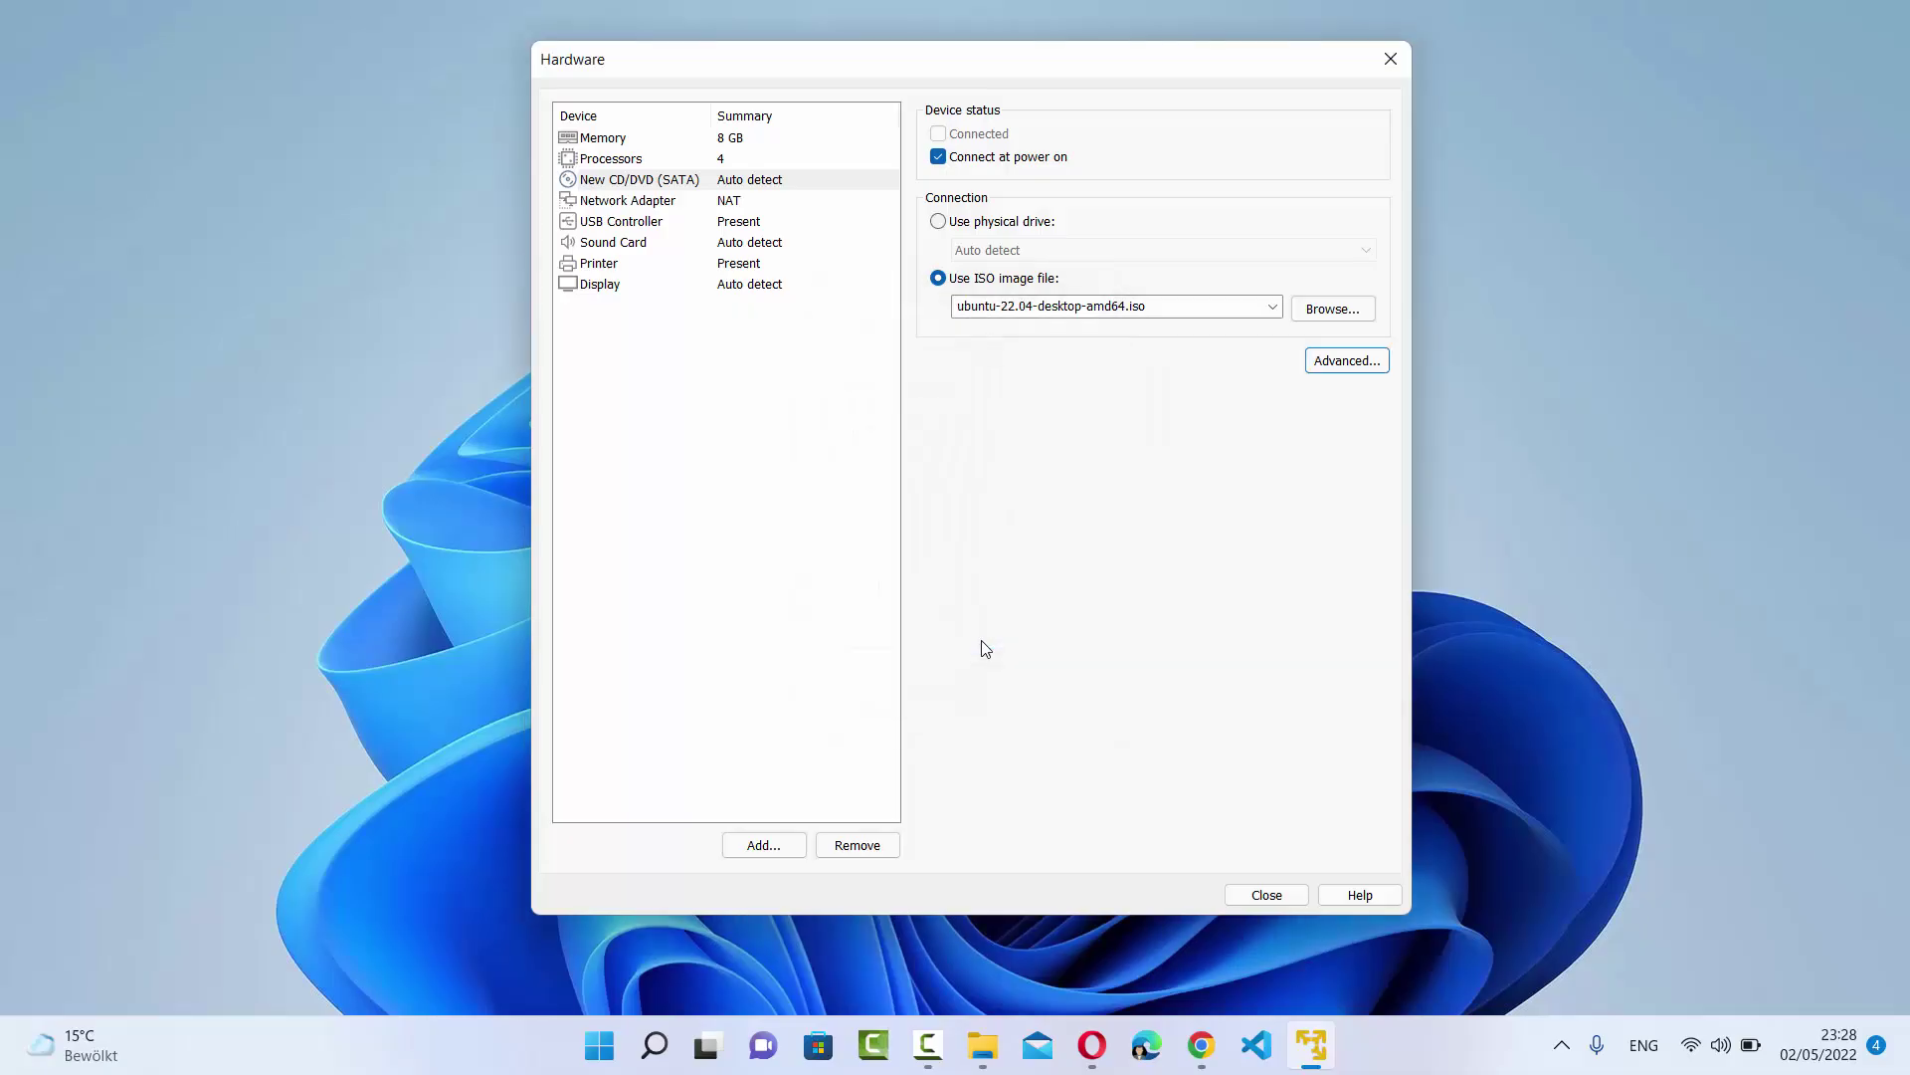
click(593, 205)
click(595, 227)
click(607, 263)
click(609, 289)
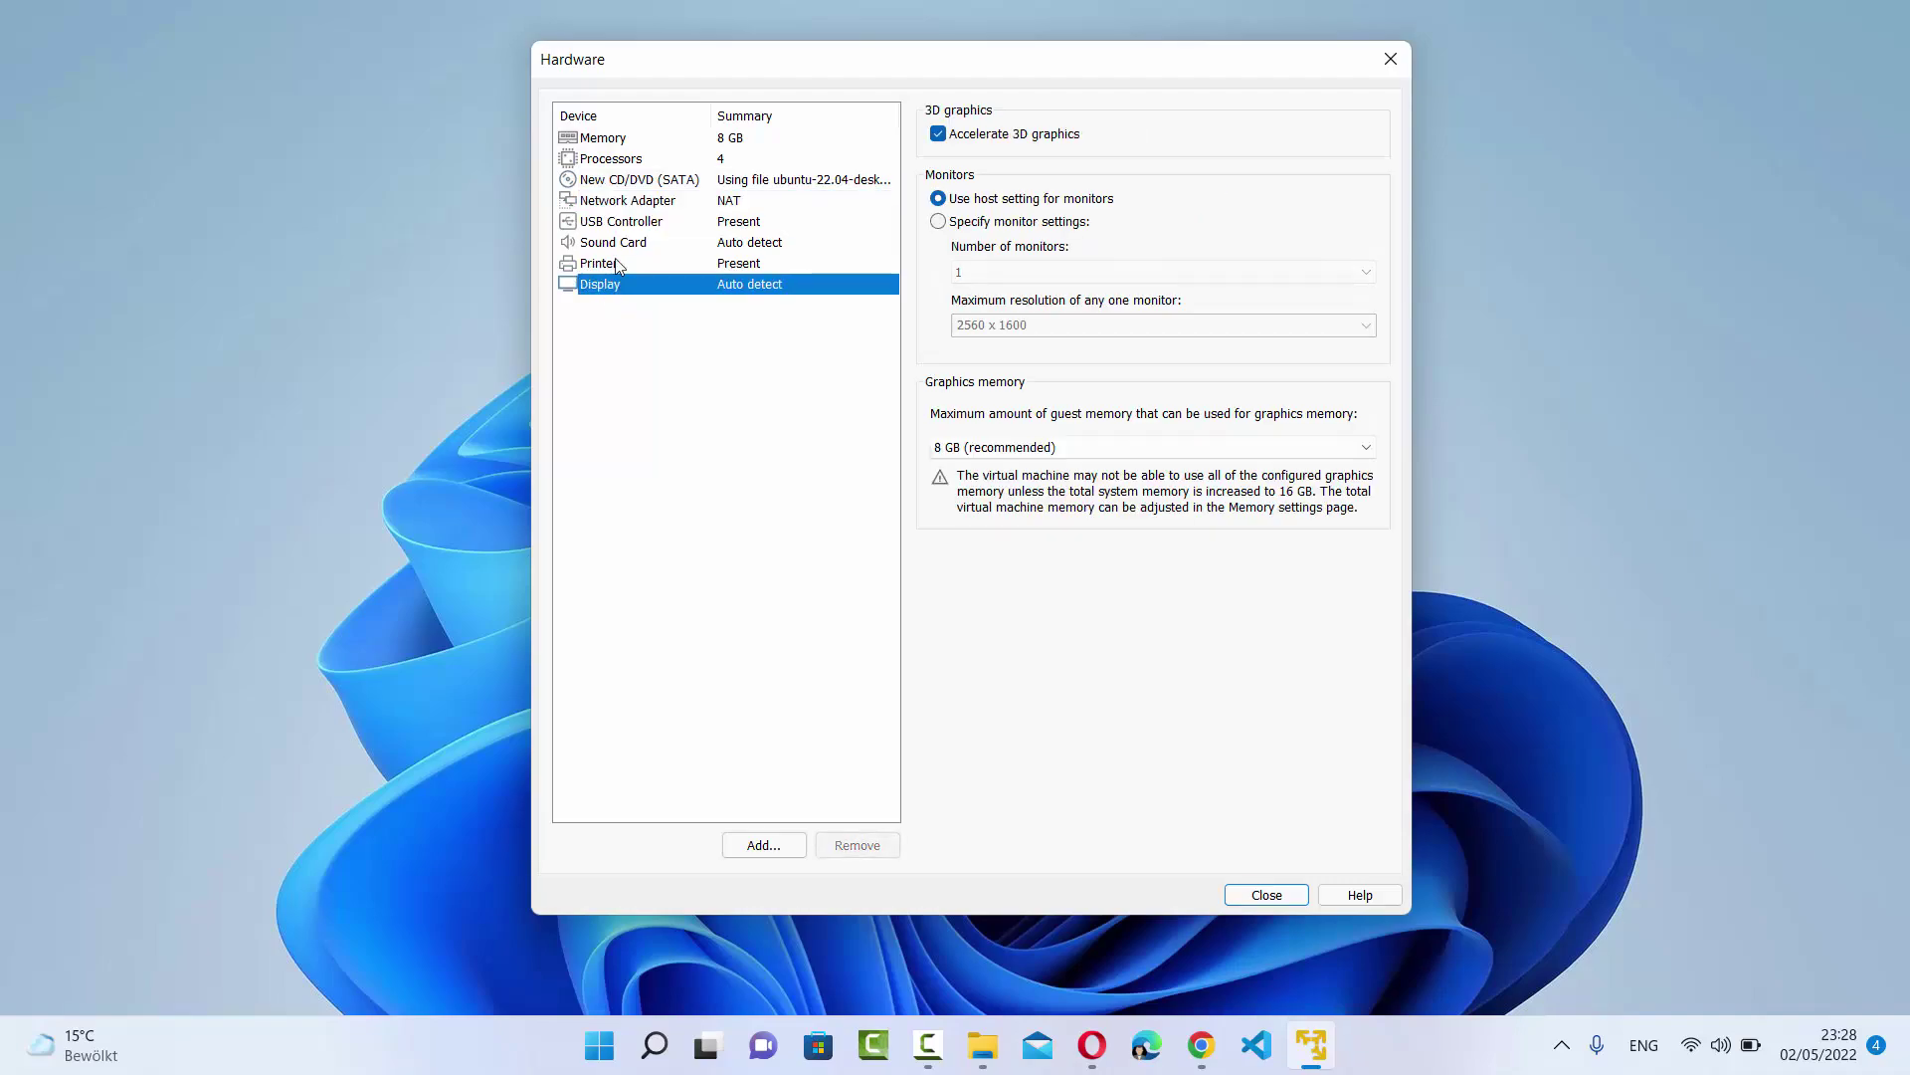
click(633, 183)
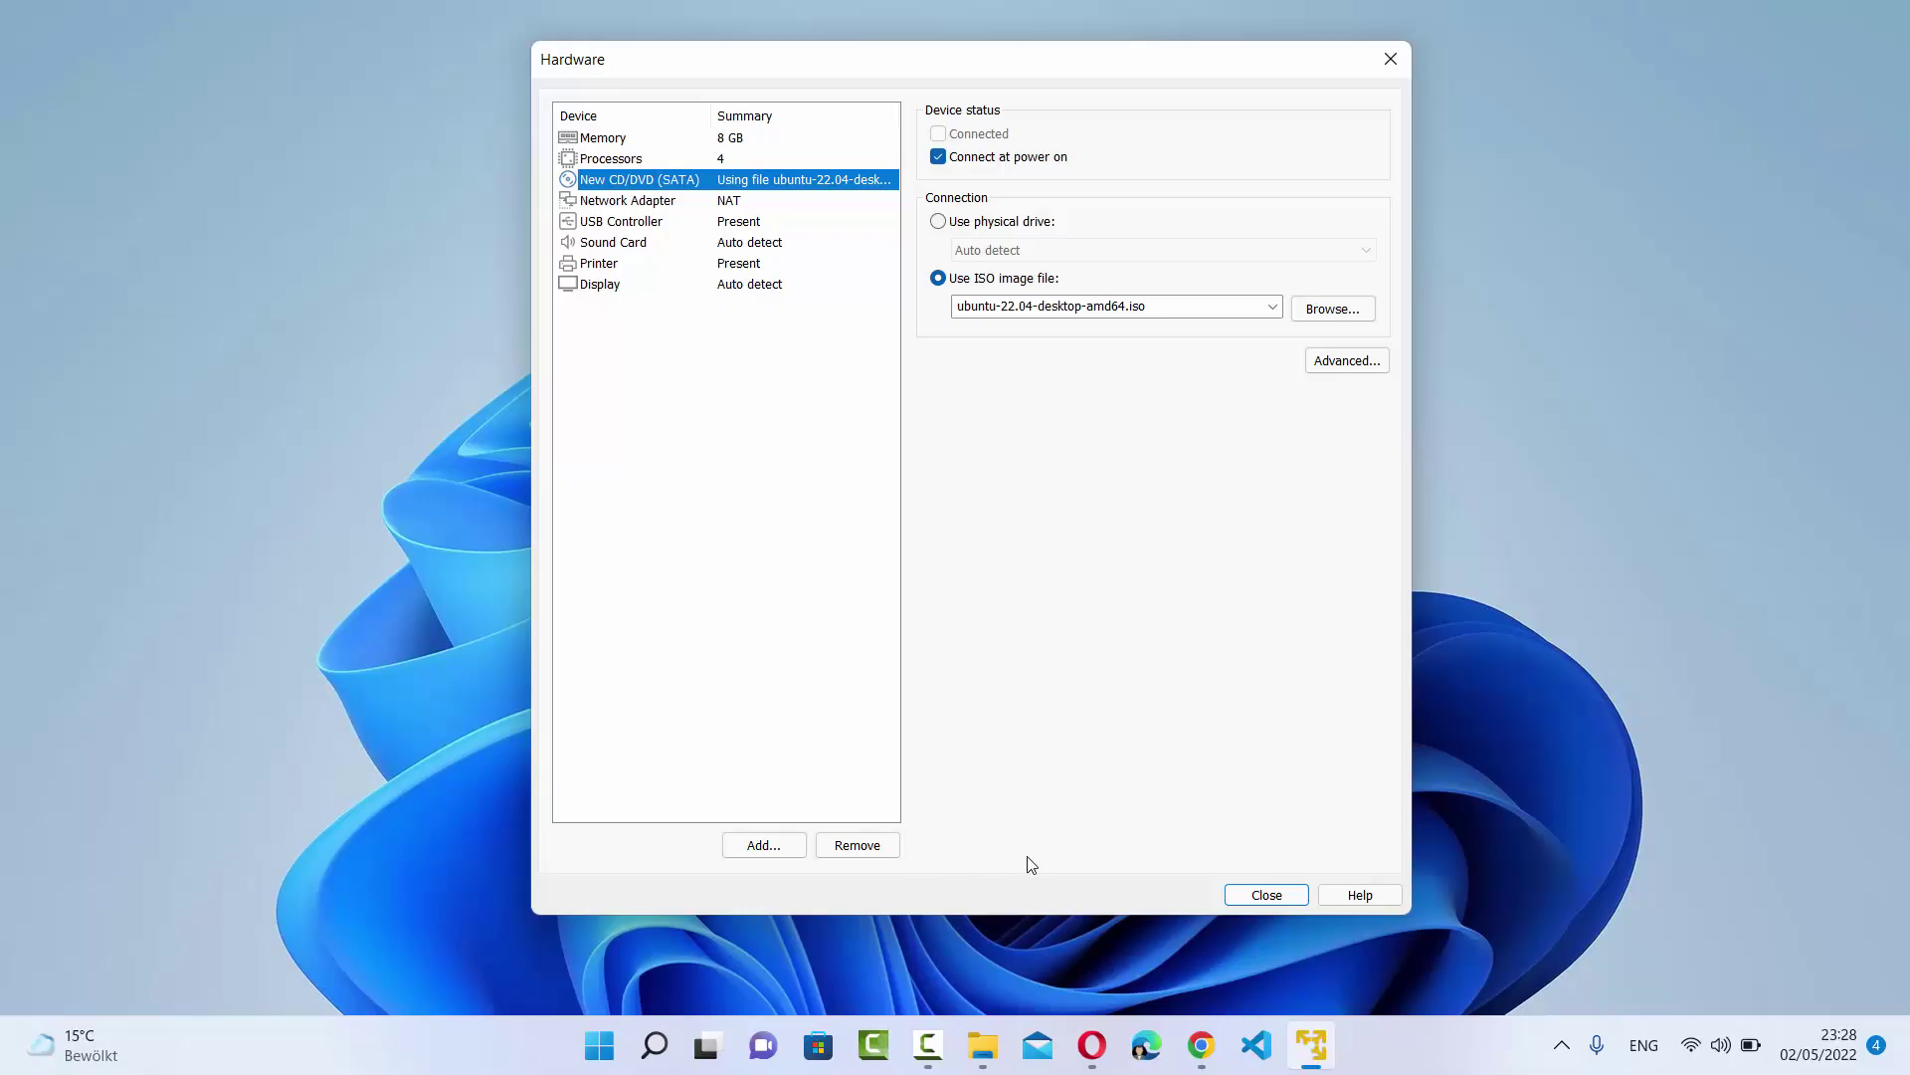
click(1279, 892)
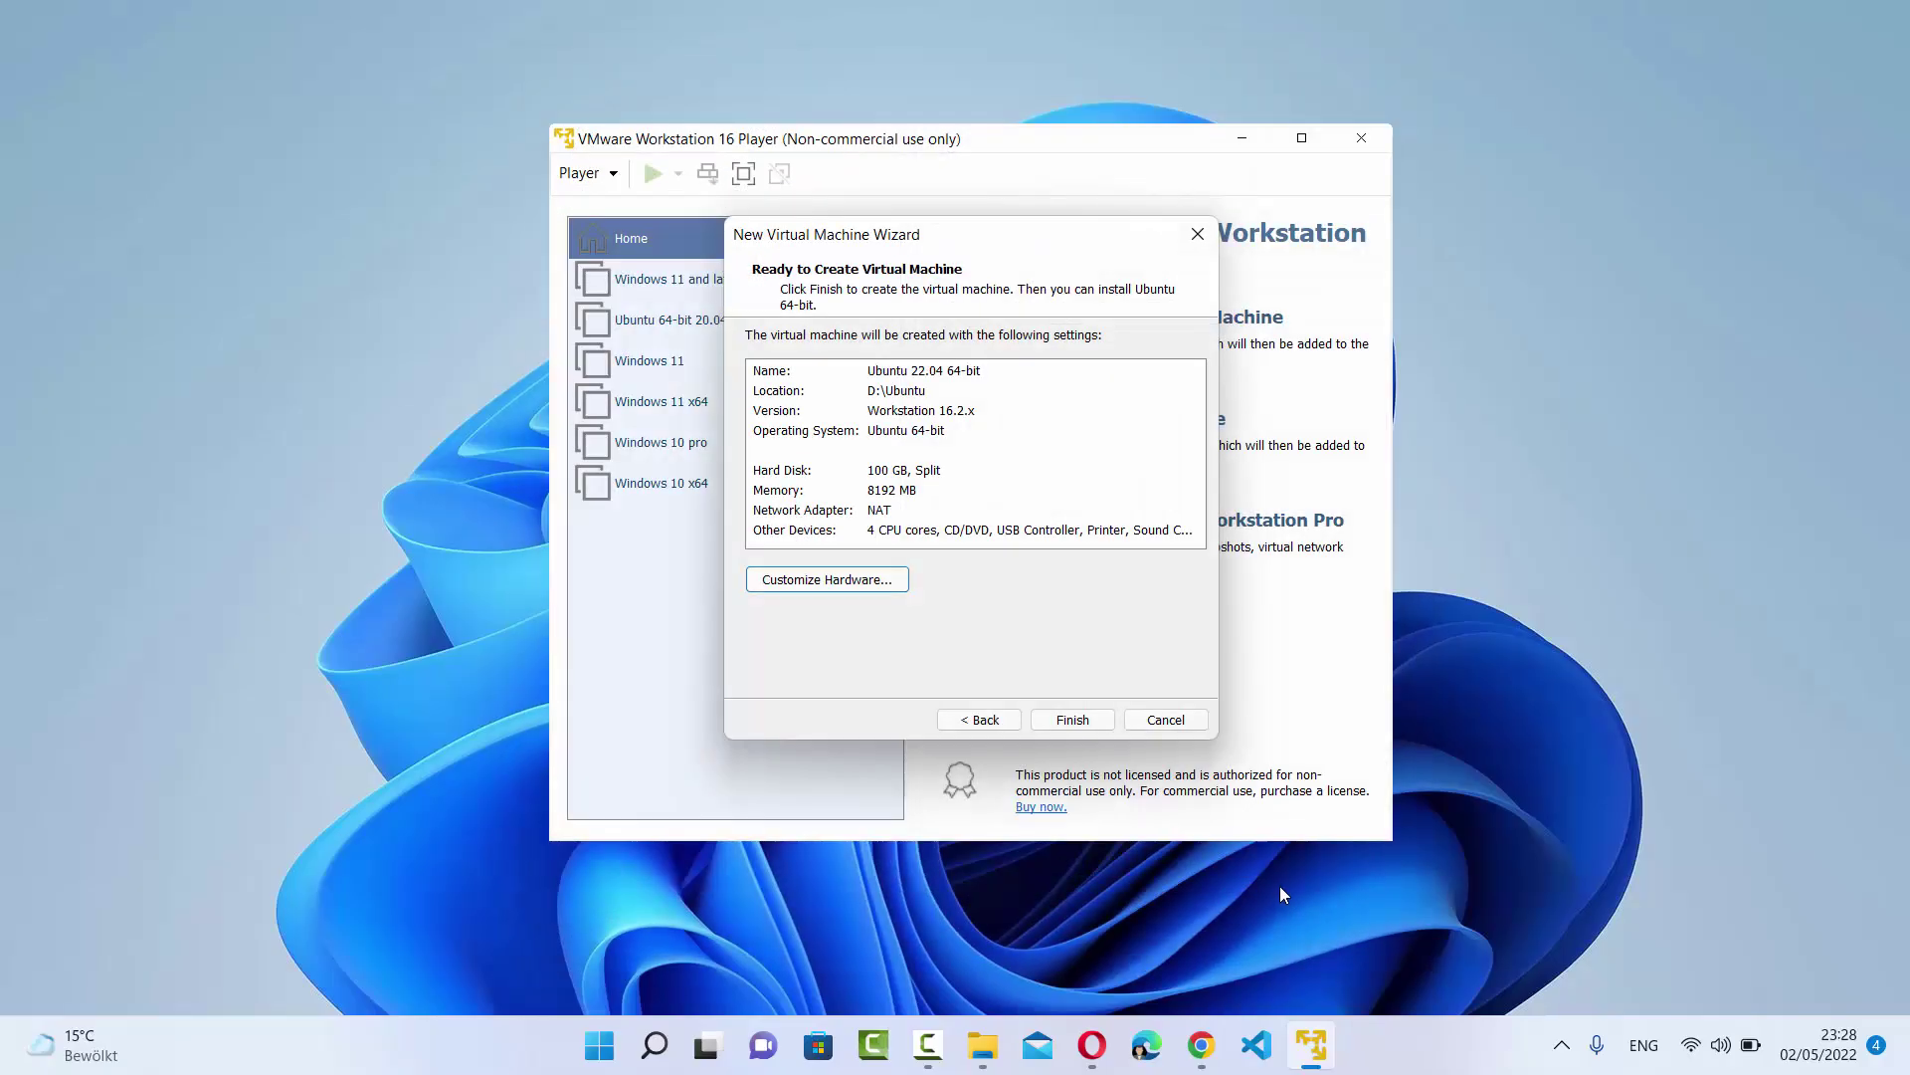
click(1077, 720)
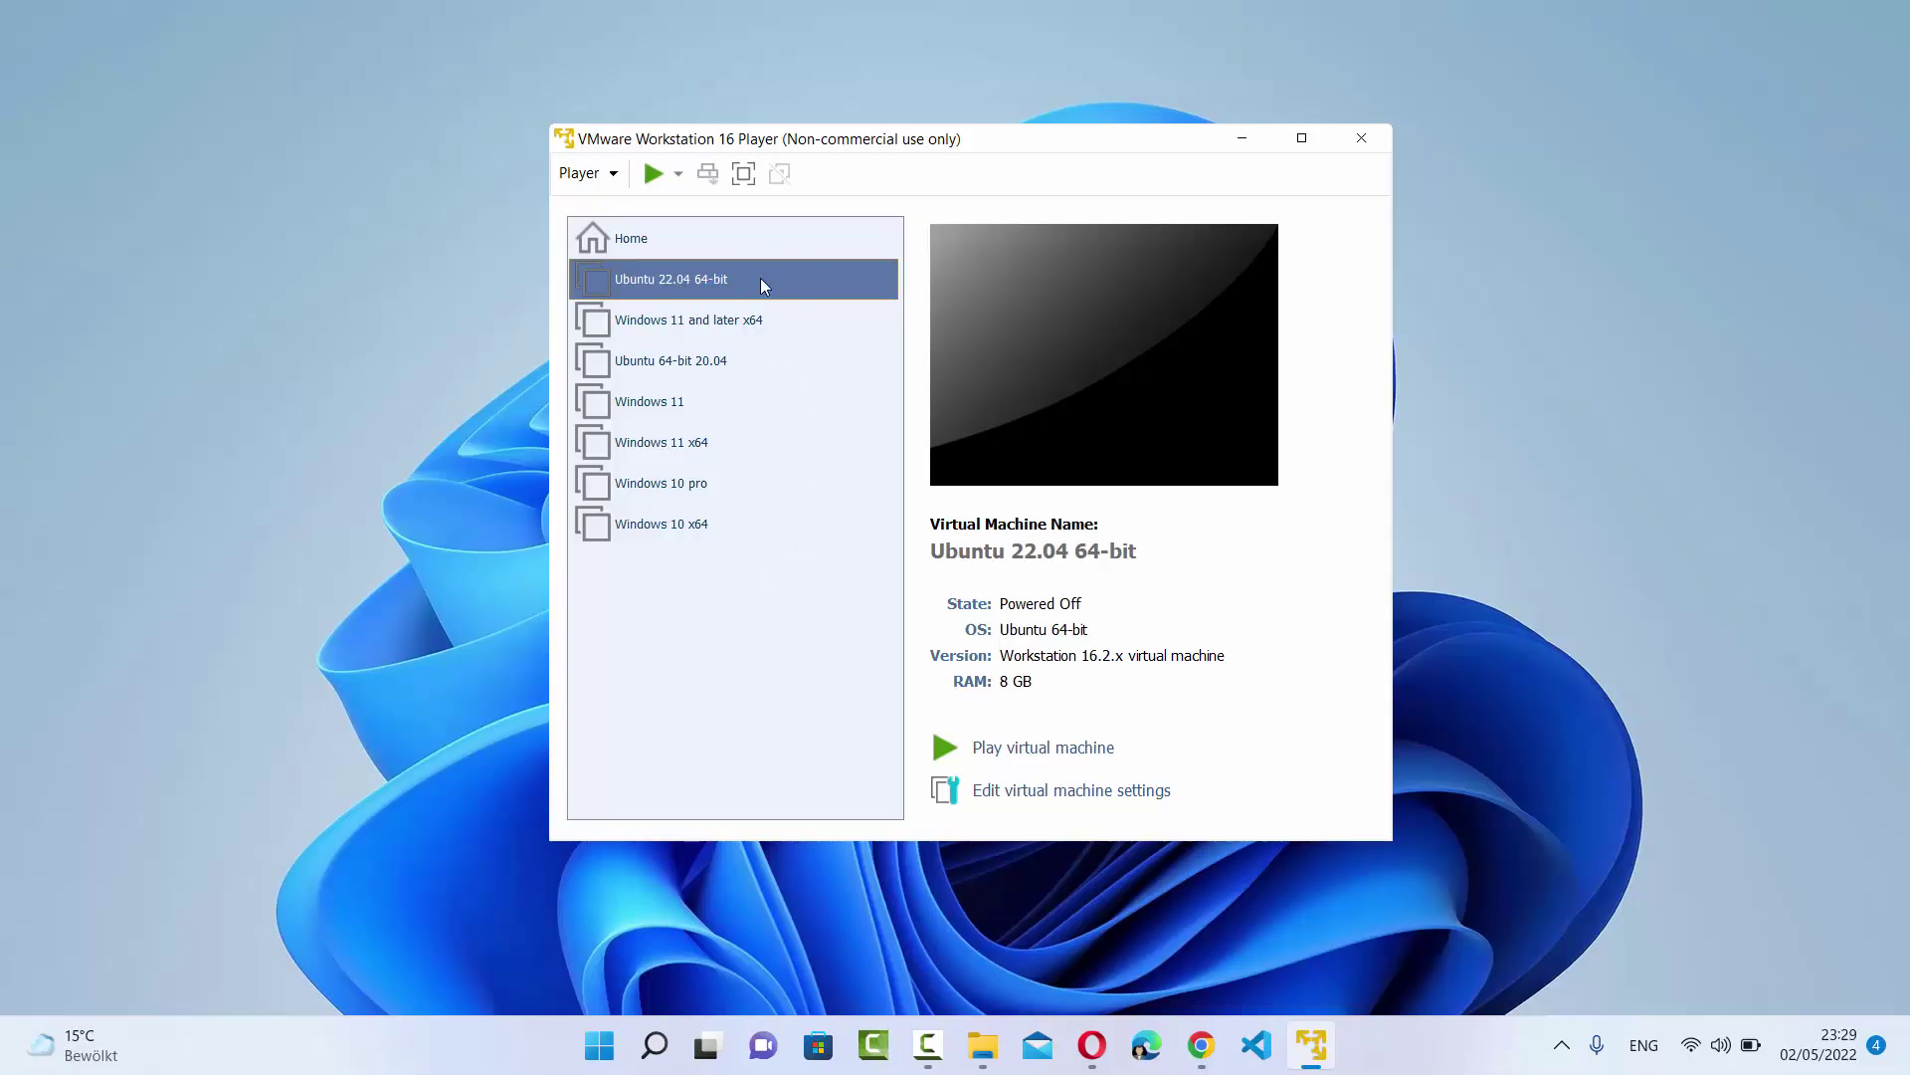
Power on the new Ubuntu VM and dismiss the virtual printing notification
click(1035, 750)
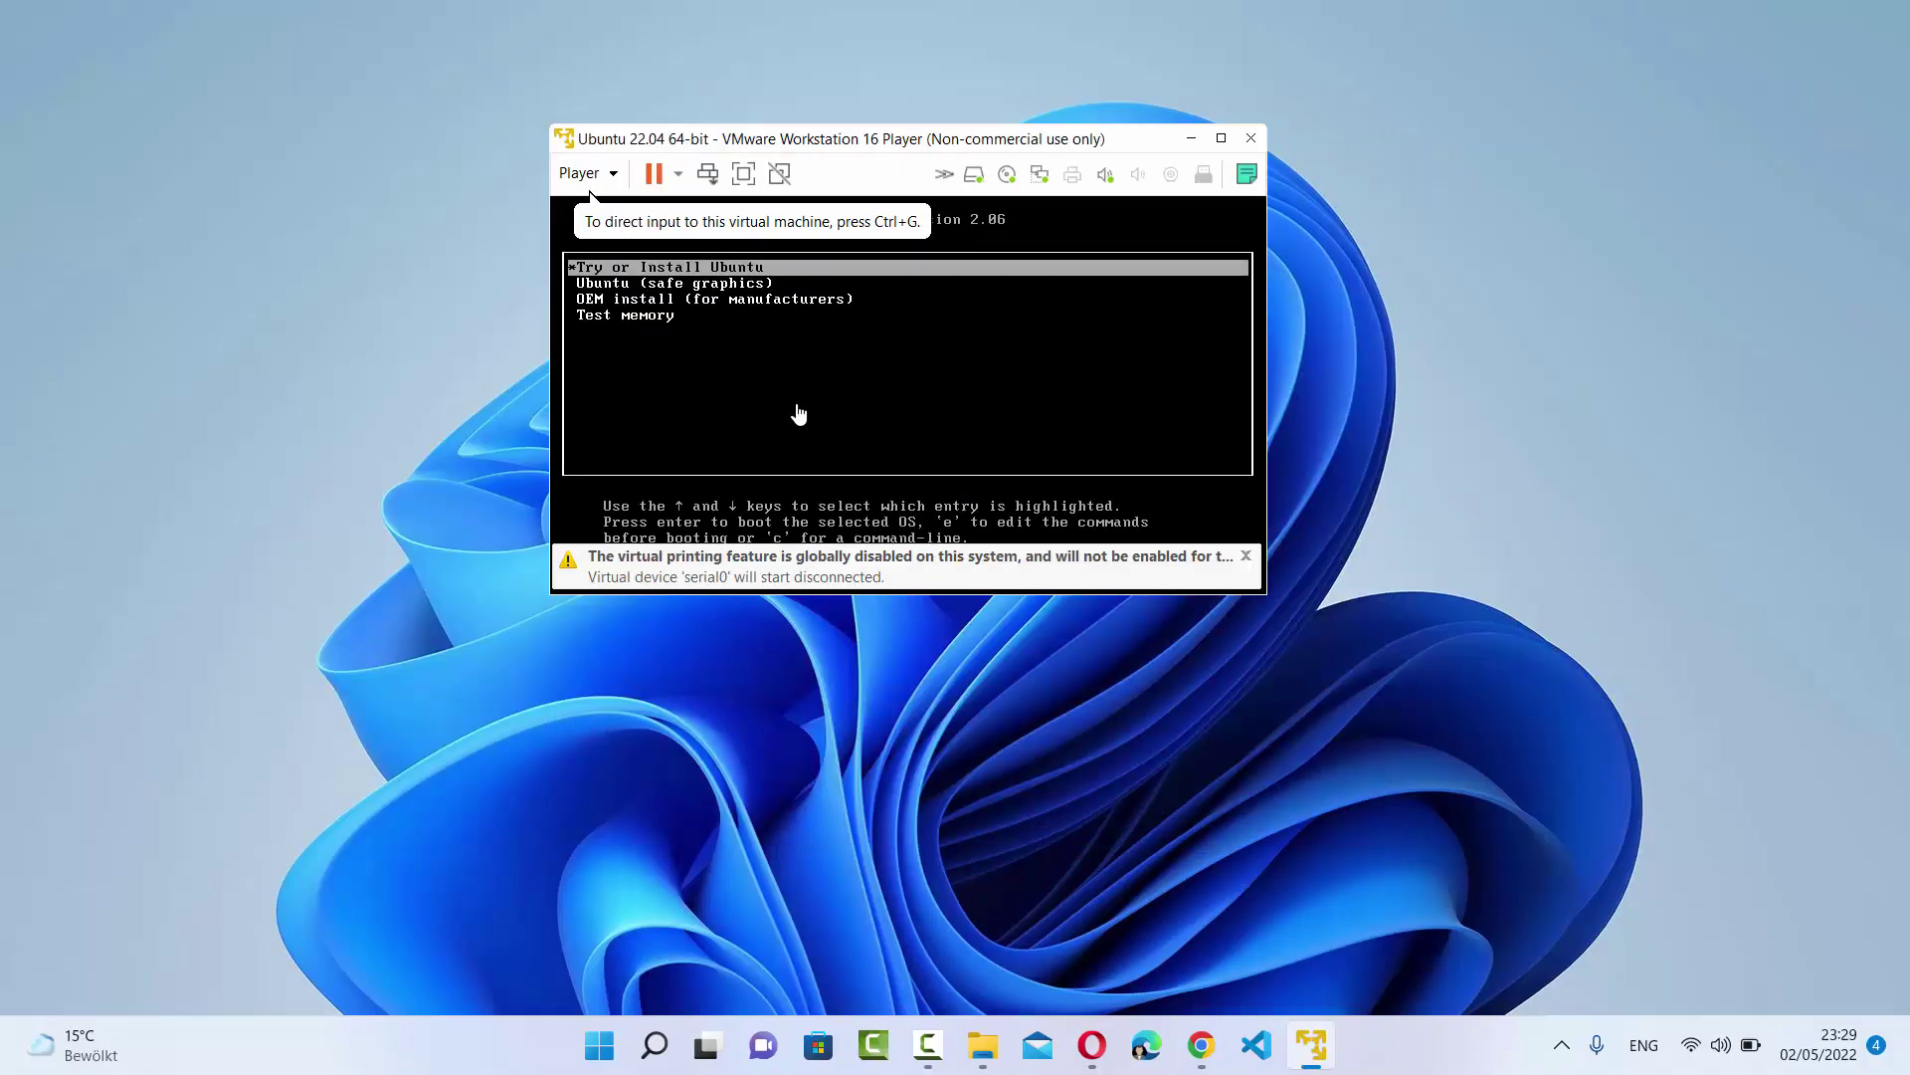
click(1246, 556)
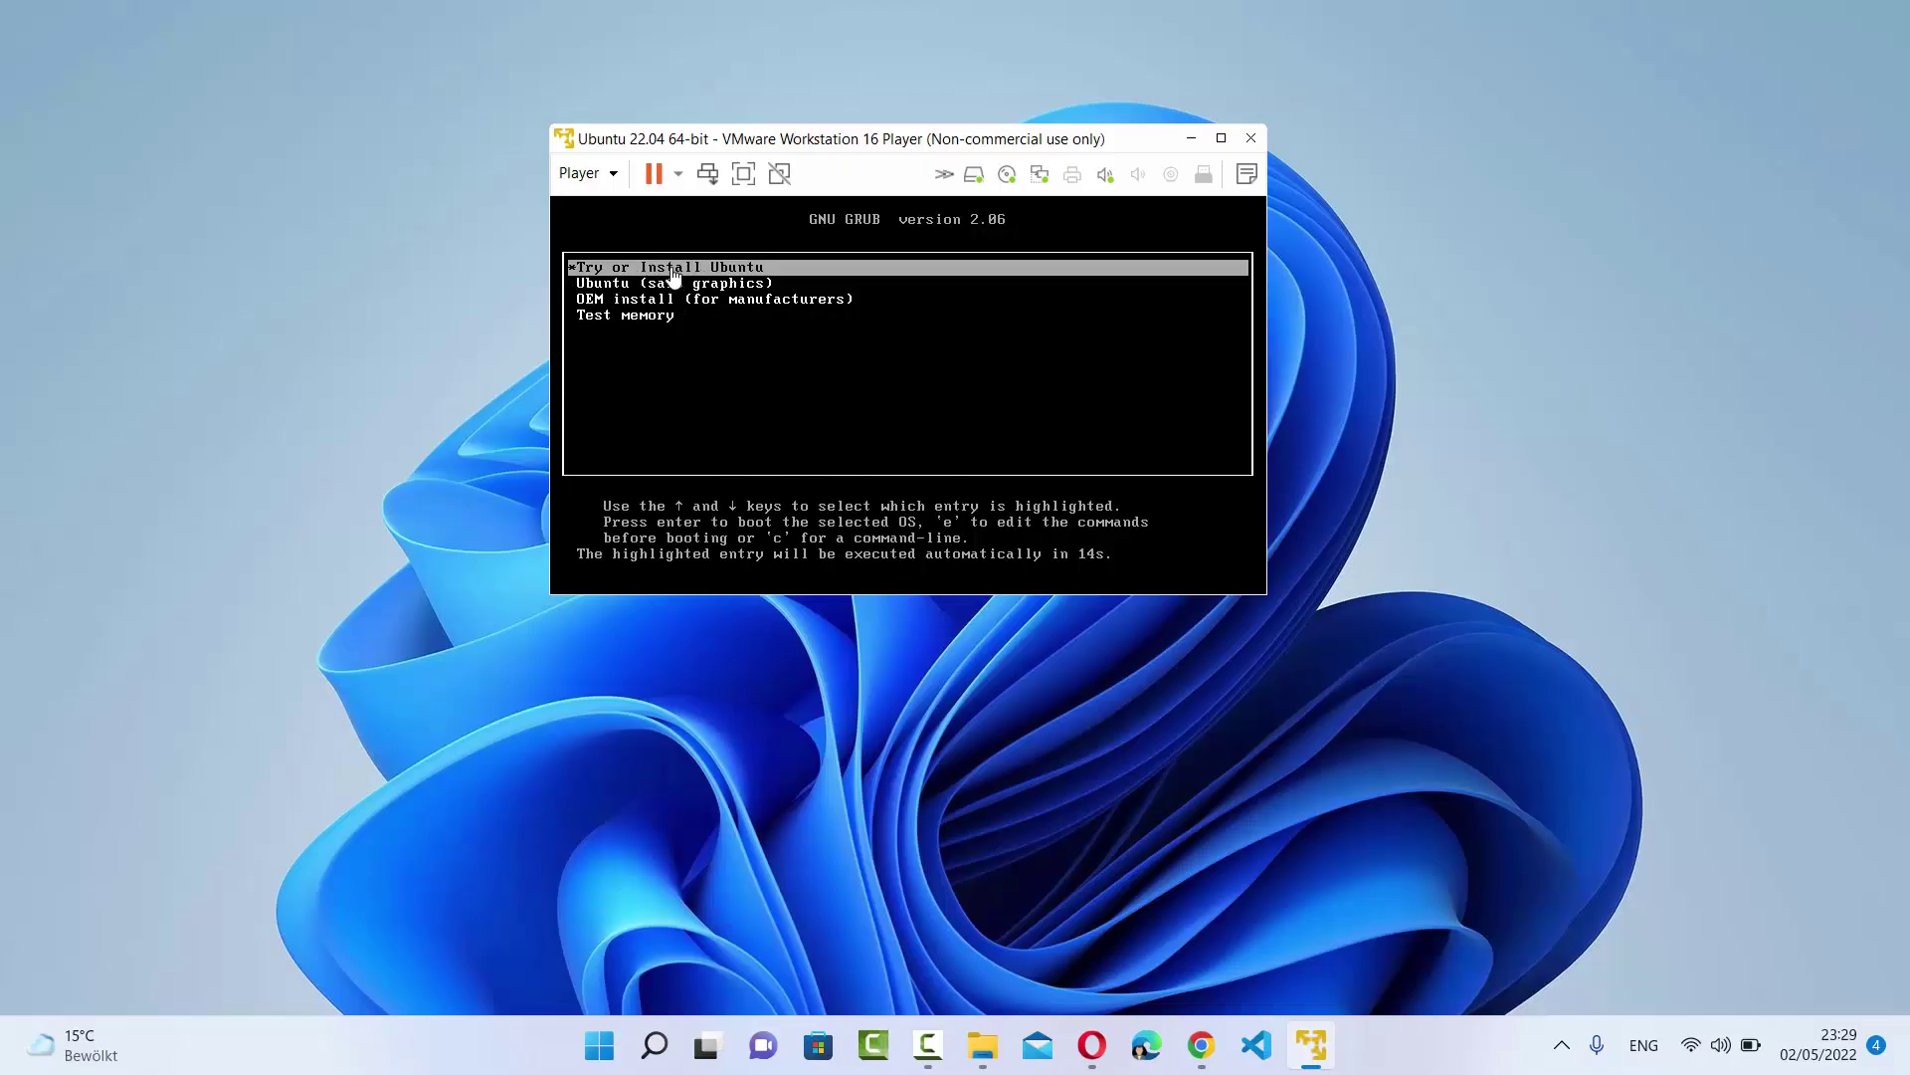
Boot the 'Try or Install Ubuntu' GRUB entry and reposition the VM window
click(774, 243)
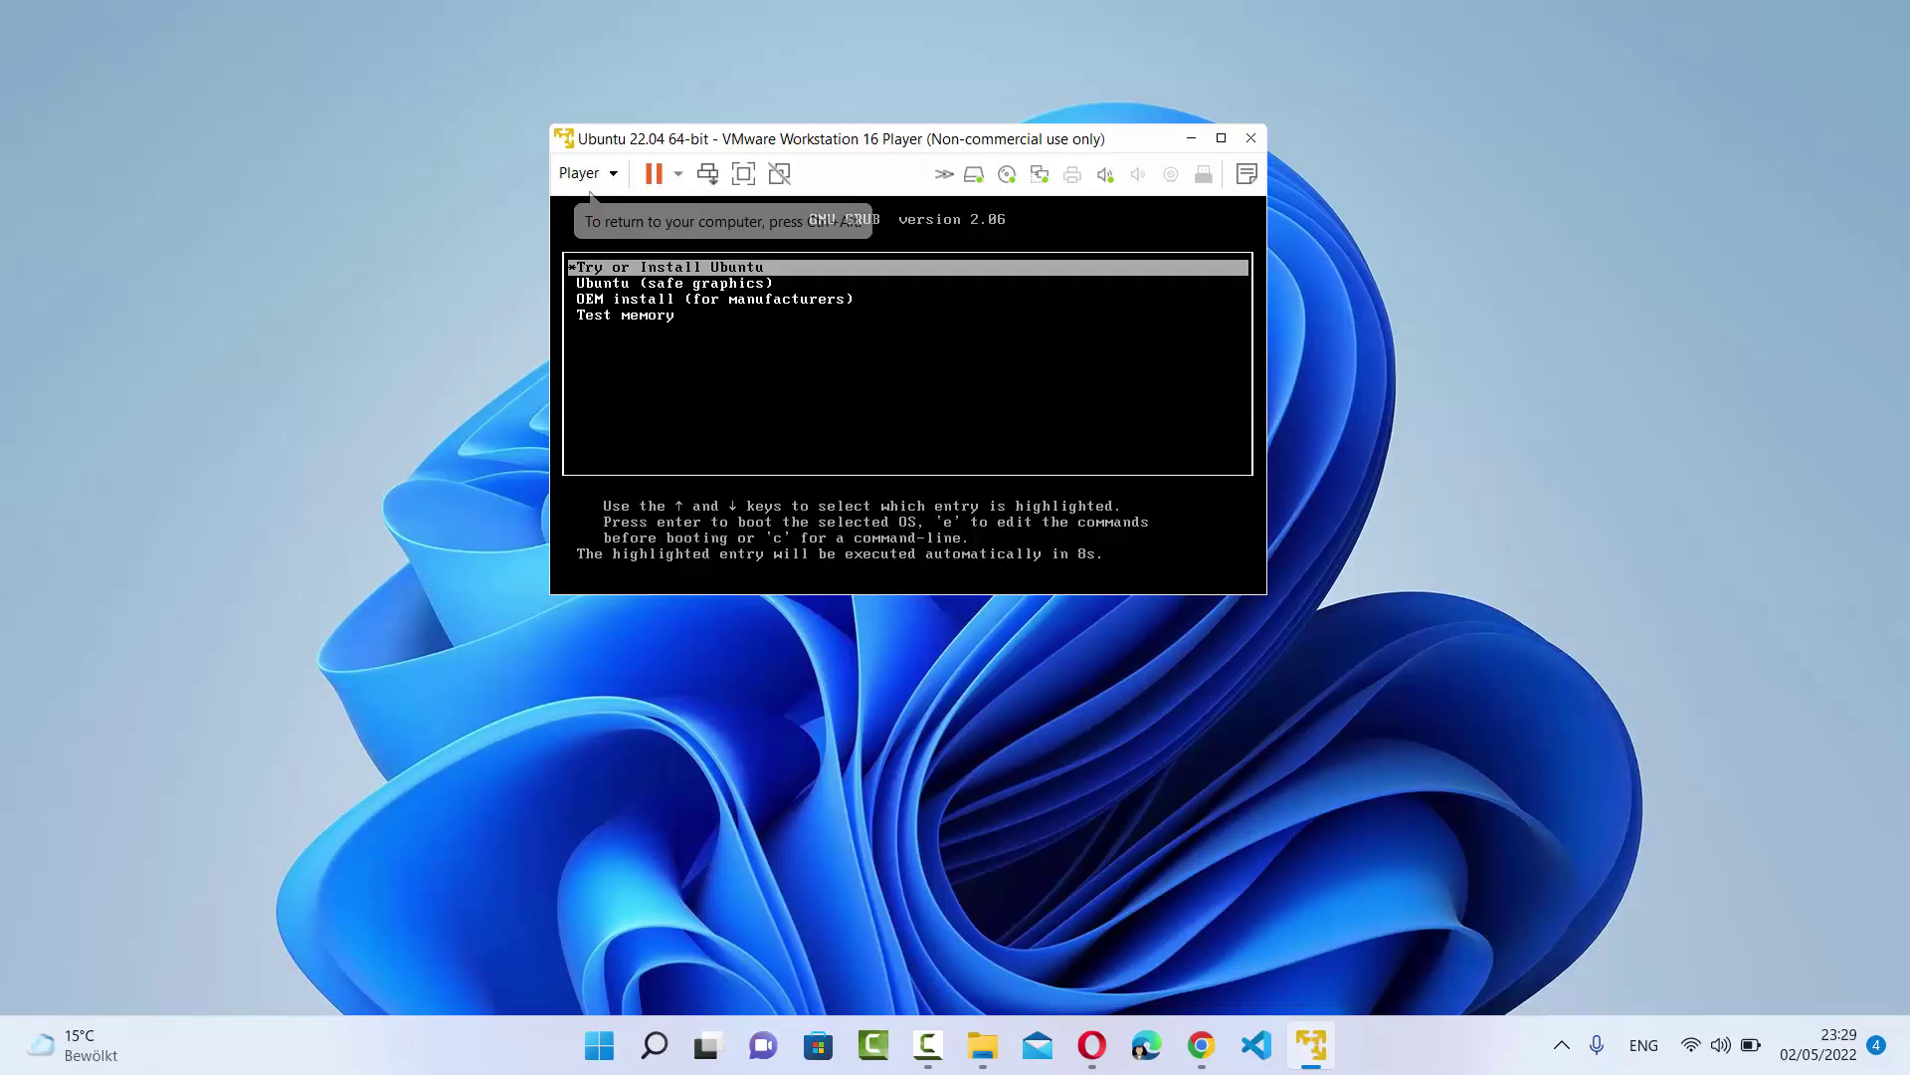
key(Down)
key(Down)
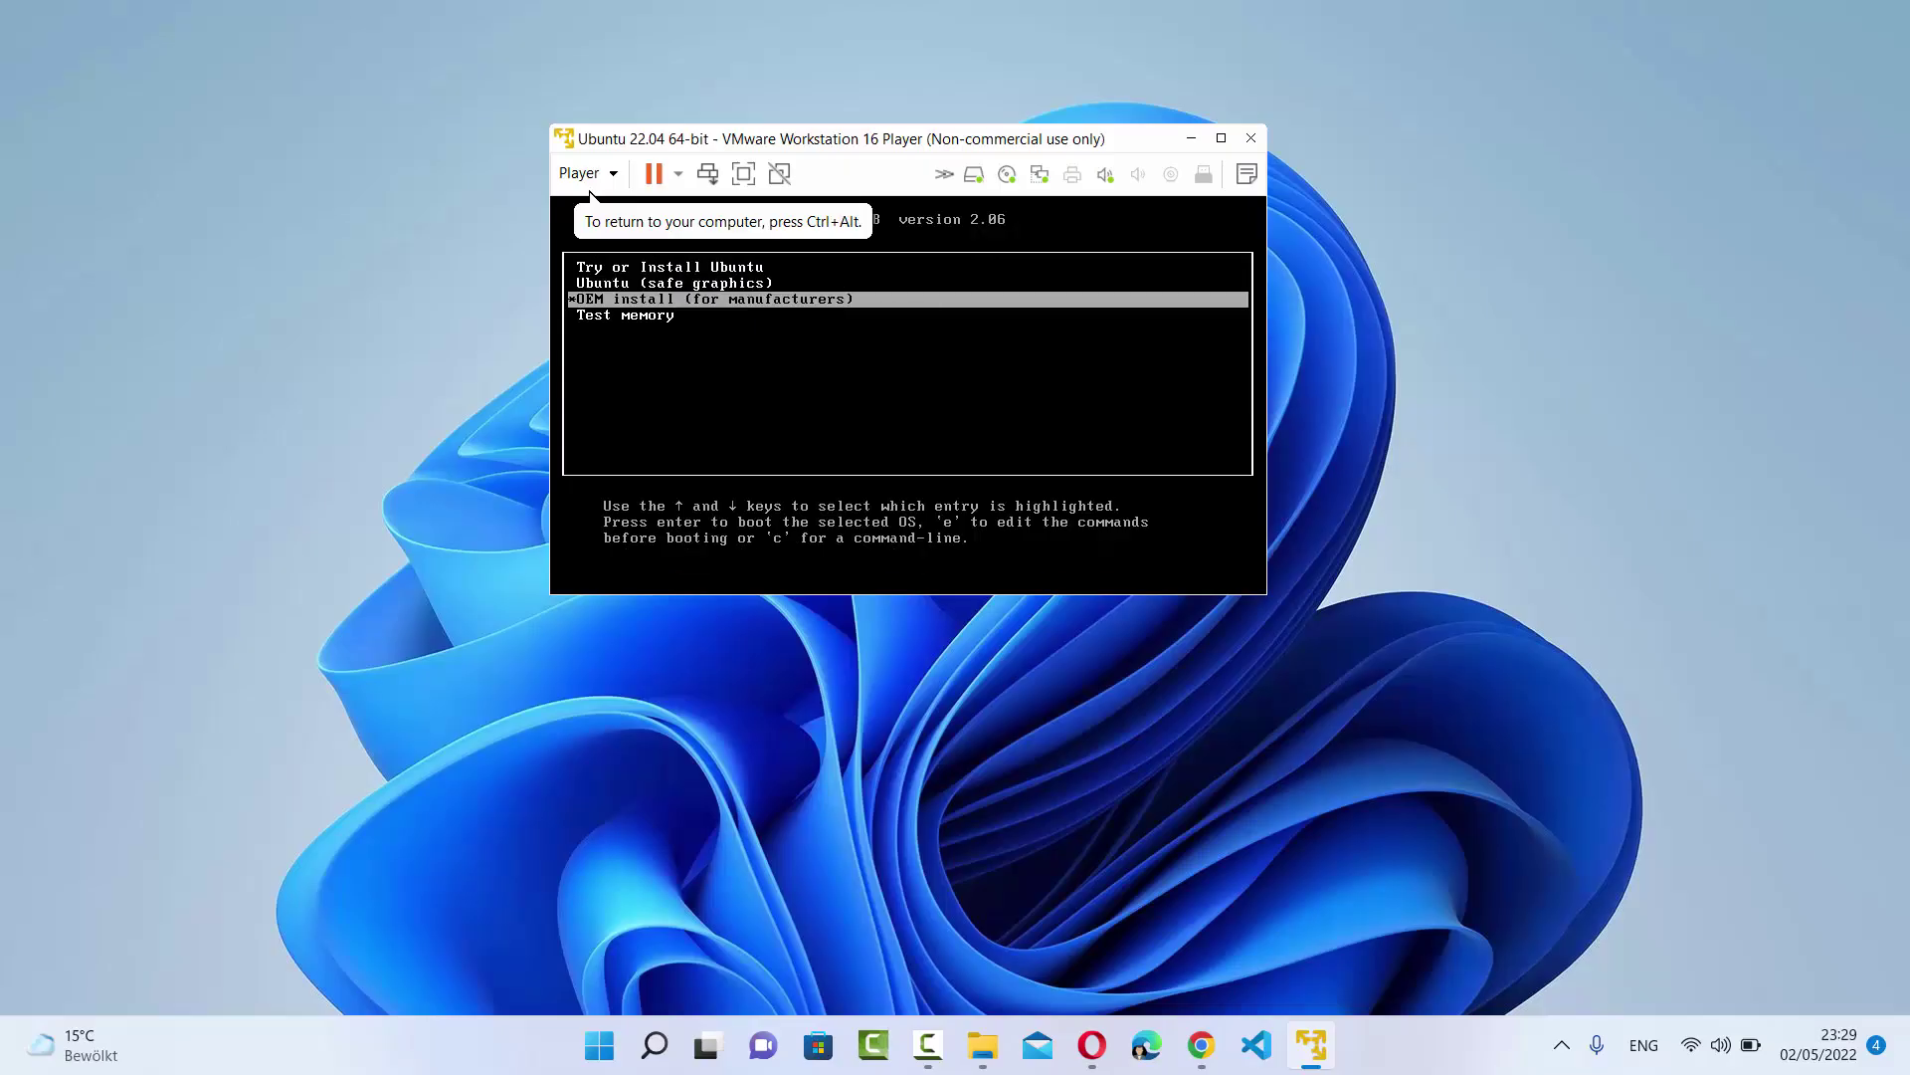
key(Up)
key(Up)
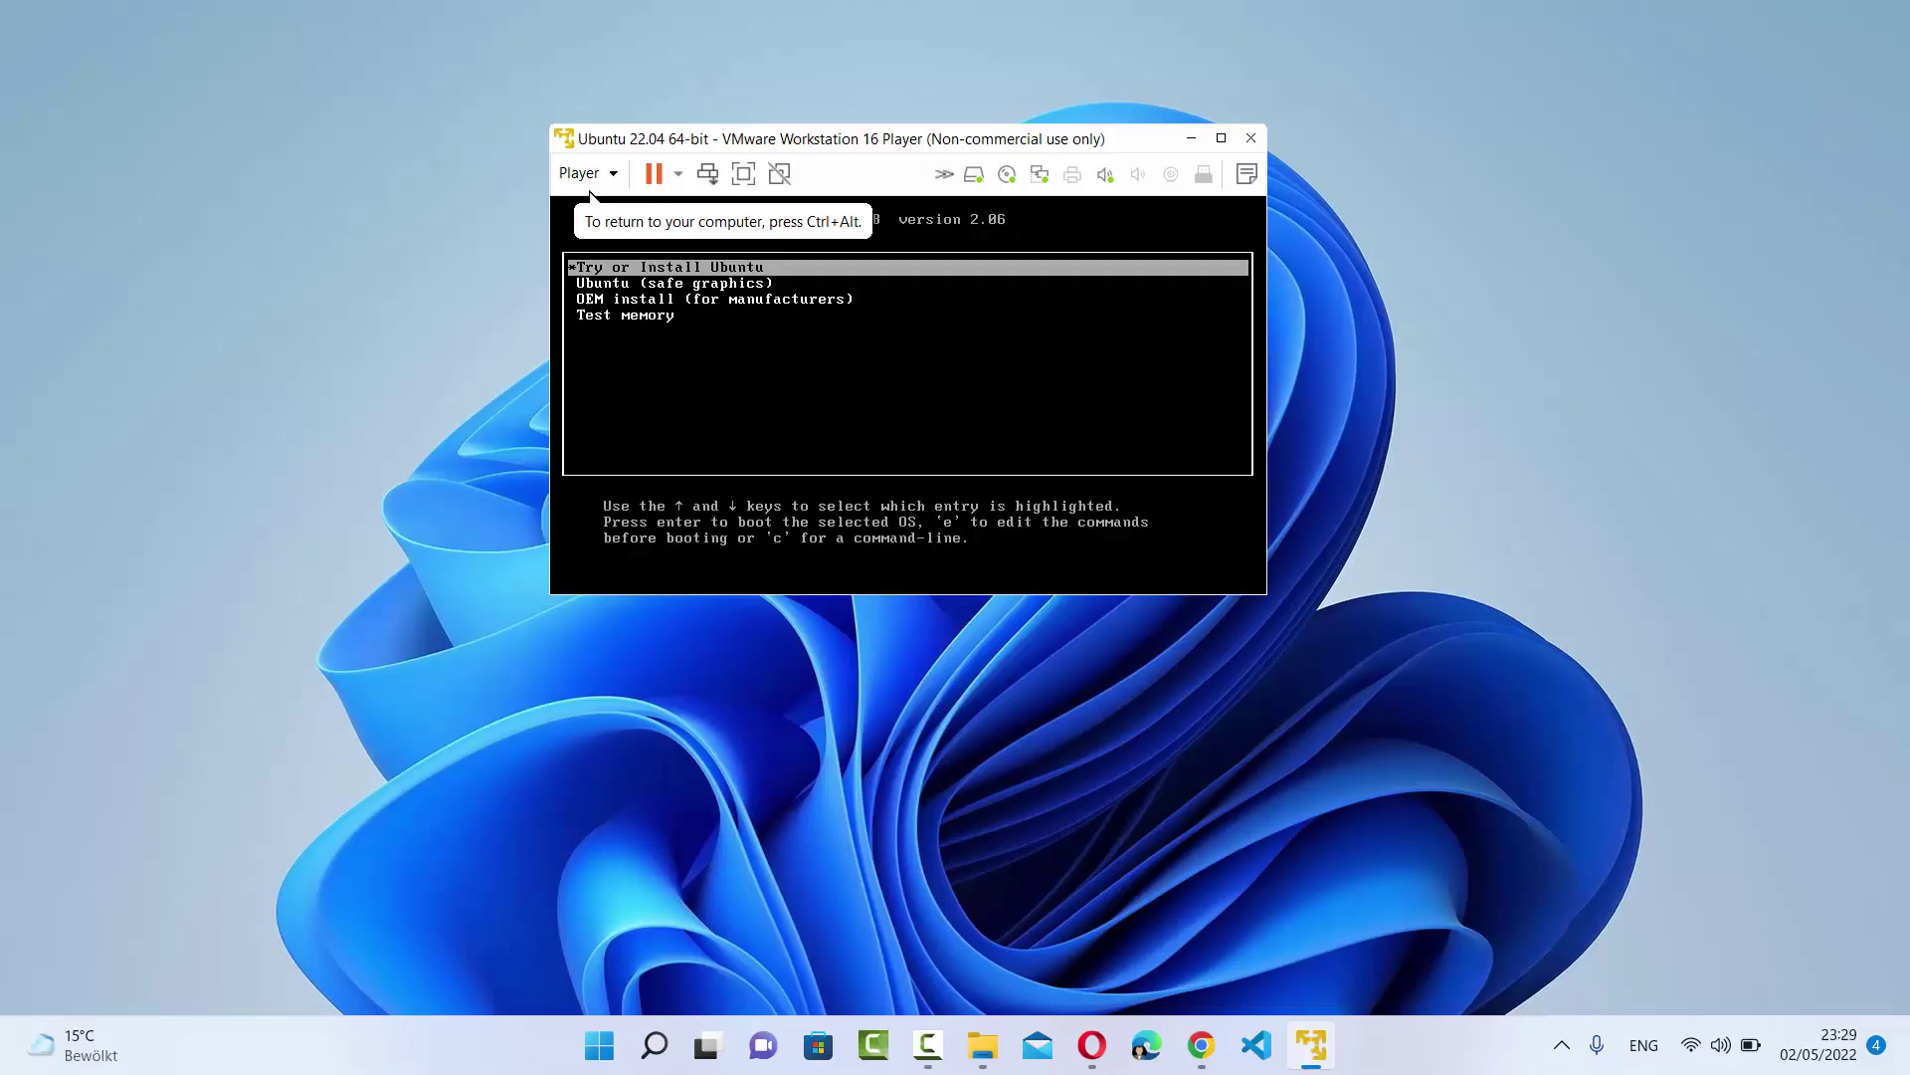
key(Return)
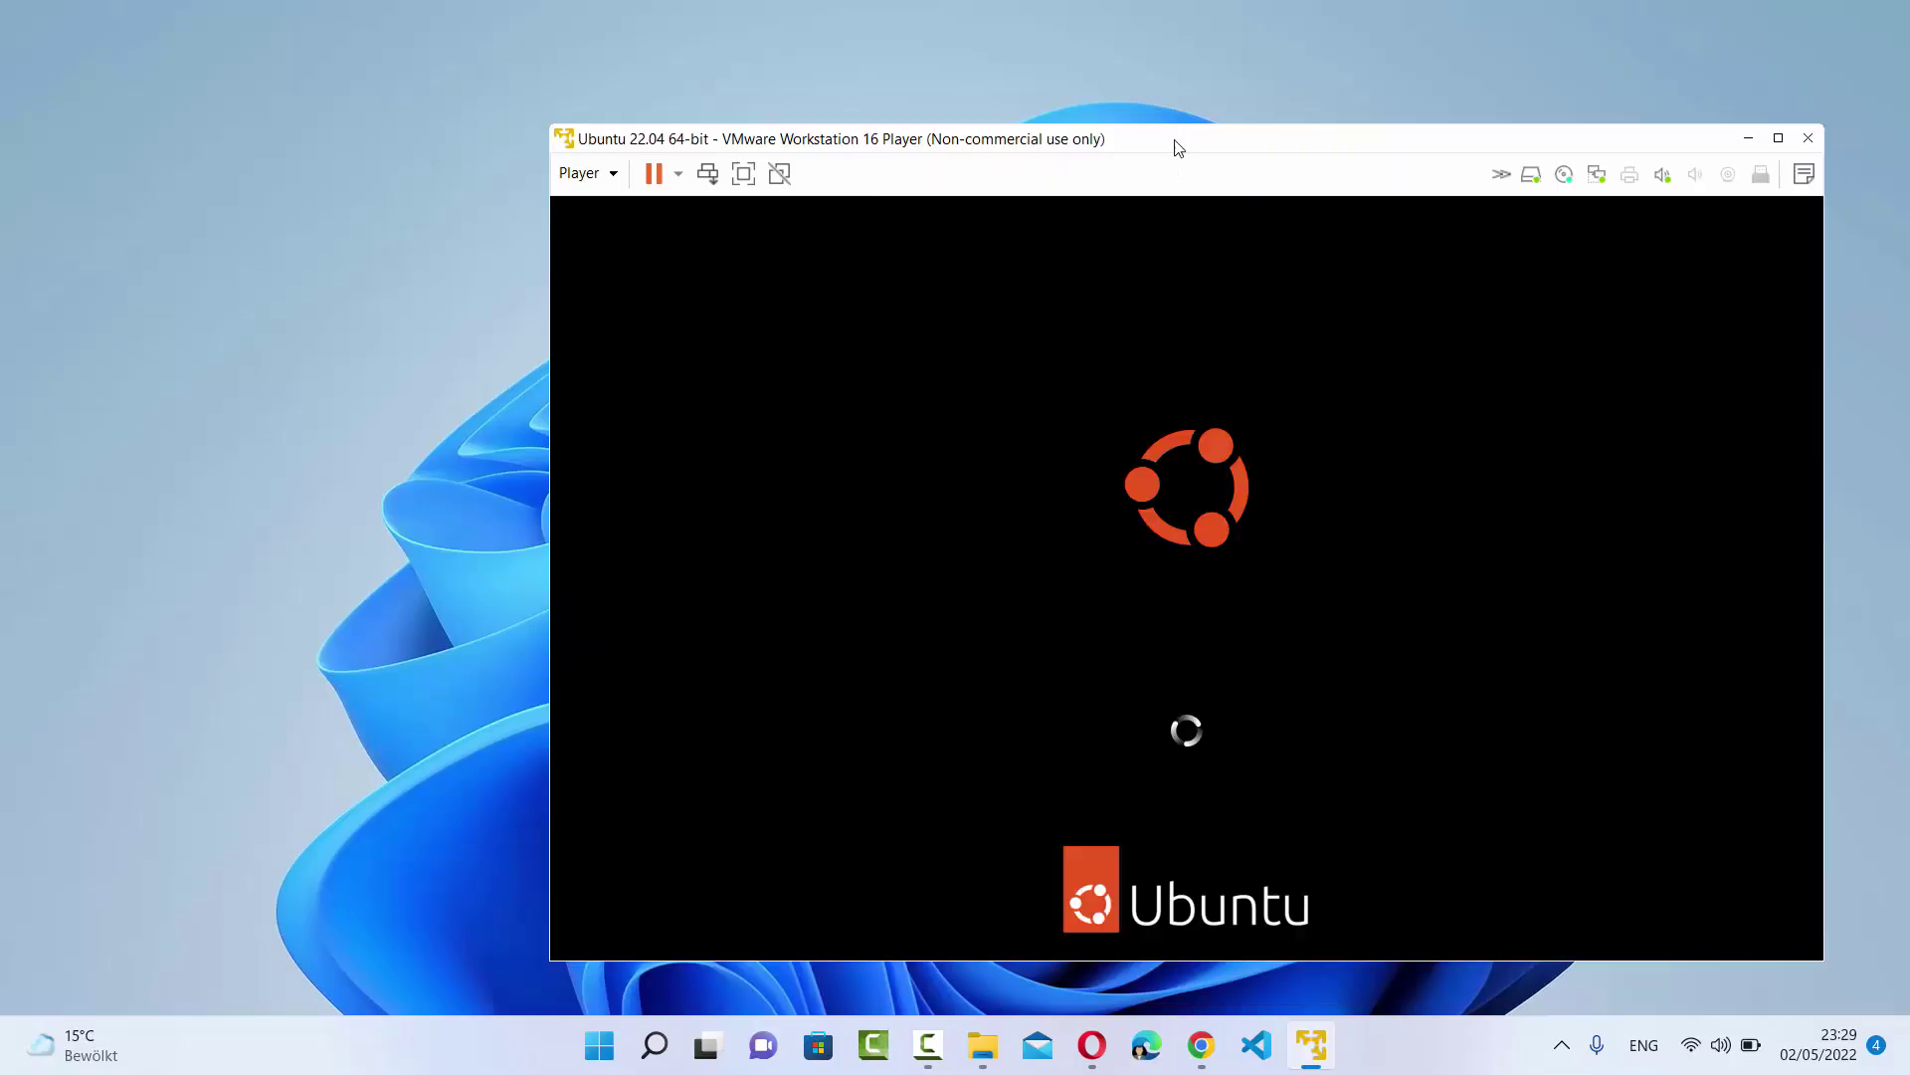
drag(1177, 145, 998, 110)
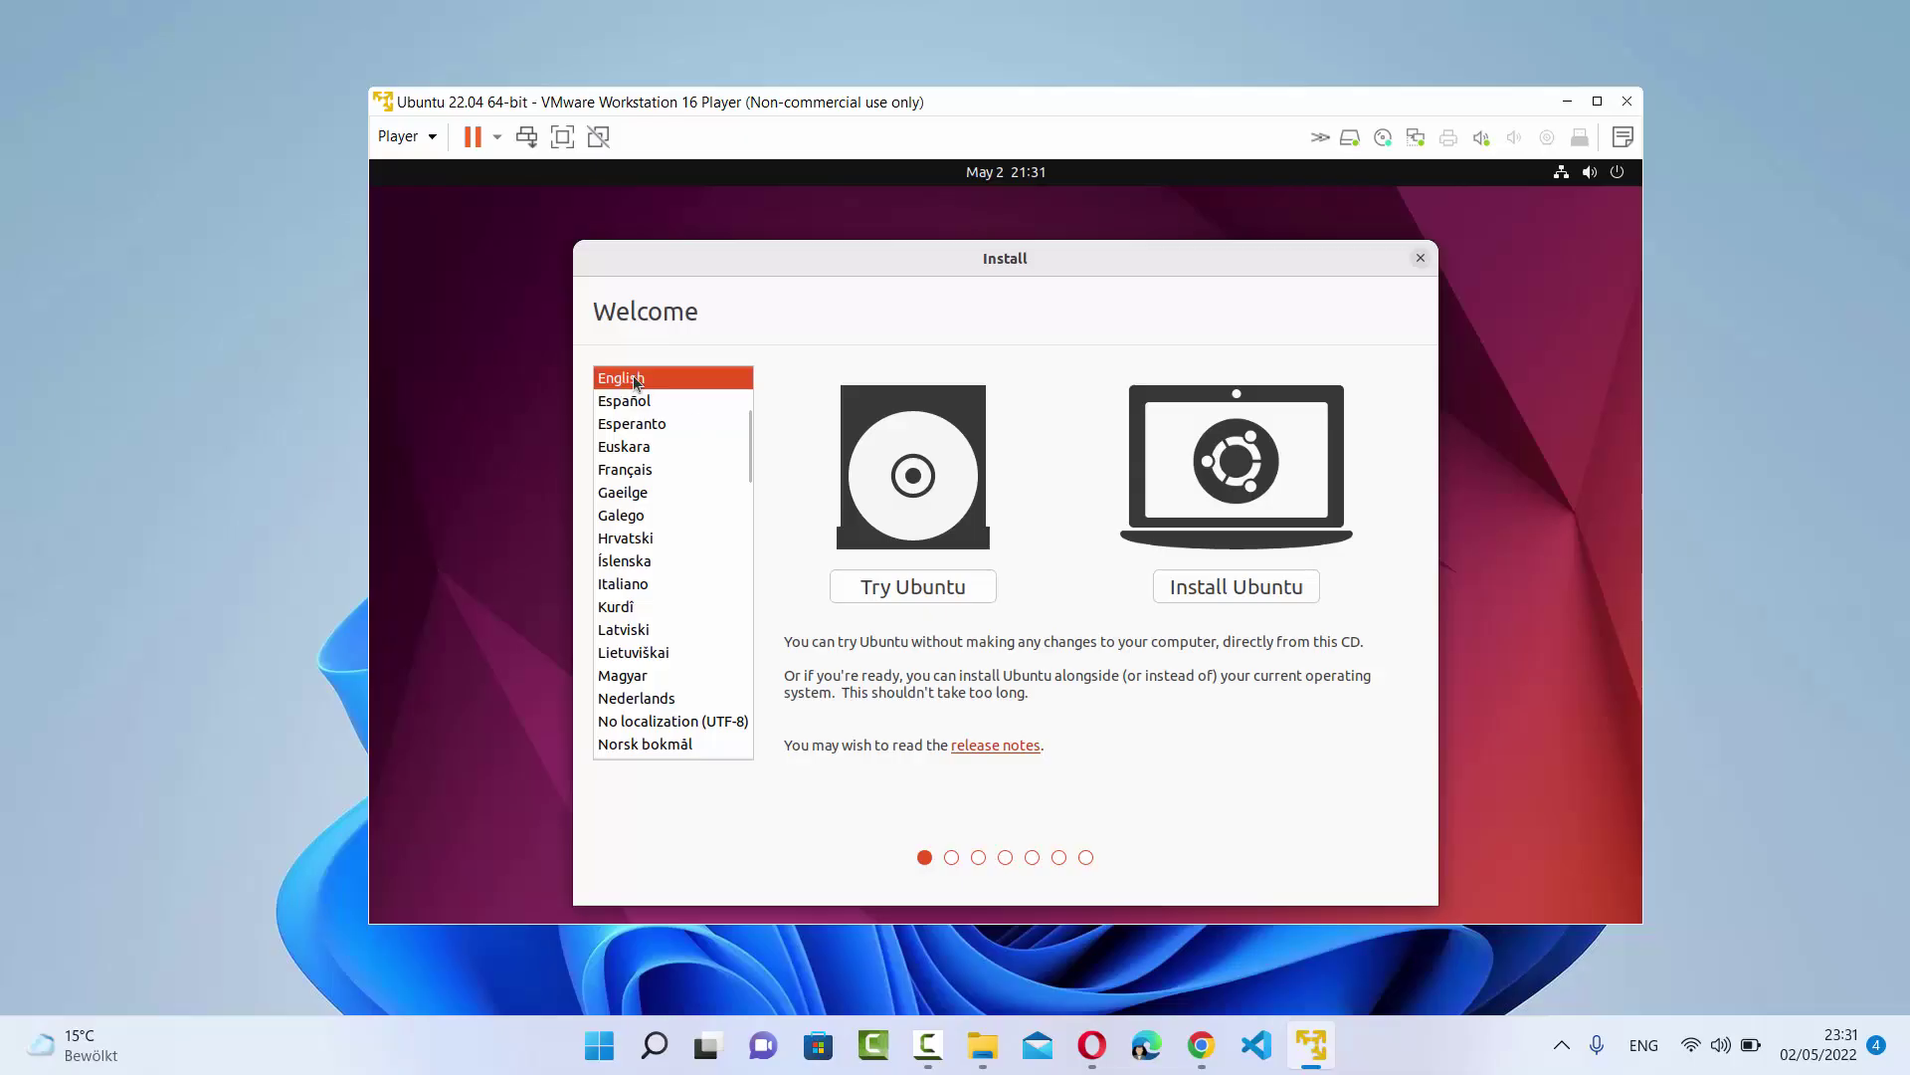
Choose Install Ubuntu and select the German keyboard layout
click(1204, 589)
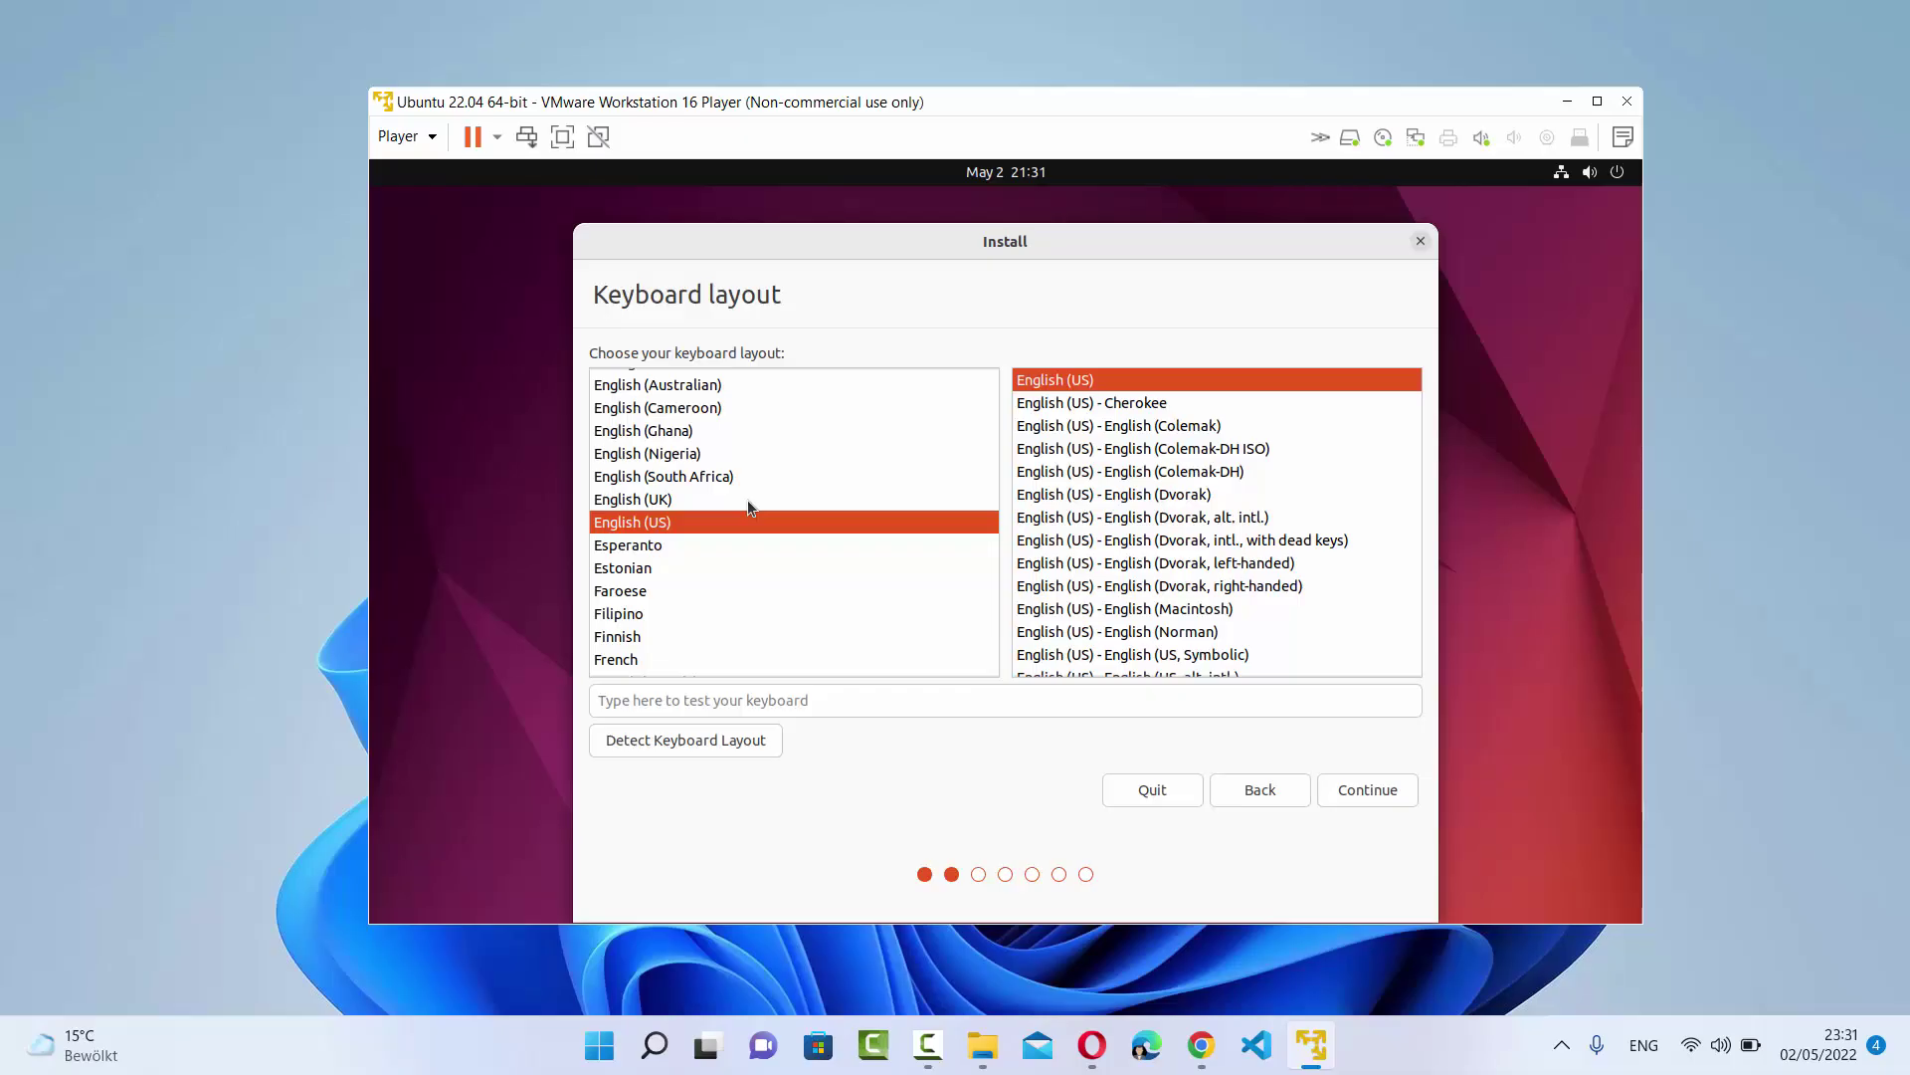
scroll(742, 499, down, 1)
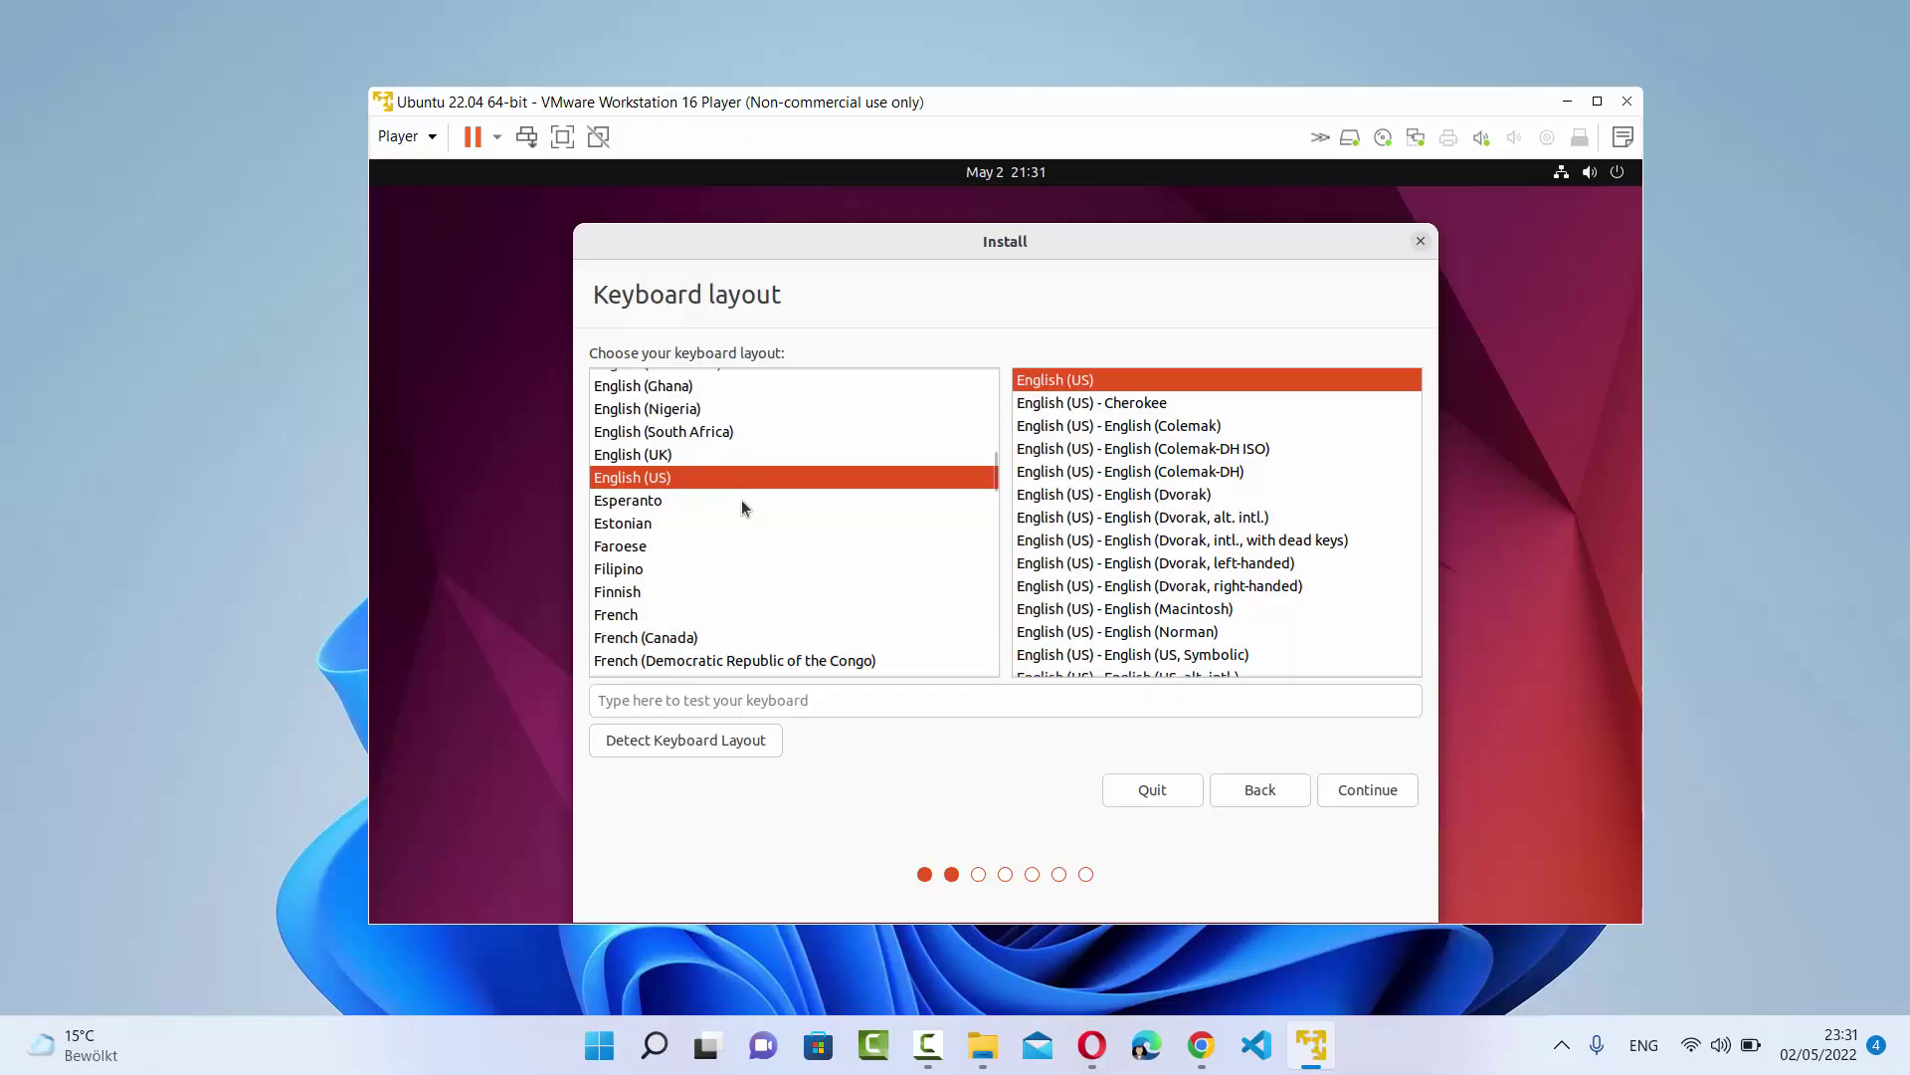
scroll(742, 507, down, 1)
scroll(697, 500, down, 2)
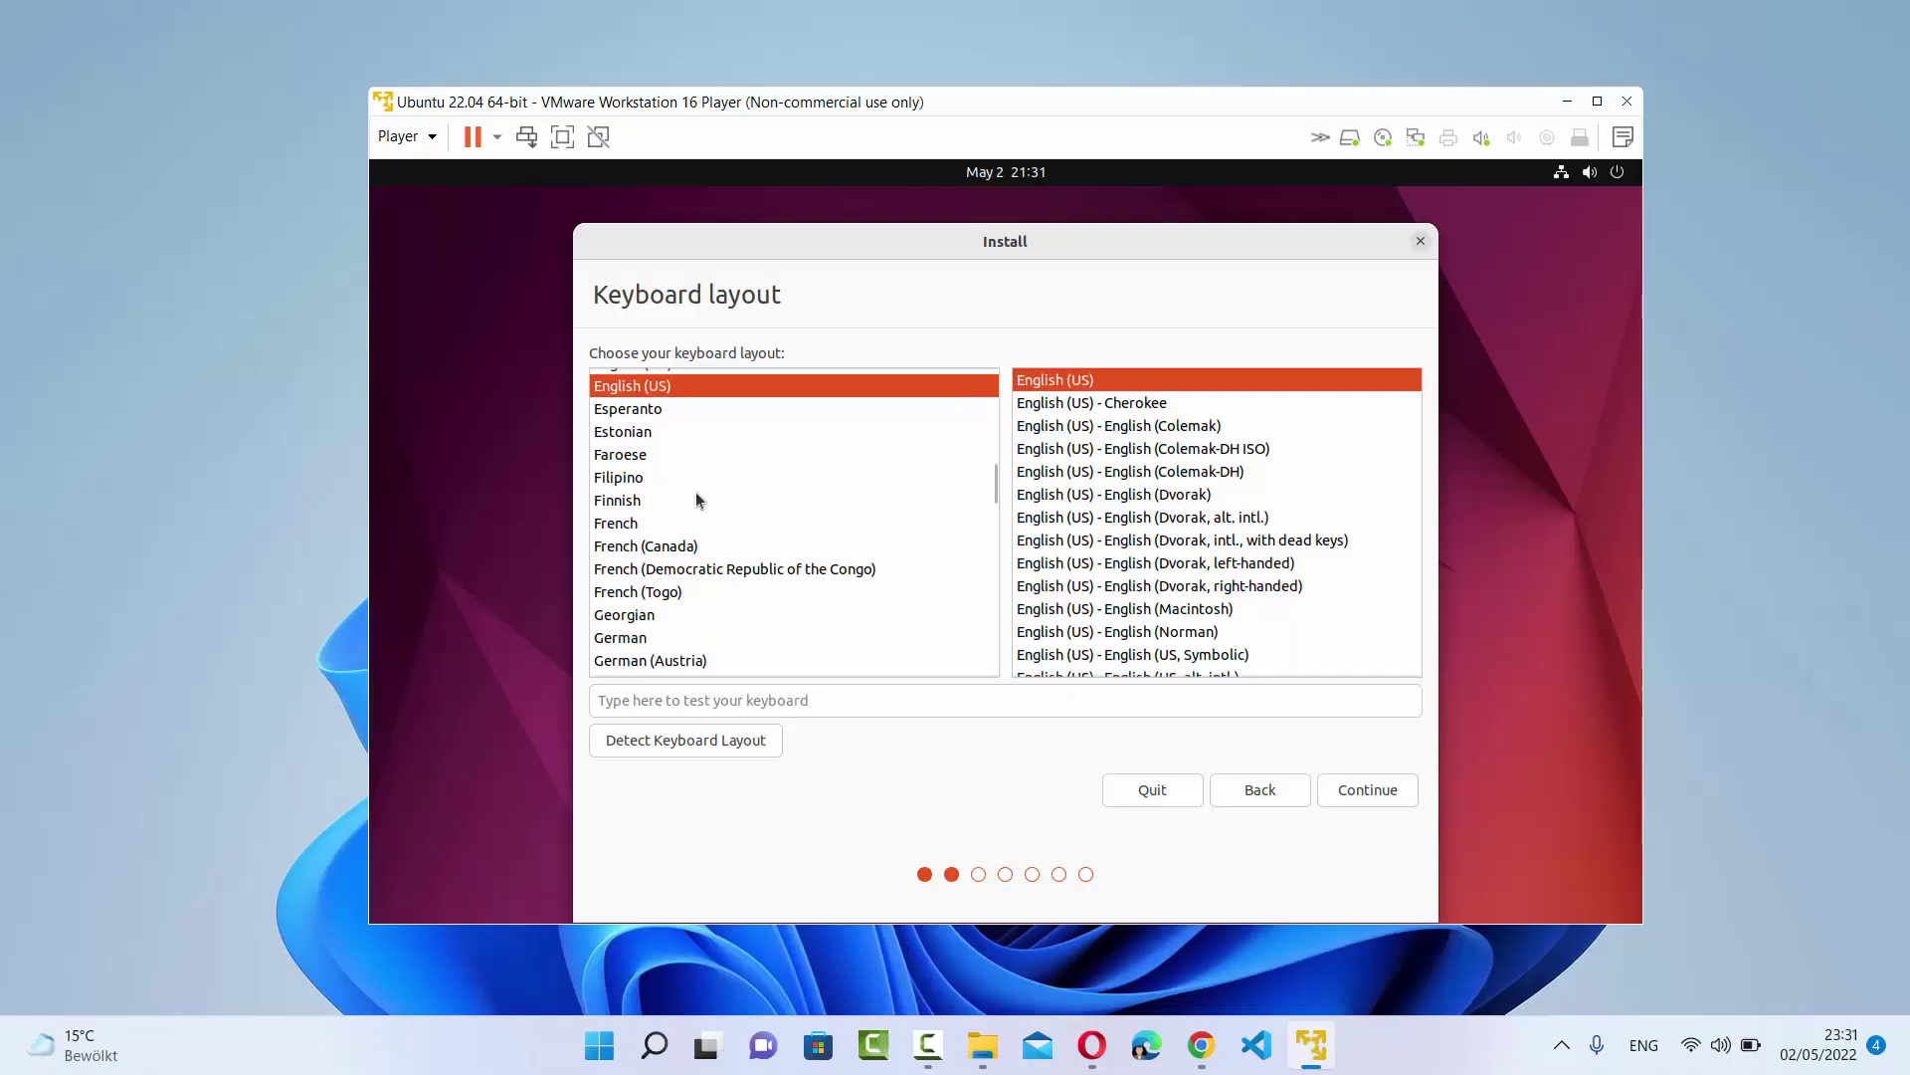
click(612, 592)
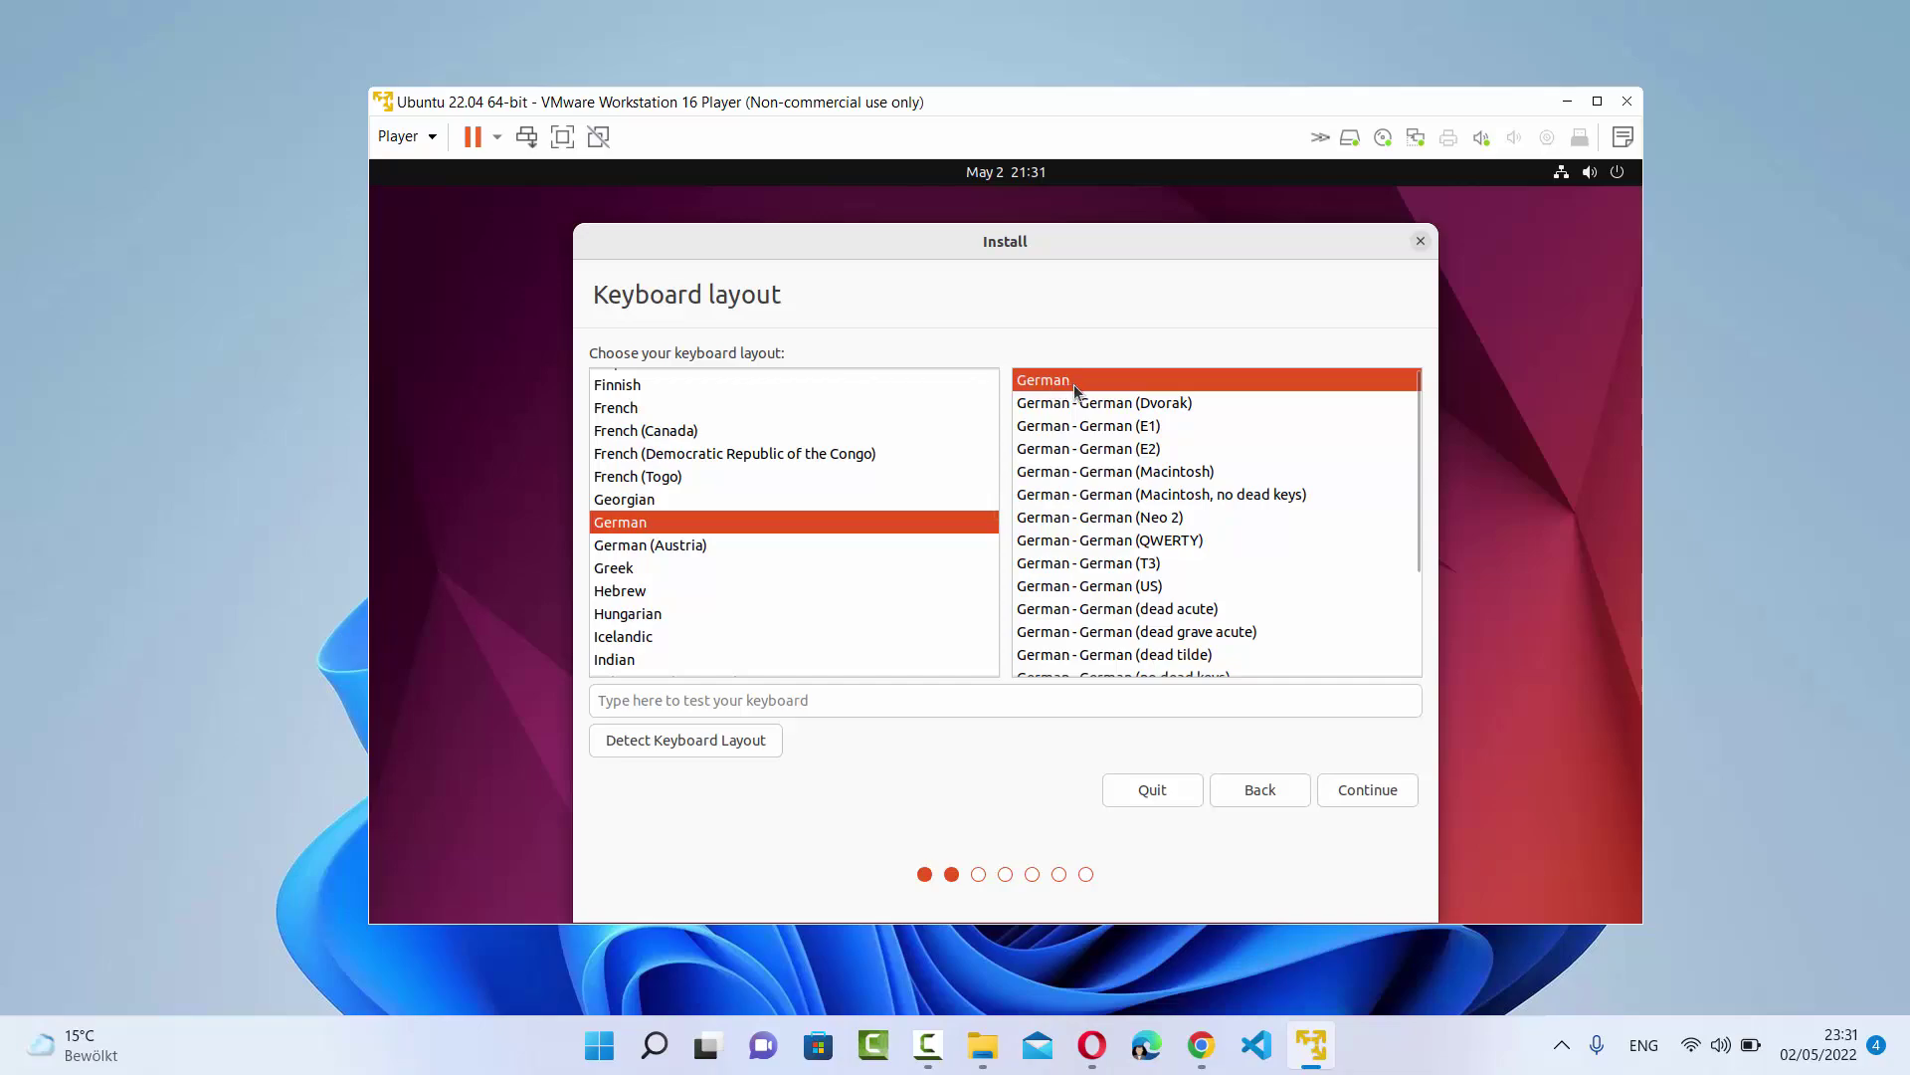
click(1357, 791)
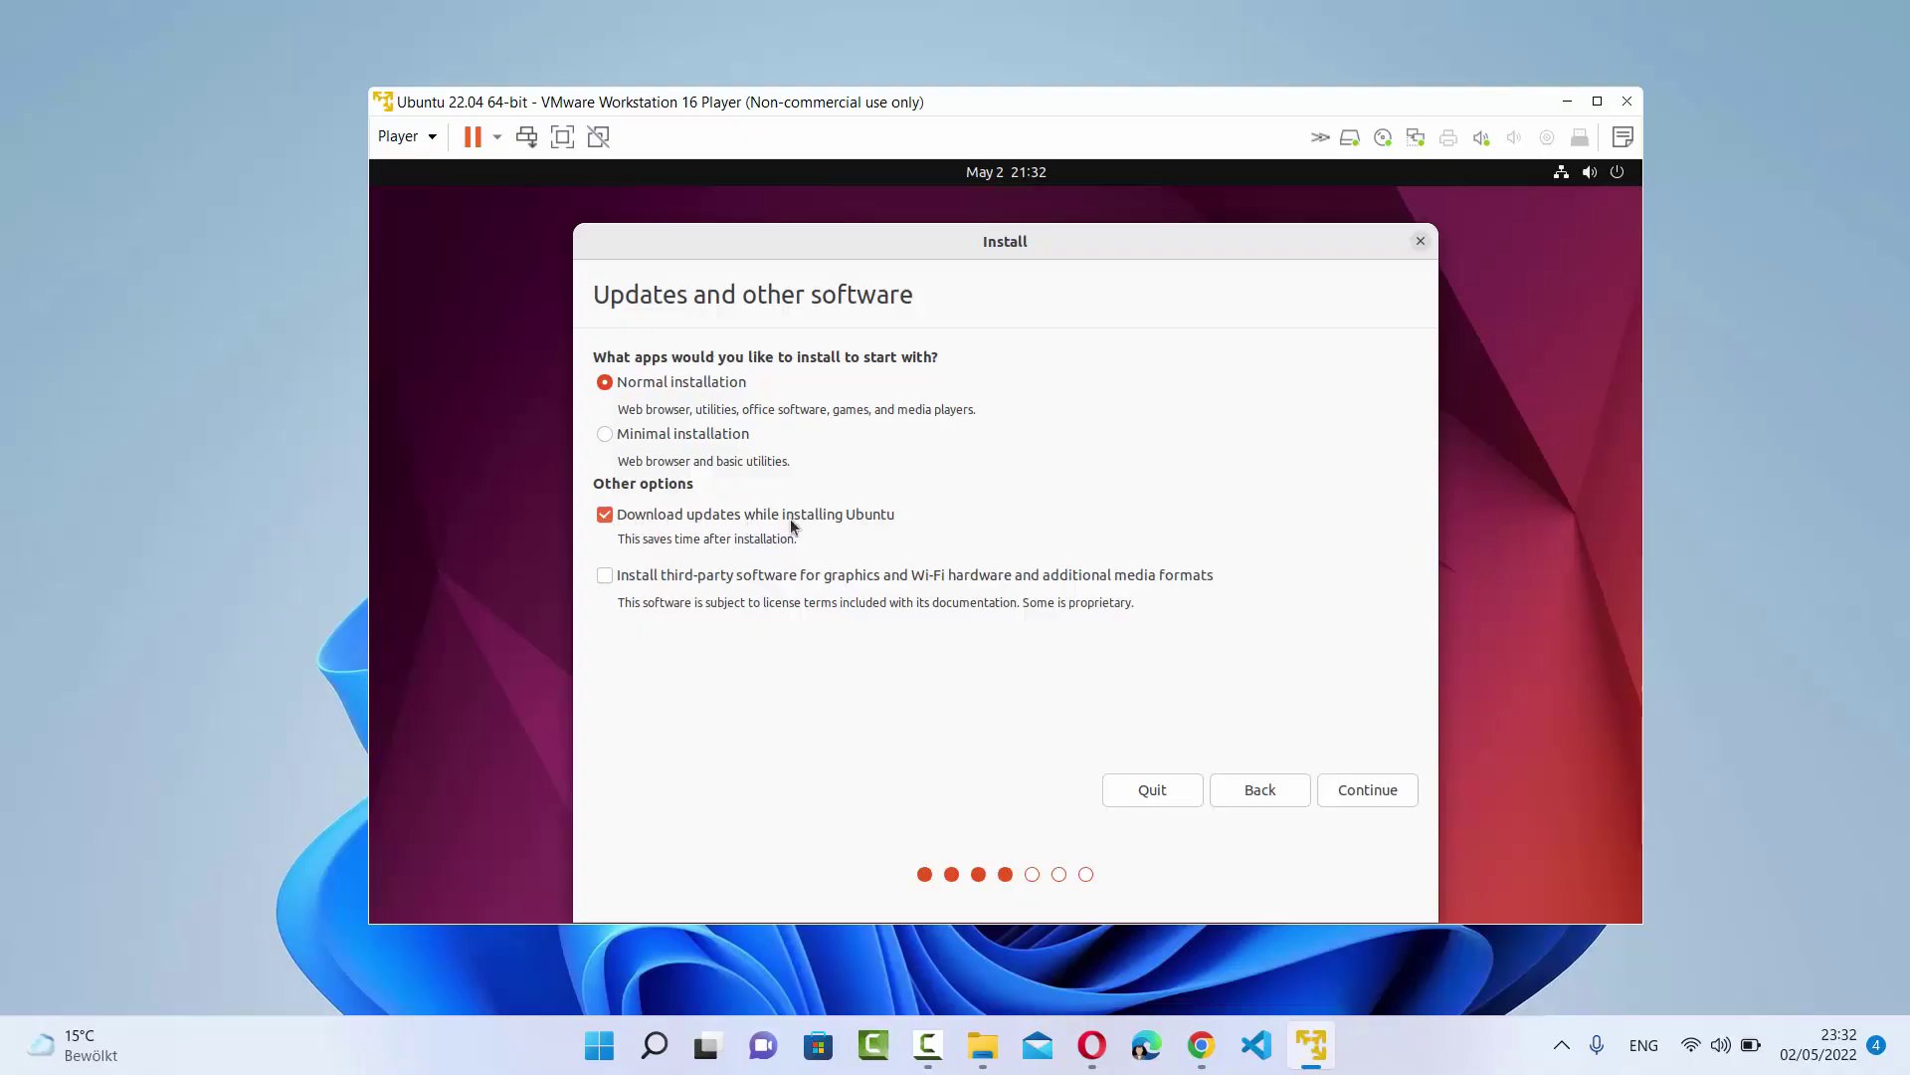
Enable installing third-party software for graphics, Wi-Fi and media formats
click(615, 580)
click(1351, 793)
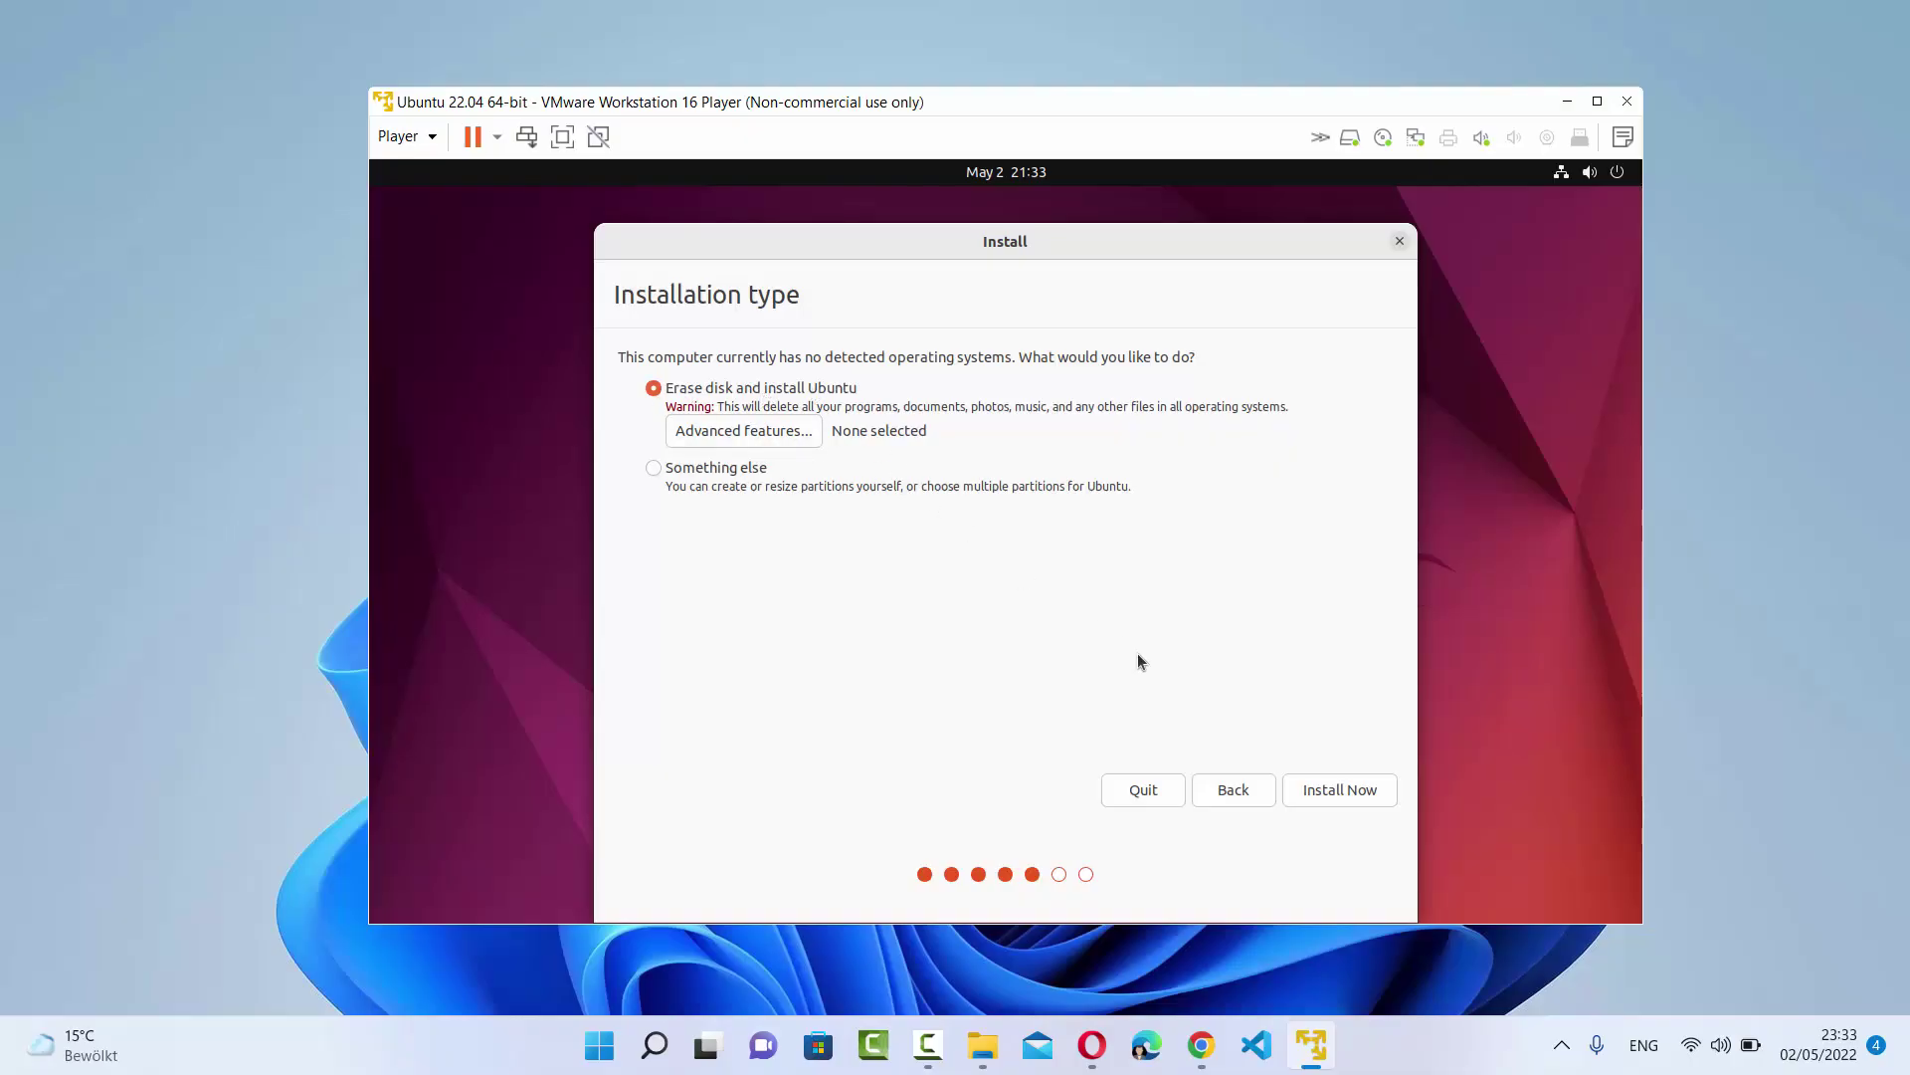
Install Now with Erase disk and confirm writing the partition changes to disk
click(1327, 791)
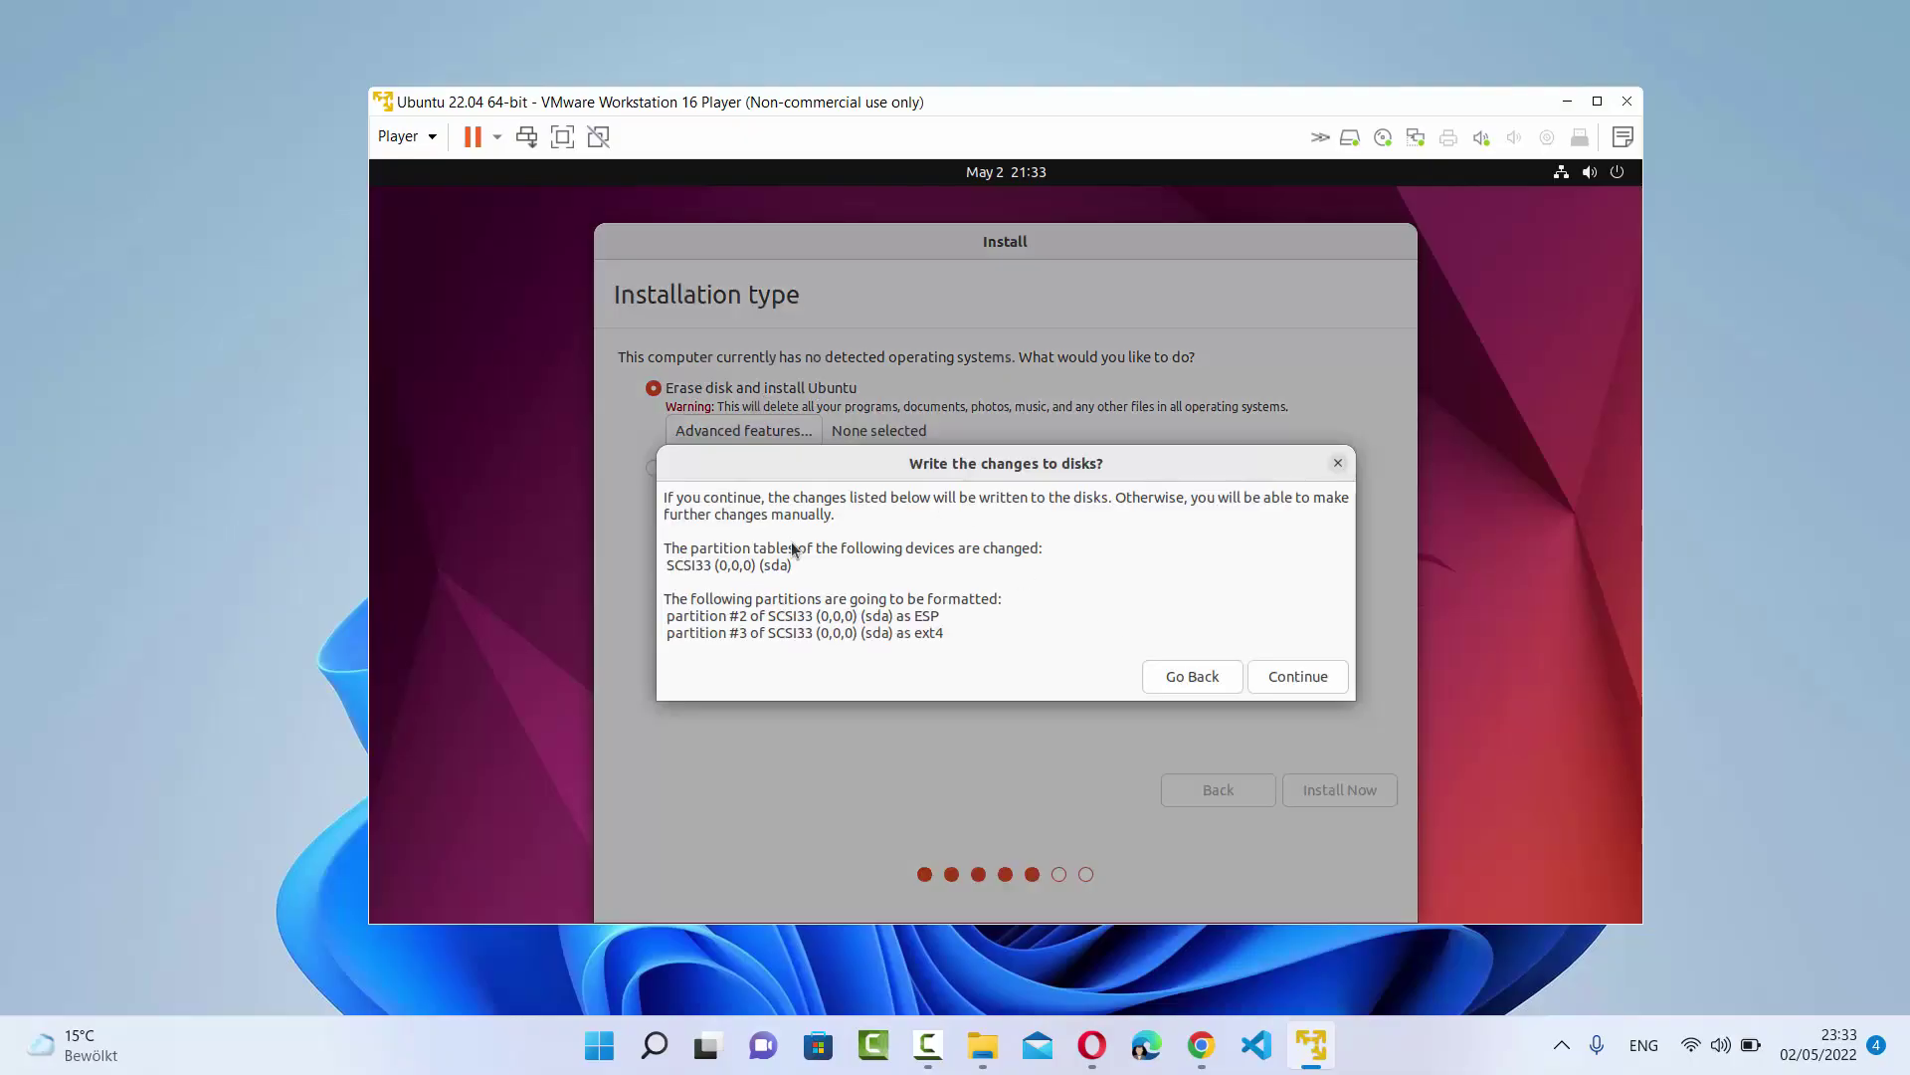
click(1285, 681)
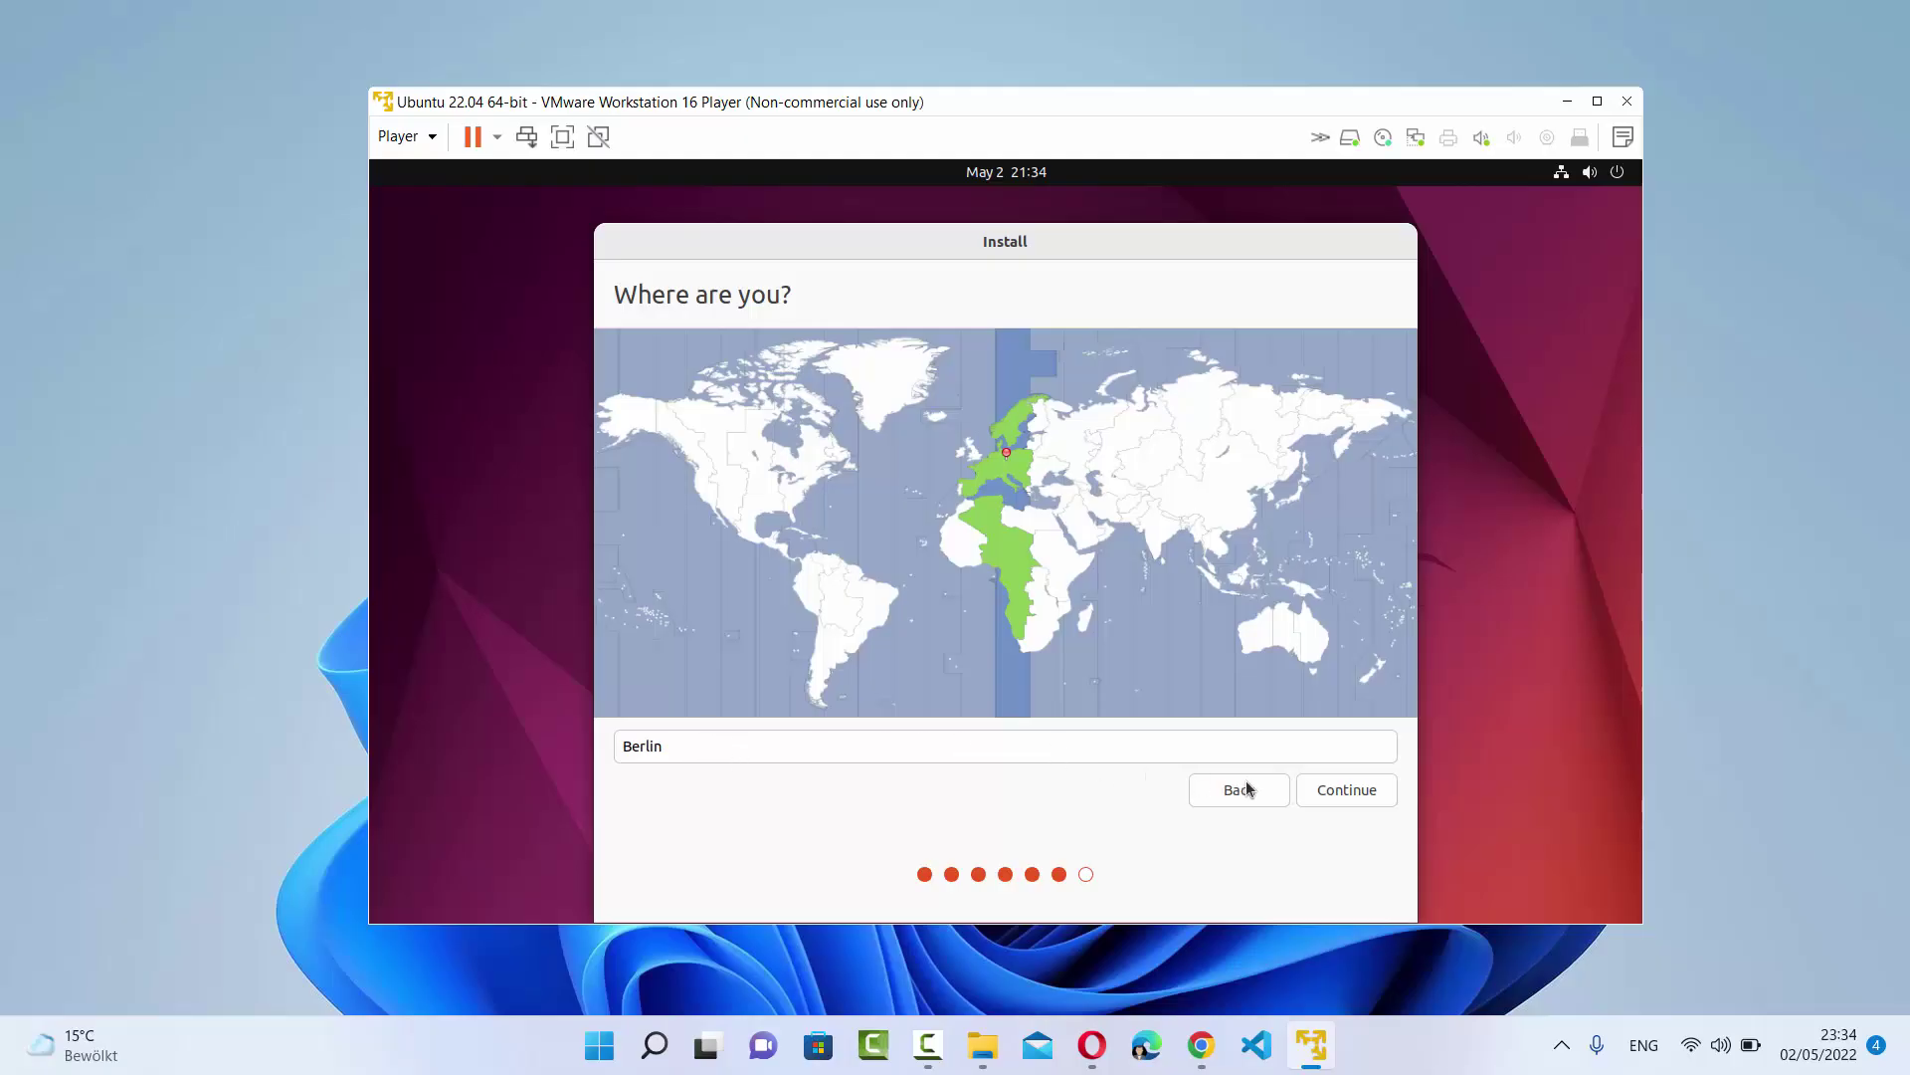
Keep the Berlin time zone, enter the user's name, and trim the computer name to match the username
click(1334, 791)
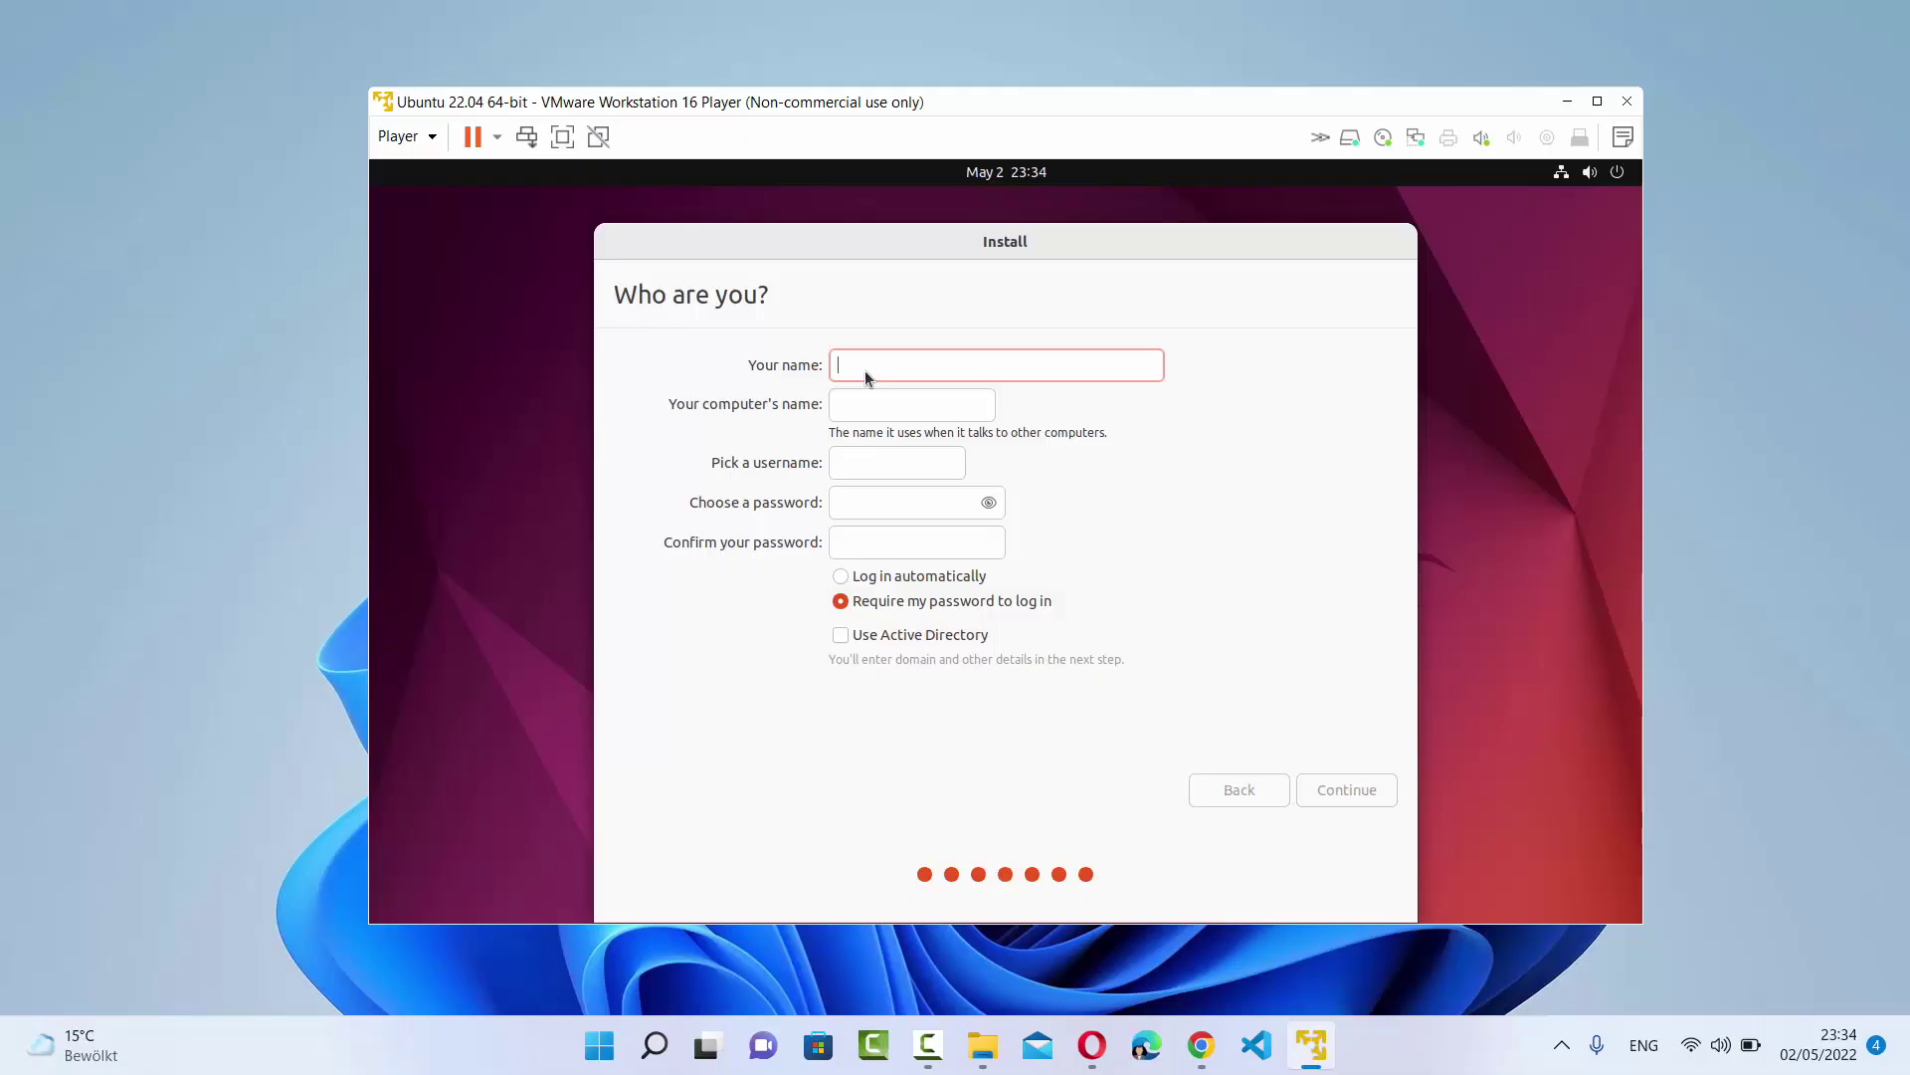
text(code)
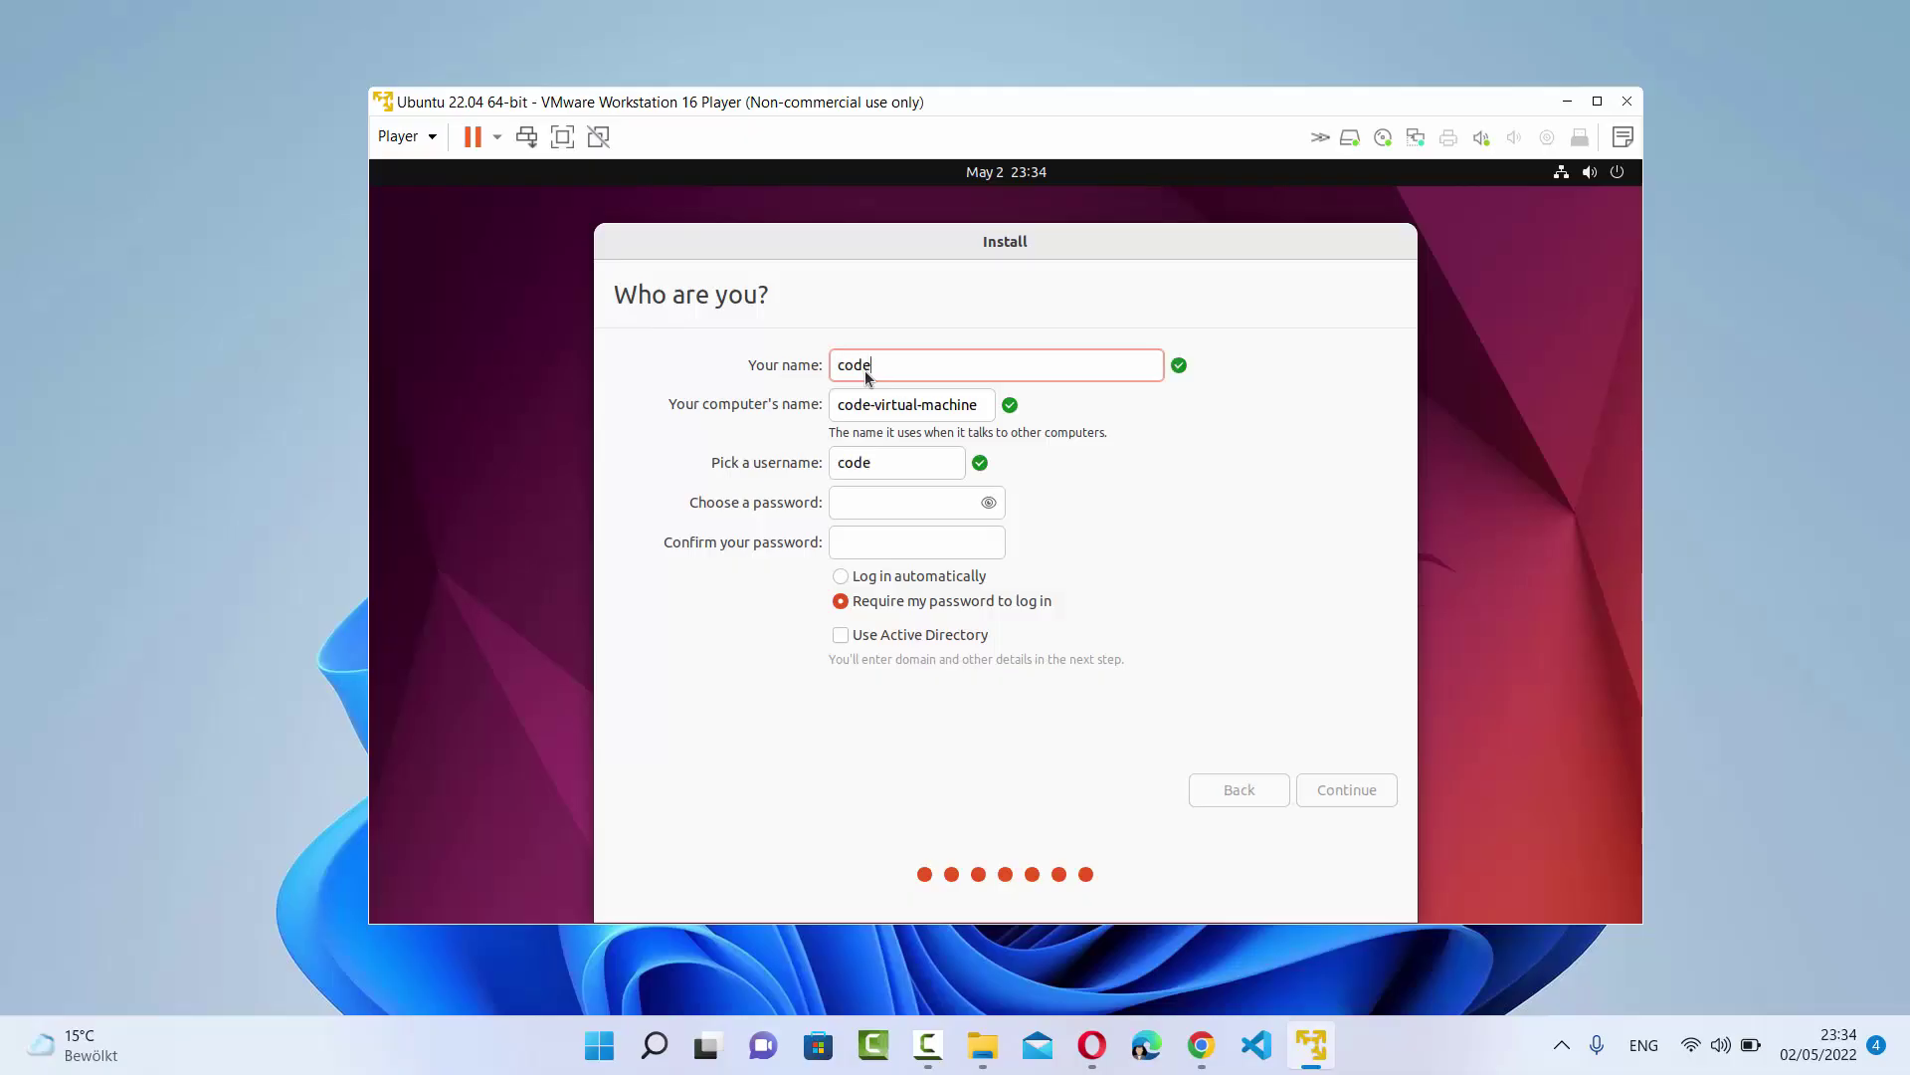
text(bind)
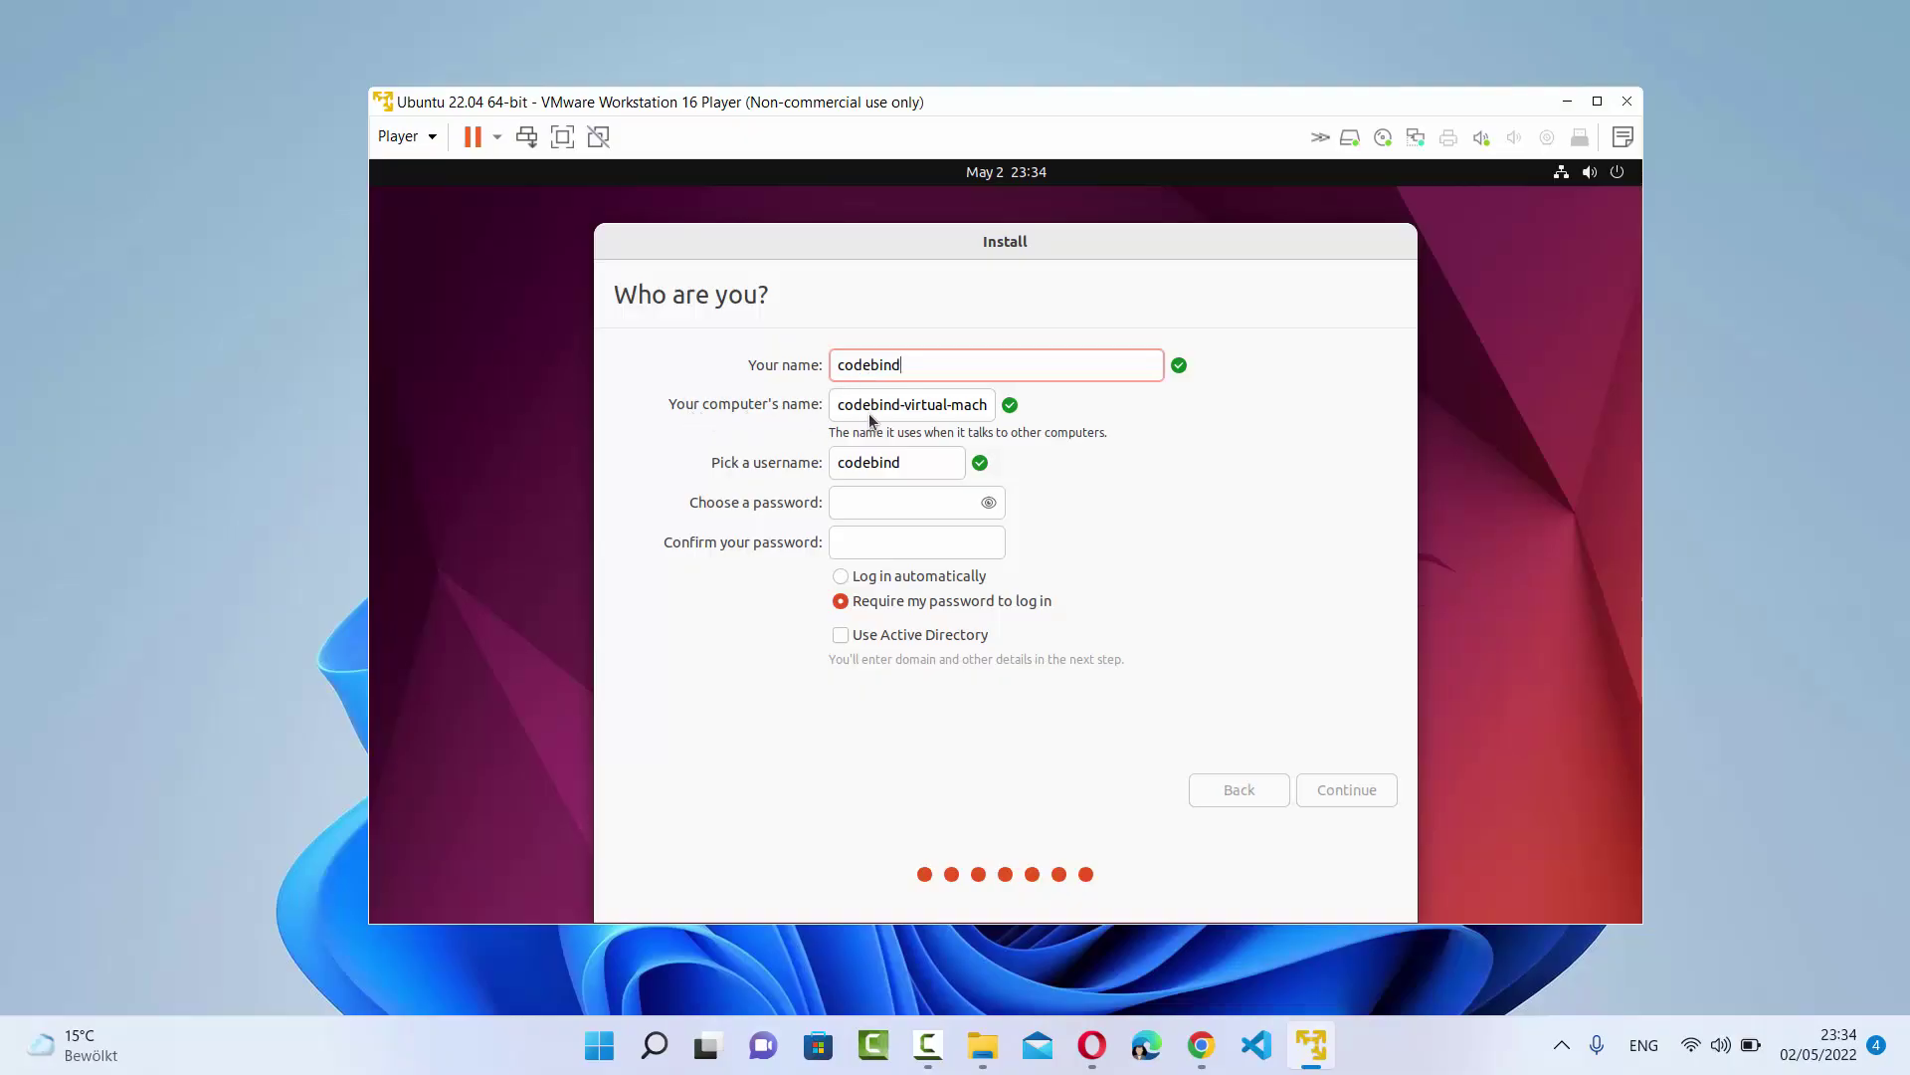
double_click(925, 405)
drag(971, 405, 1017, 414)
key(BackSpace)
key(BackSpace)
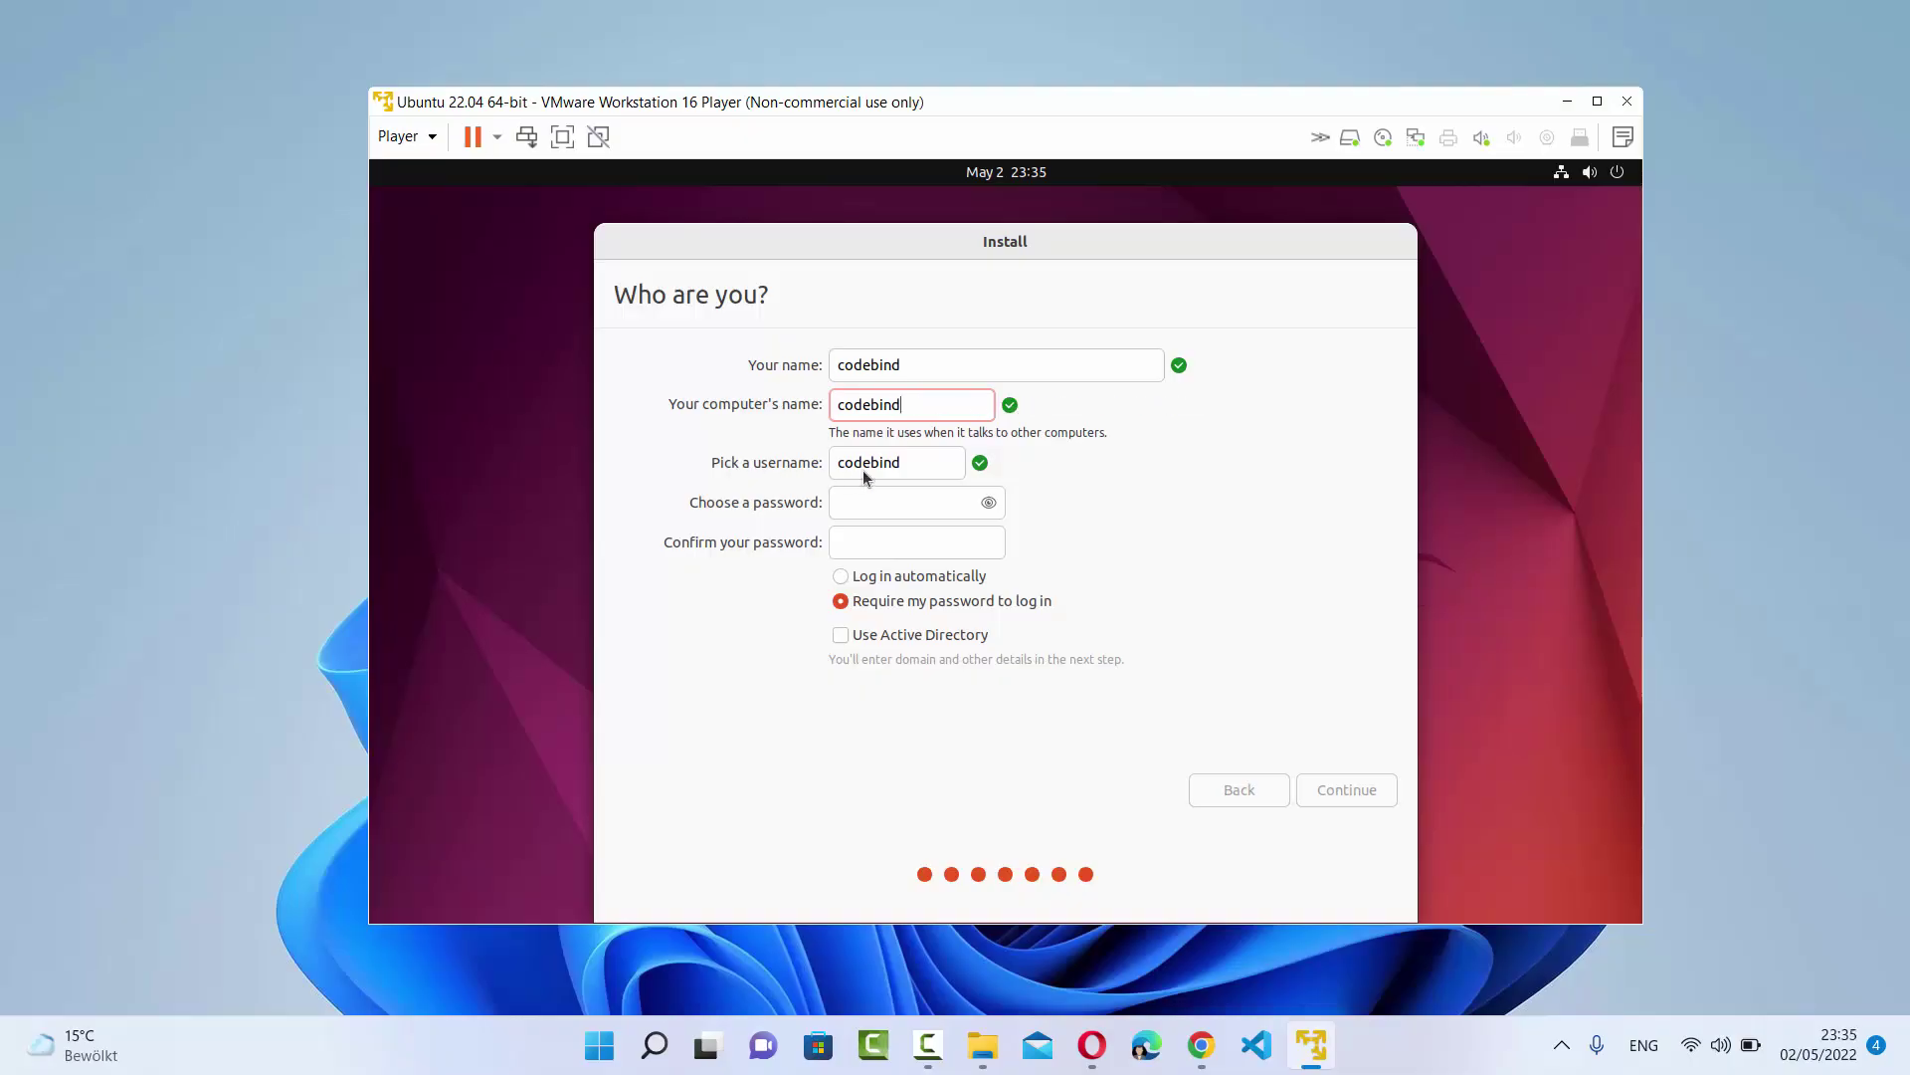
Enter and confirm the account password, then start the installation
click(891, 506)
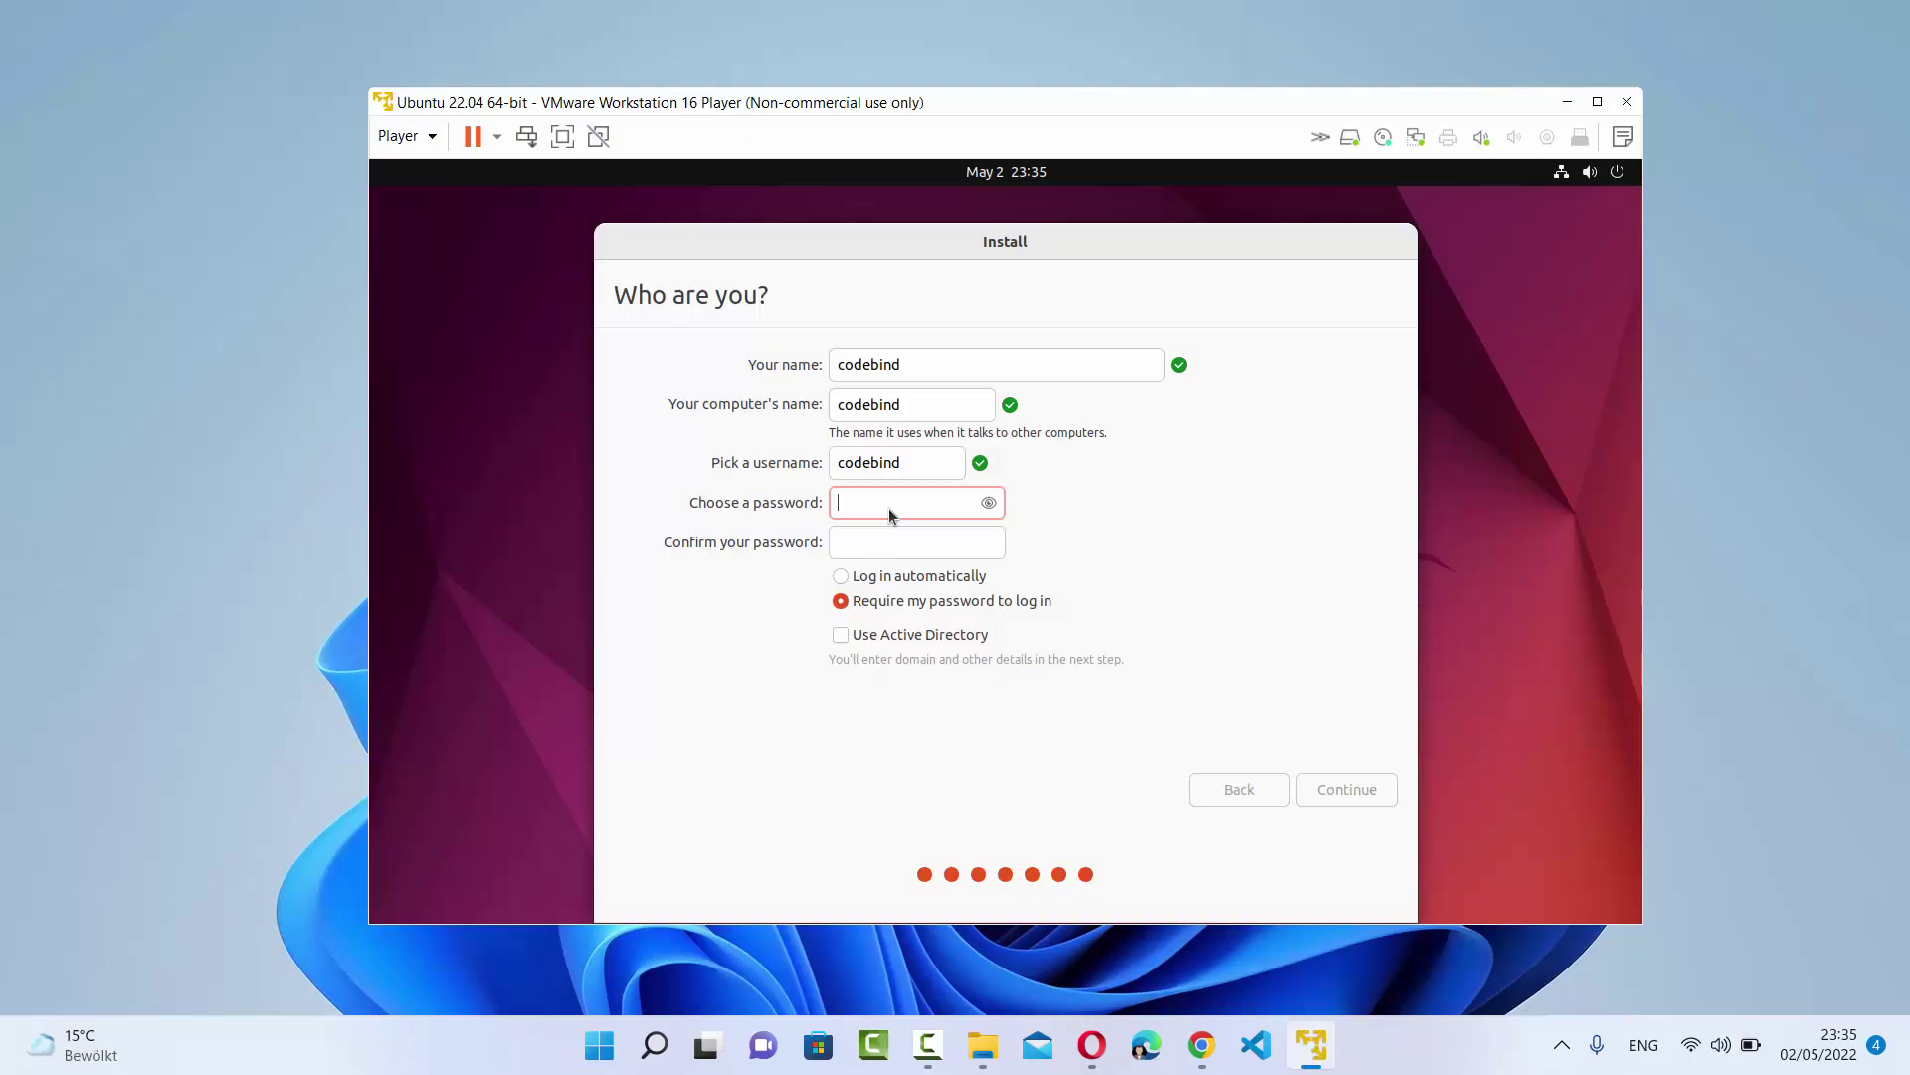
key(Tab)
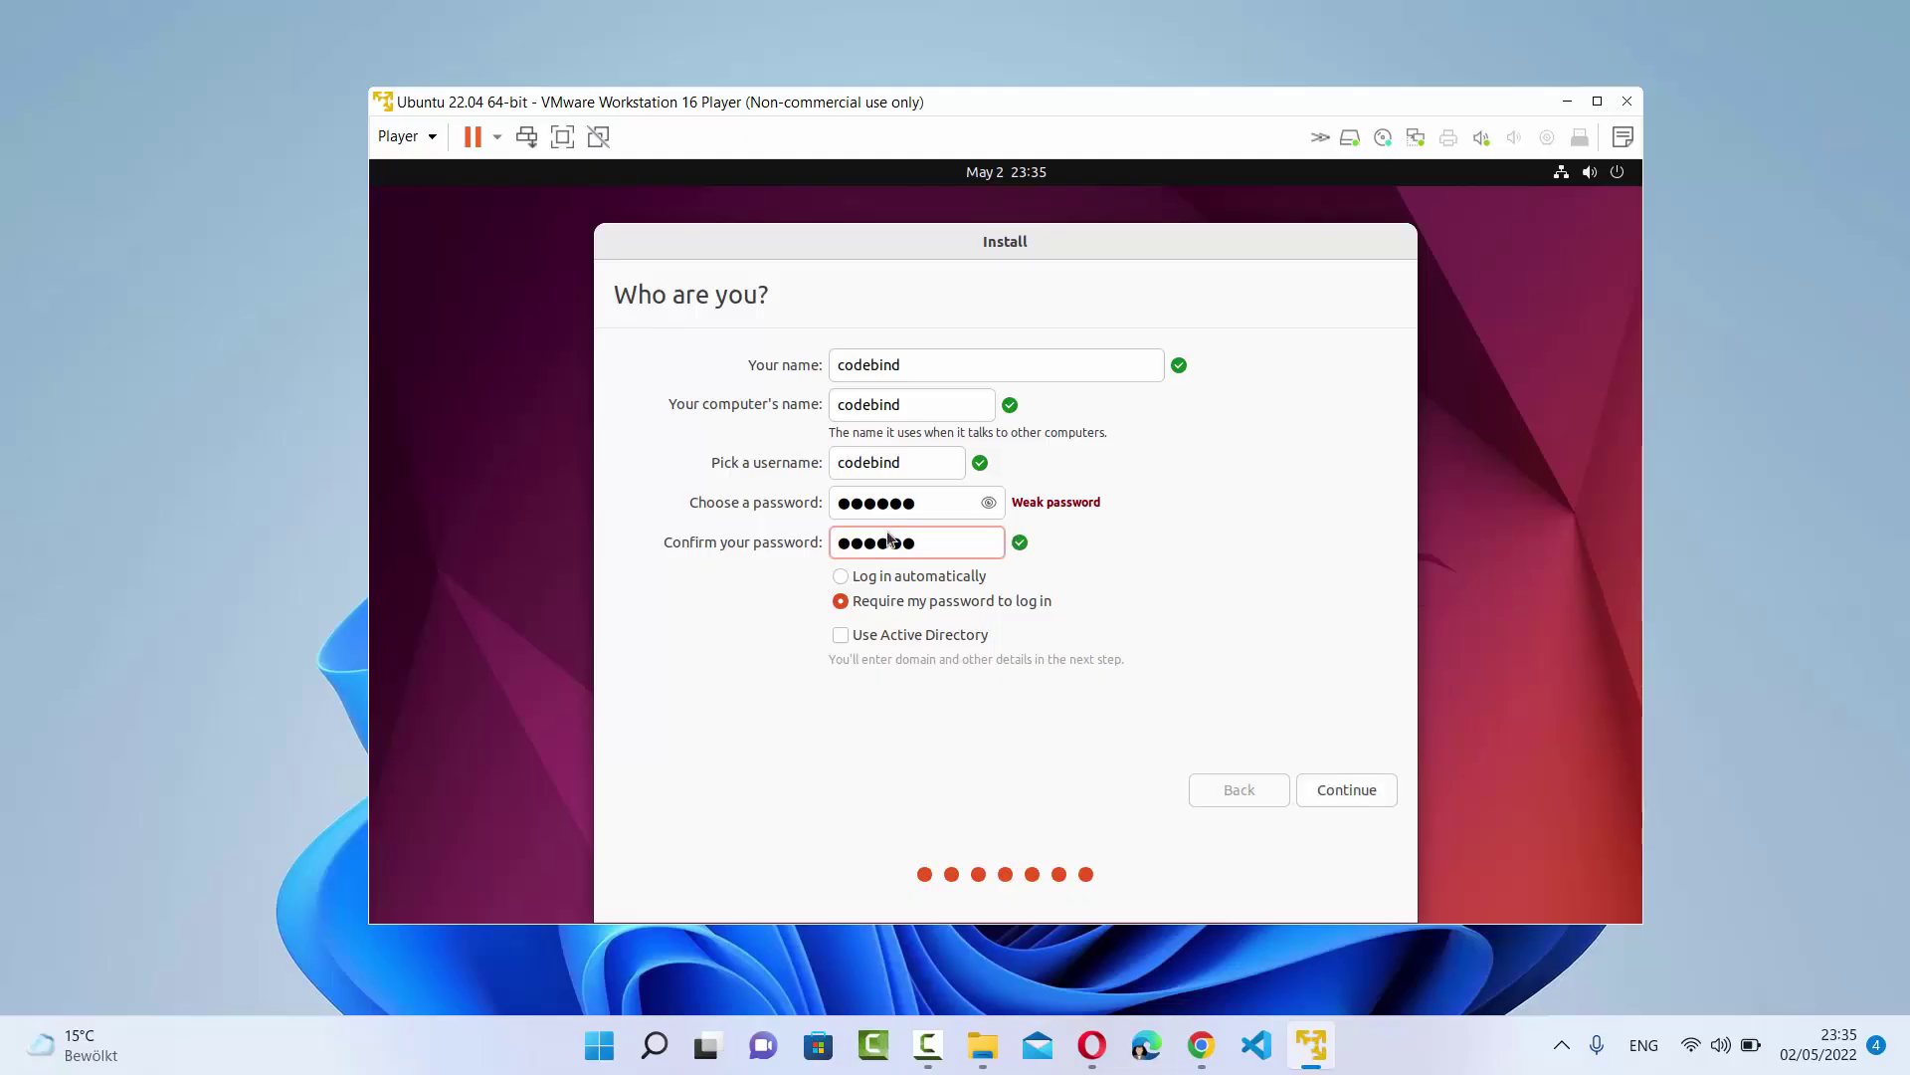
click(1339, 790)
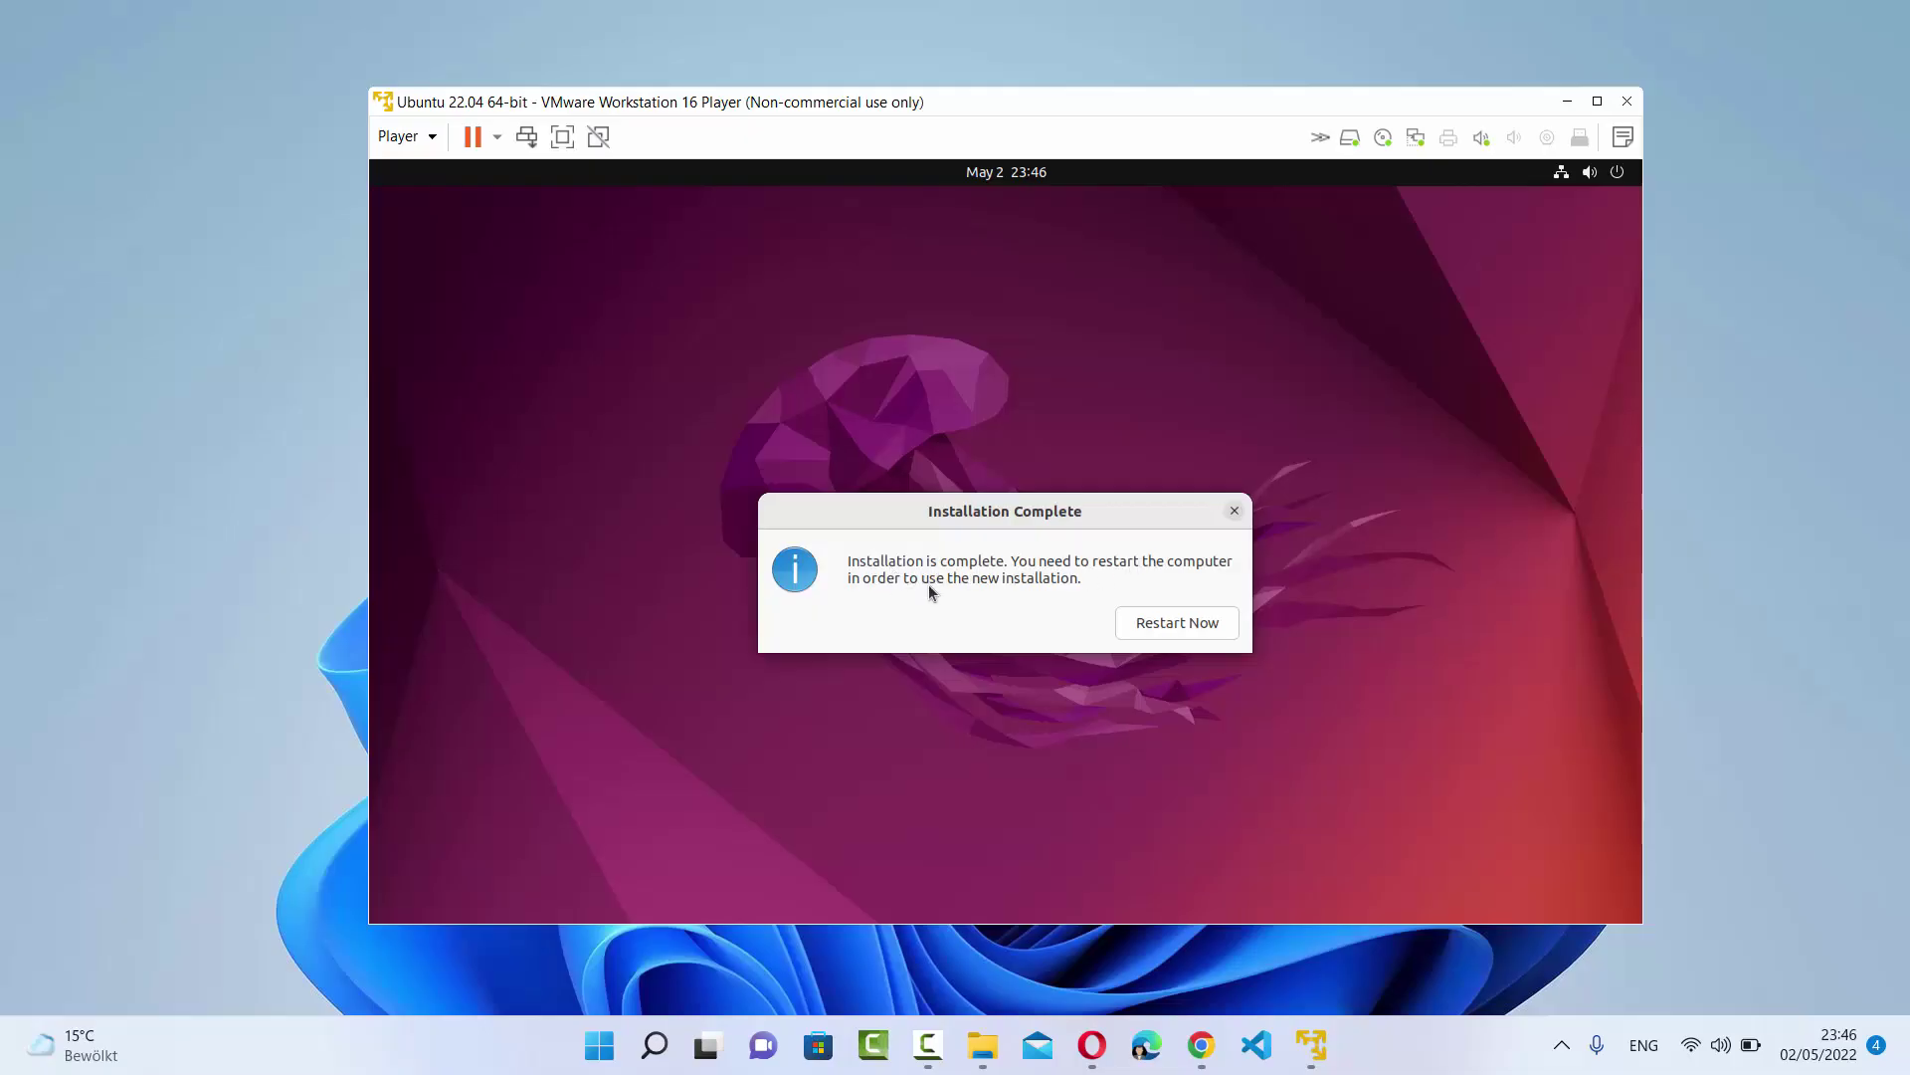
Restart the VM from the Installation Complete dialog
click(1045, 613)
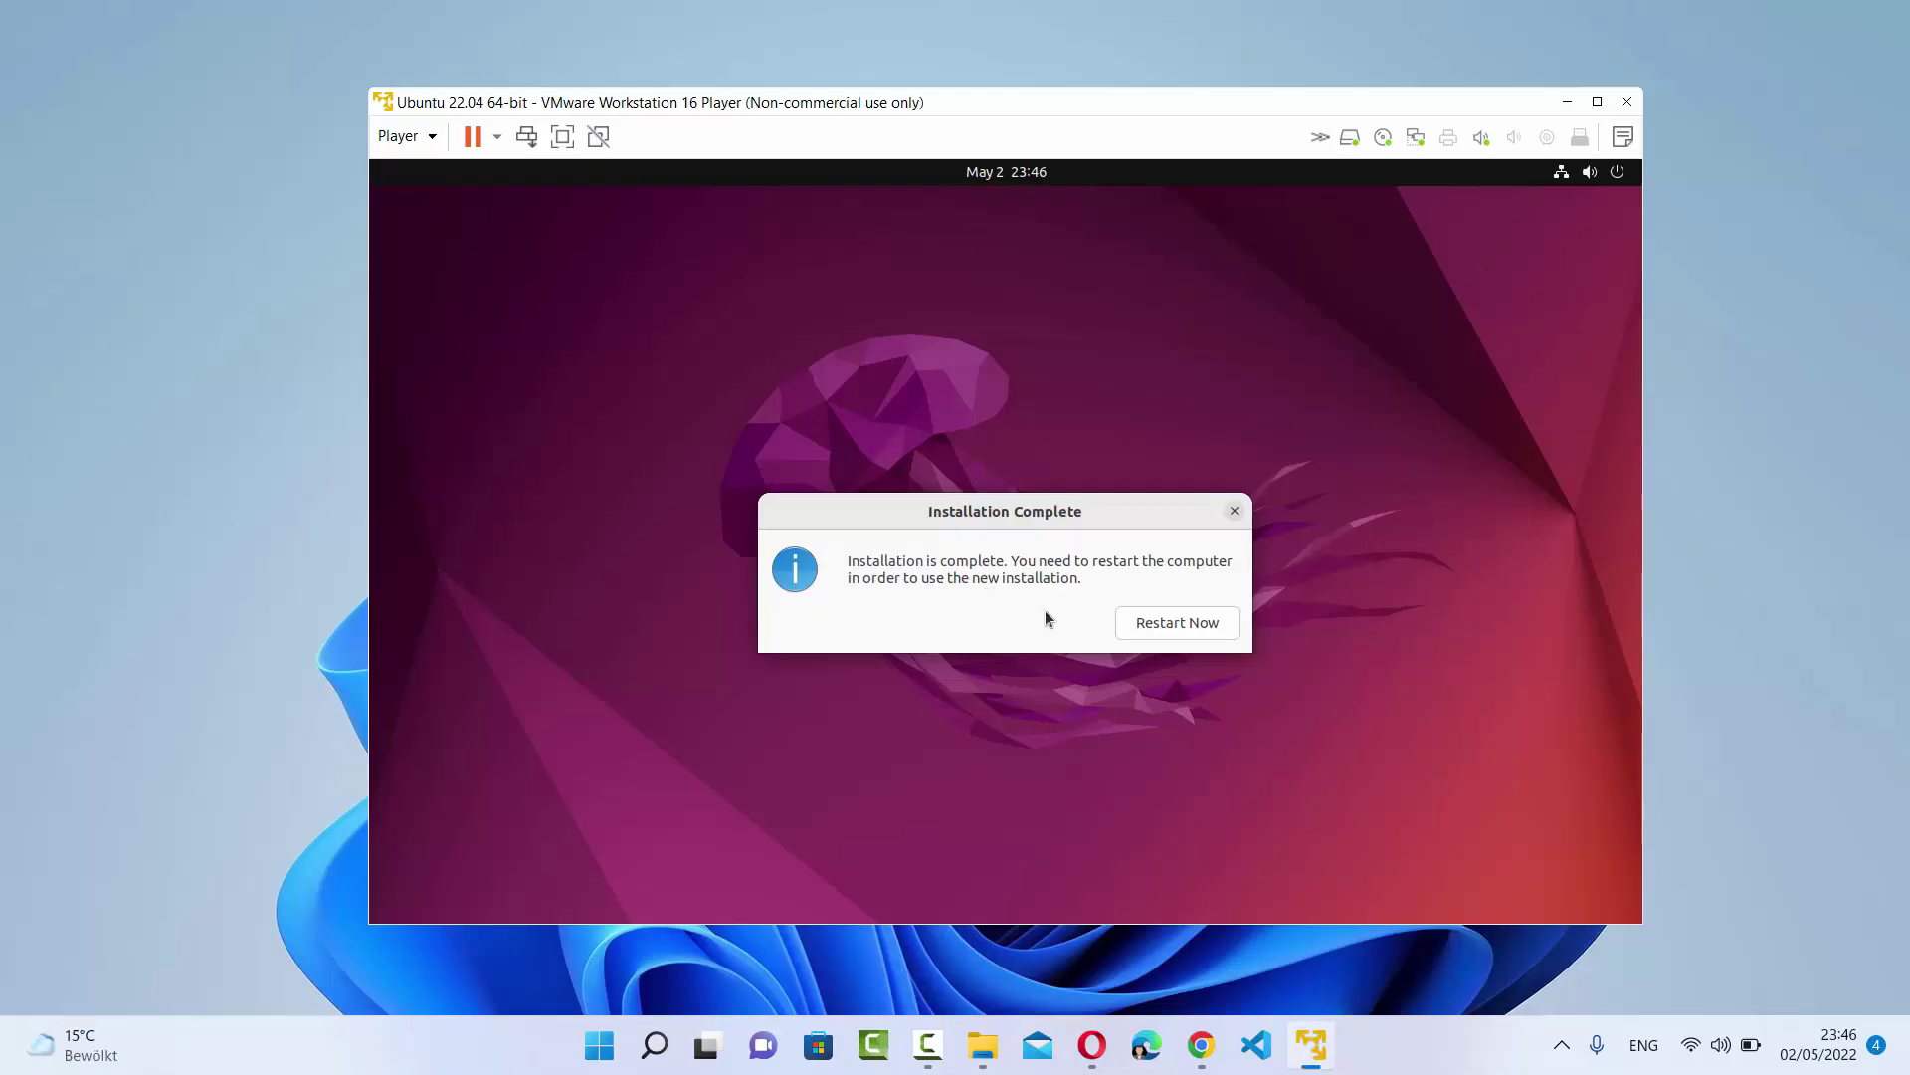
click(1164, 627)
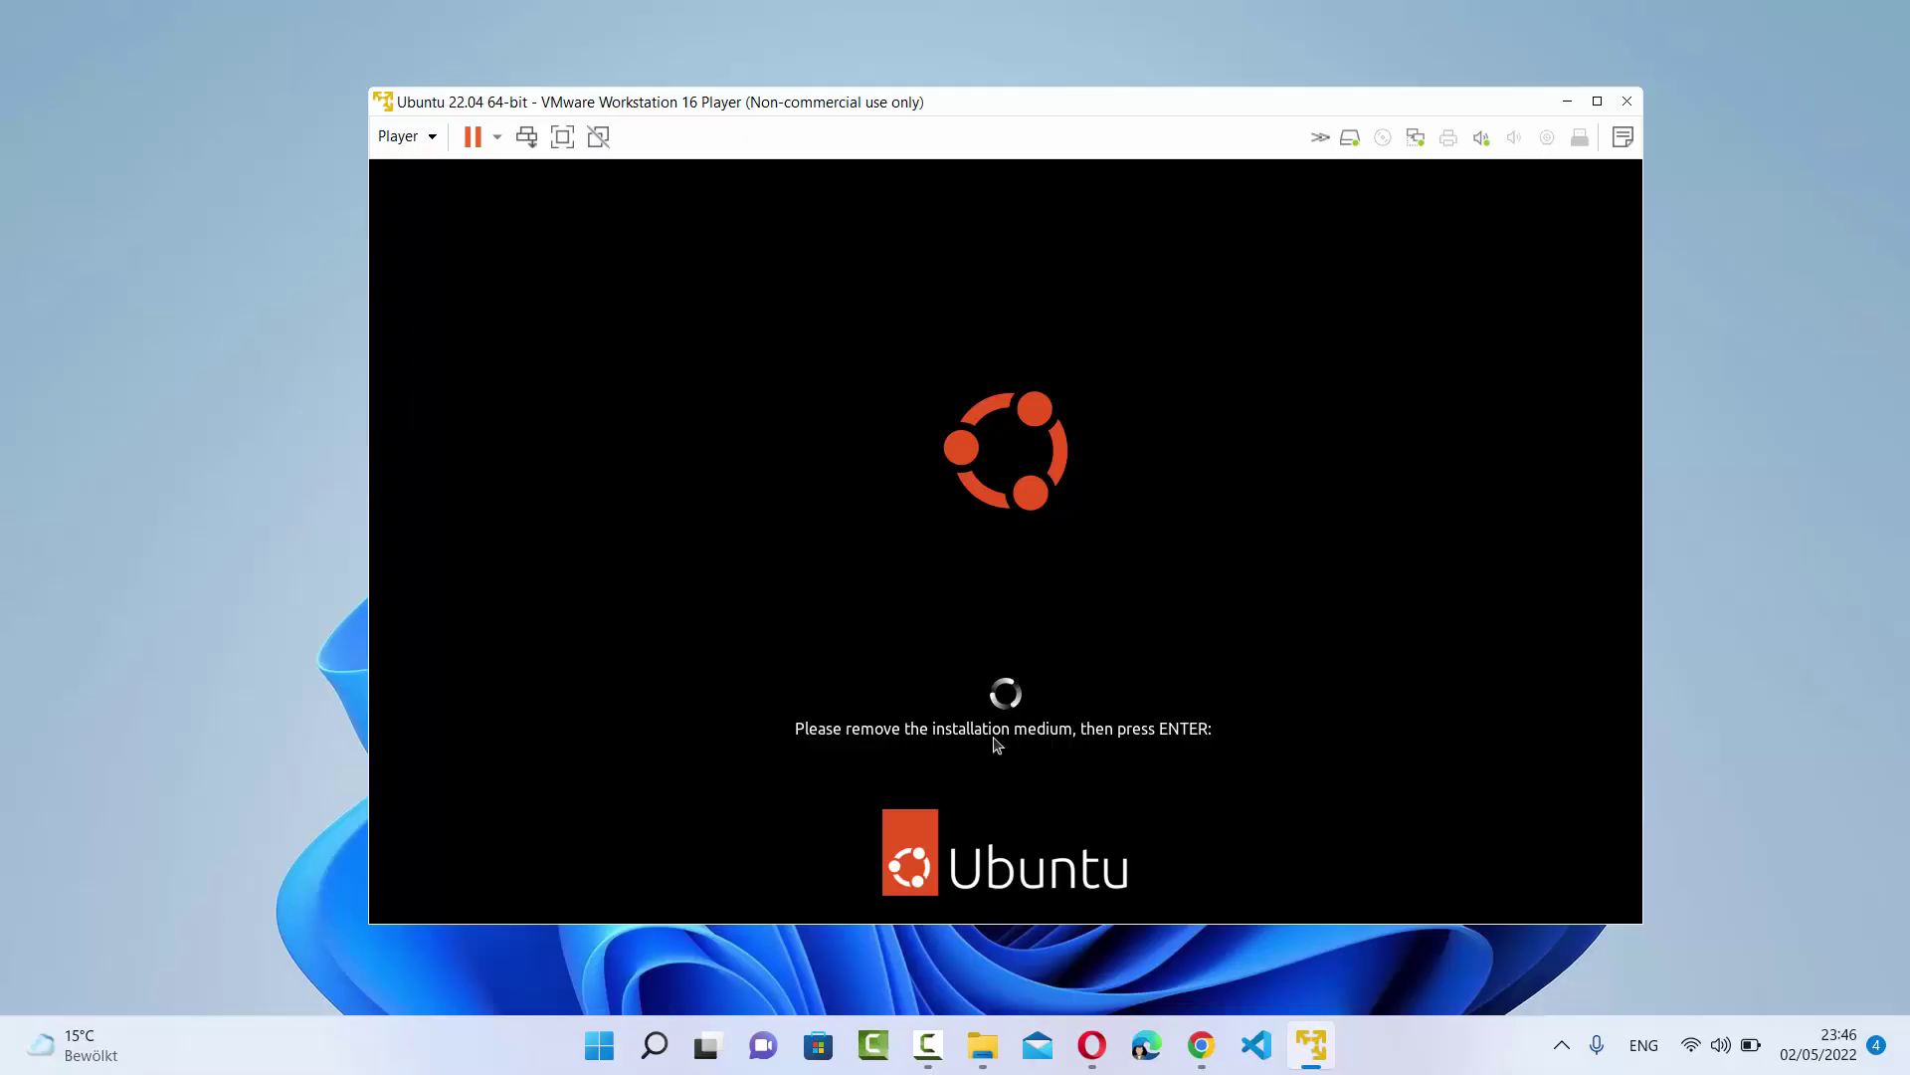
Continue past the remove-medium prompt and log in to the user account with its password
key(Return)
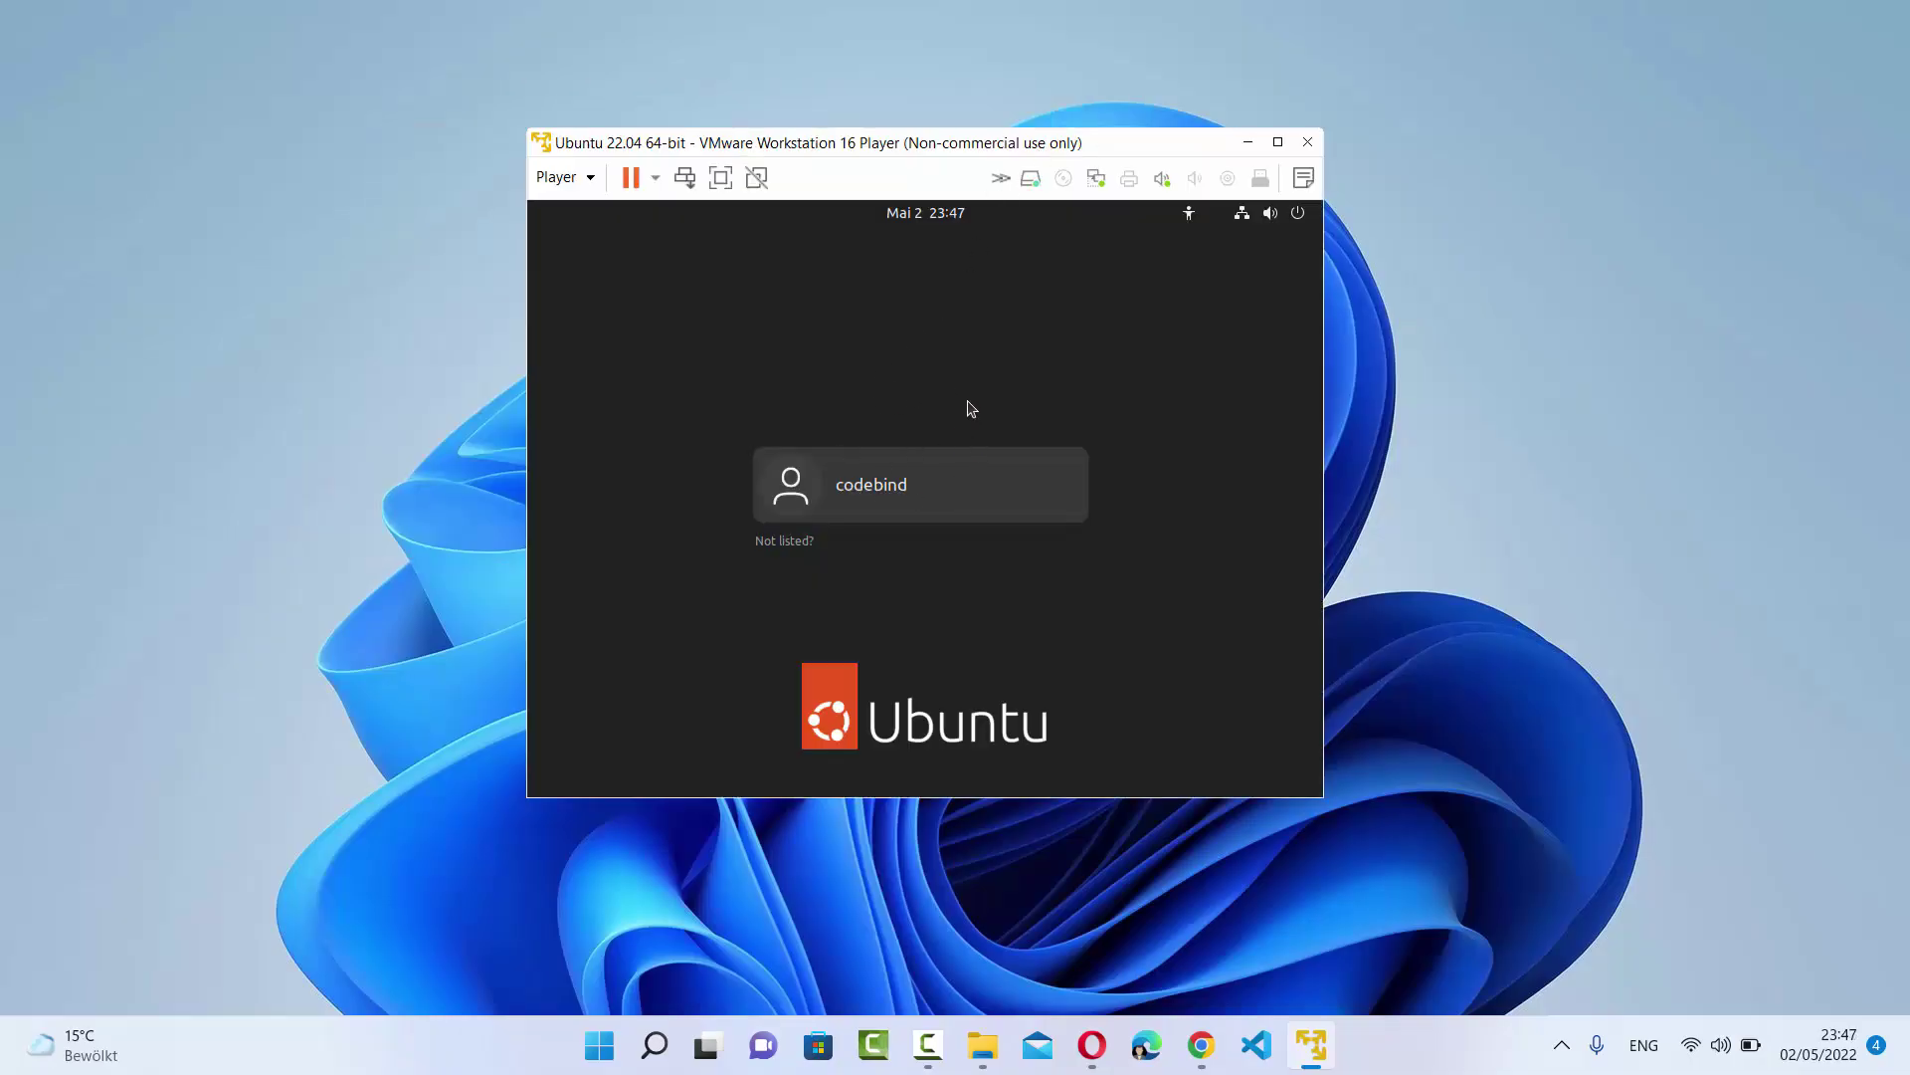
click(858, 495)
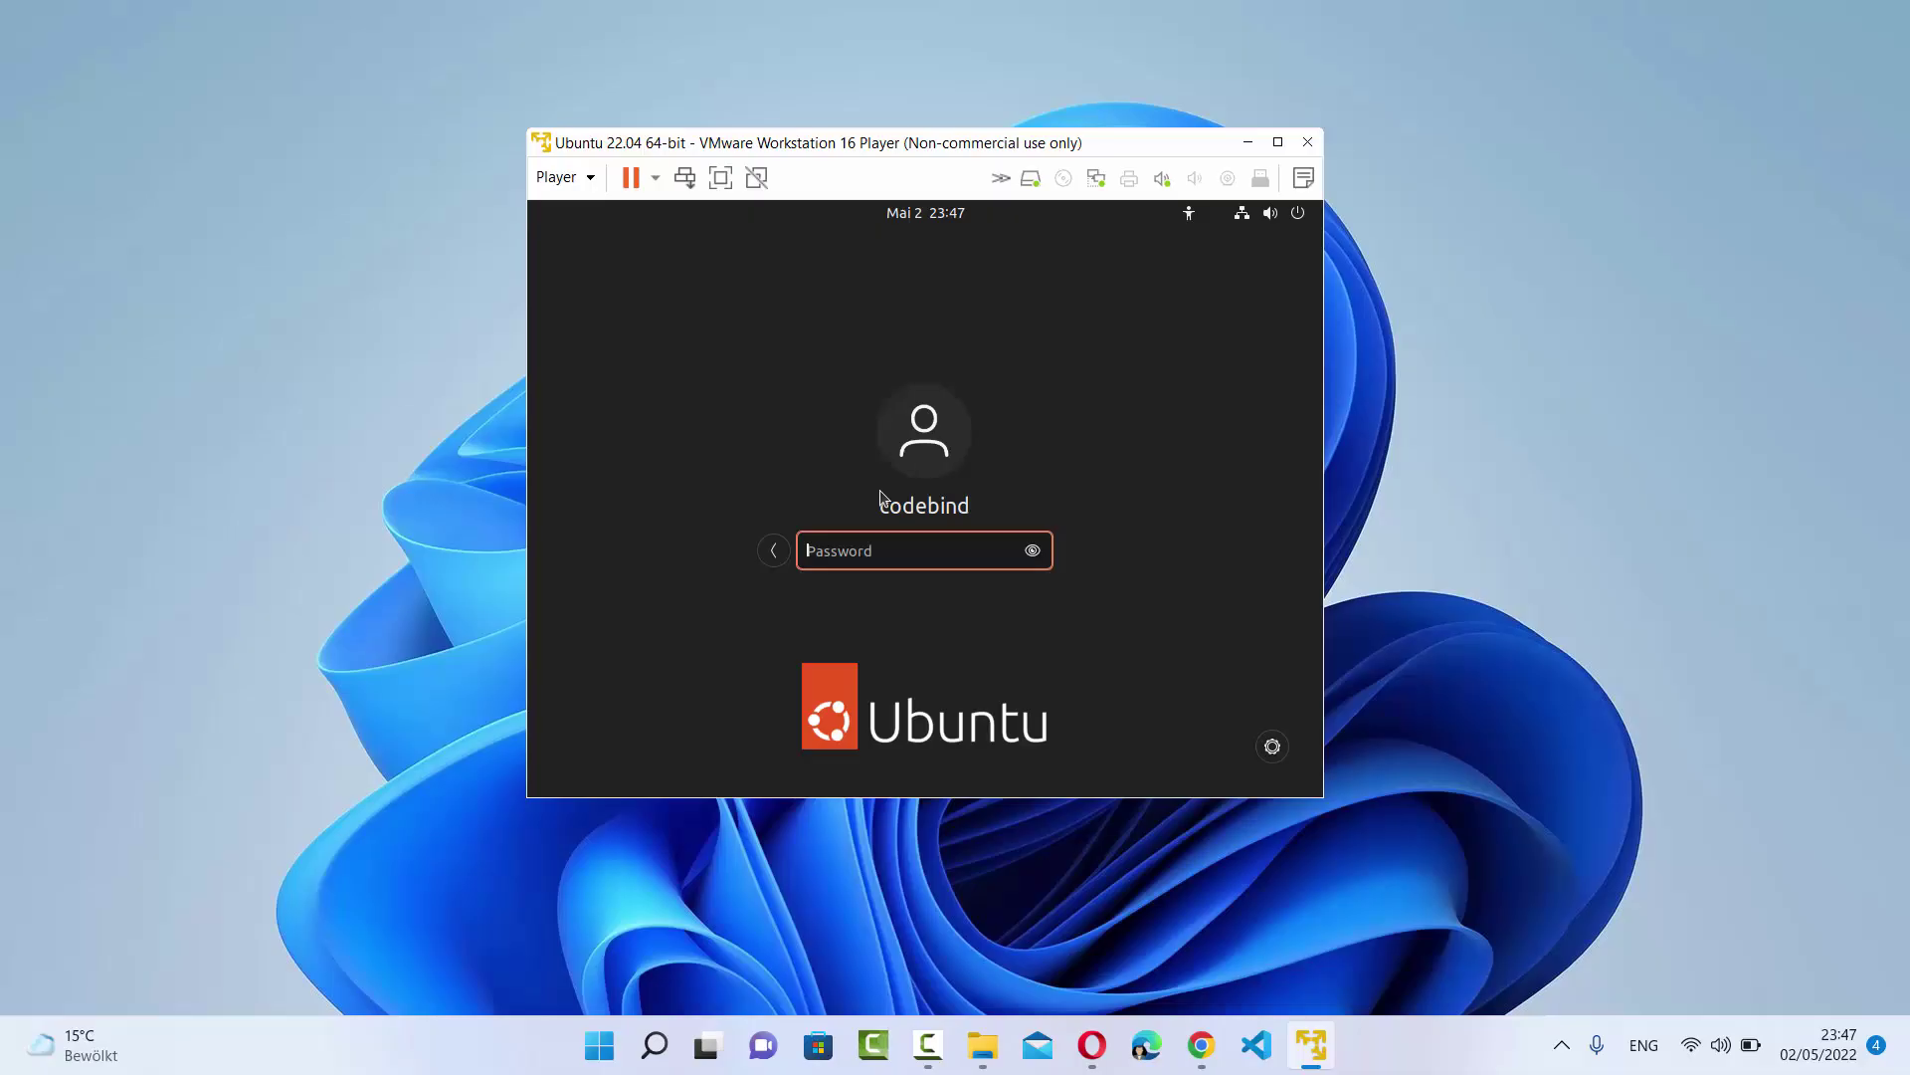
text(••••••)
key(Return)
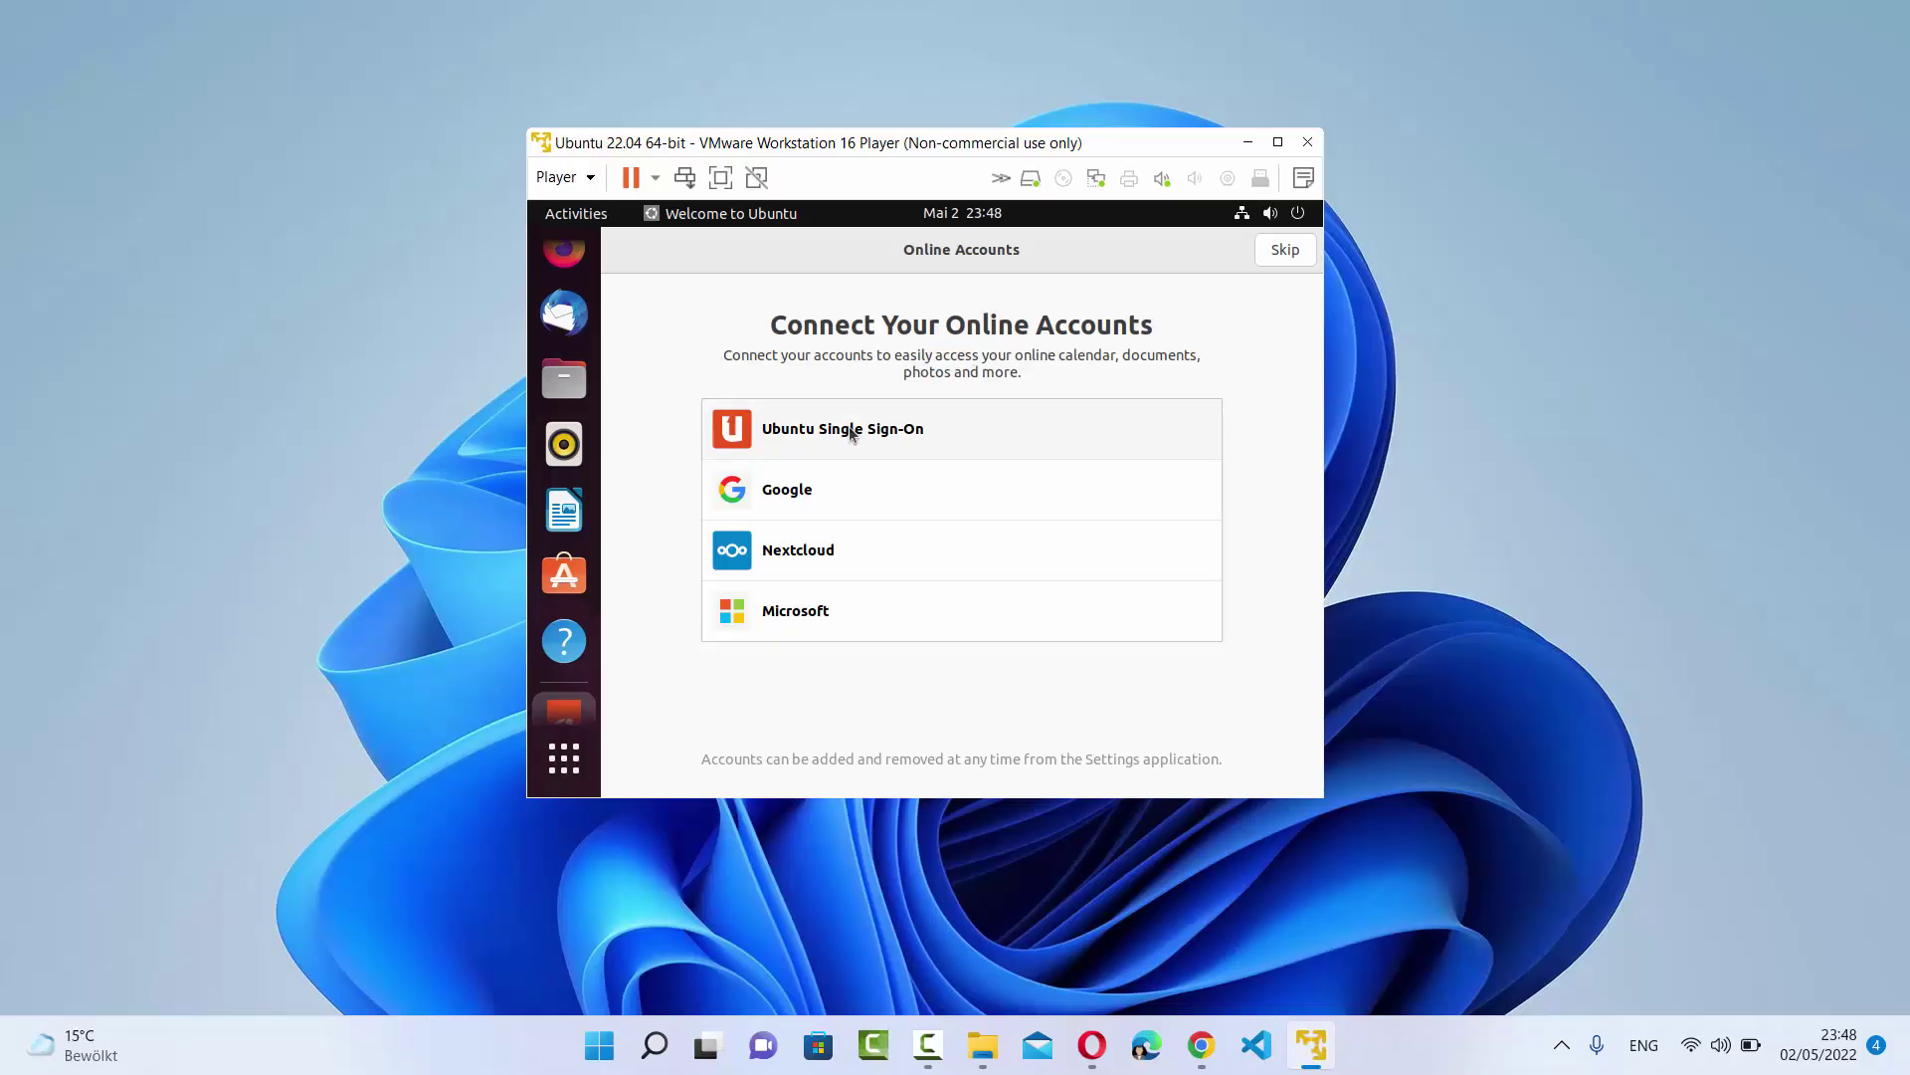
Skip online accounts, step through Welcome to Ubuntu to Done, and maximize the VMware window
click(1284, 251)
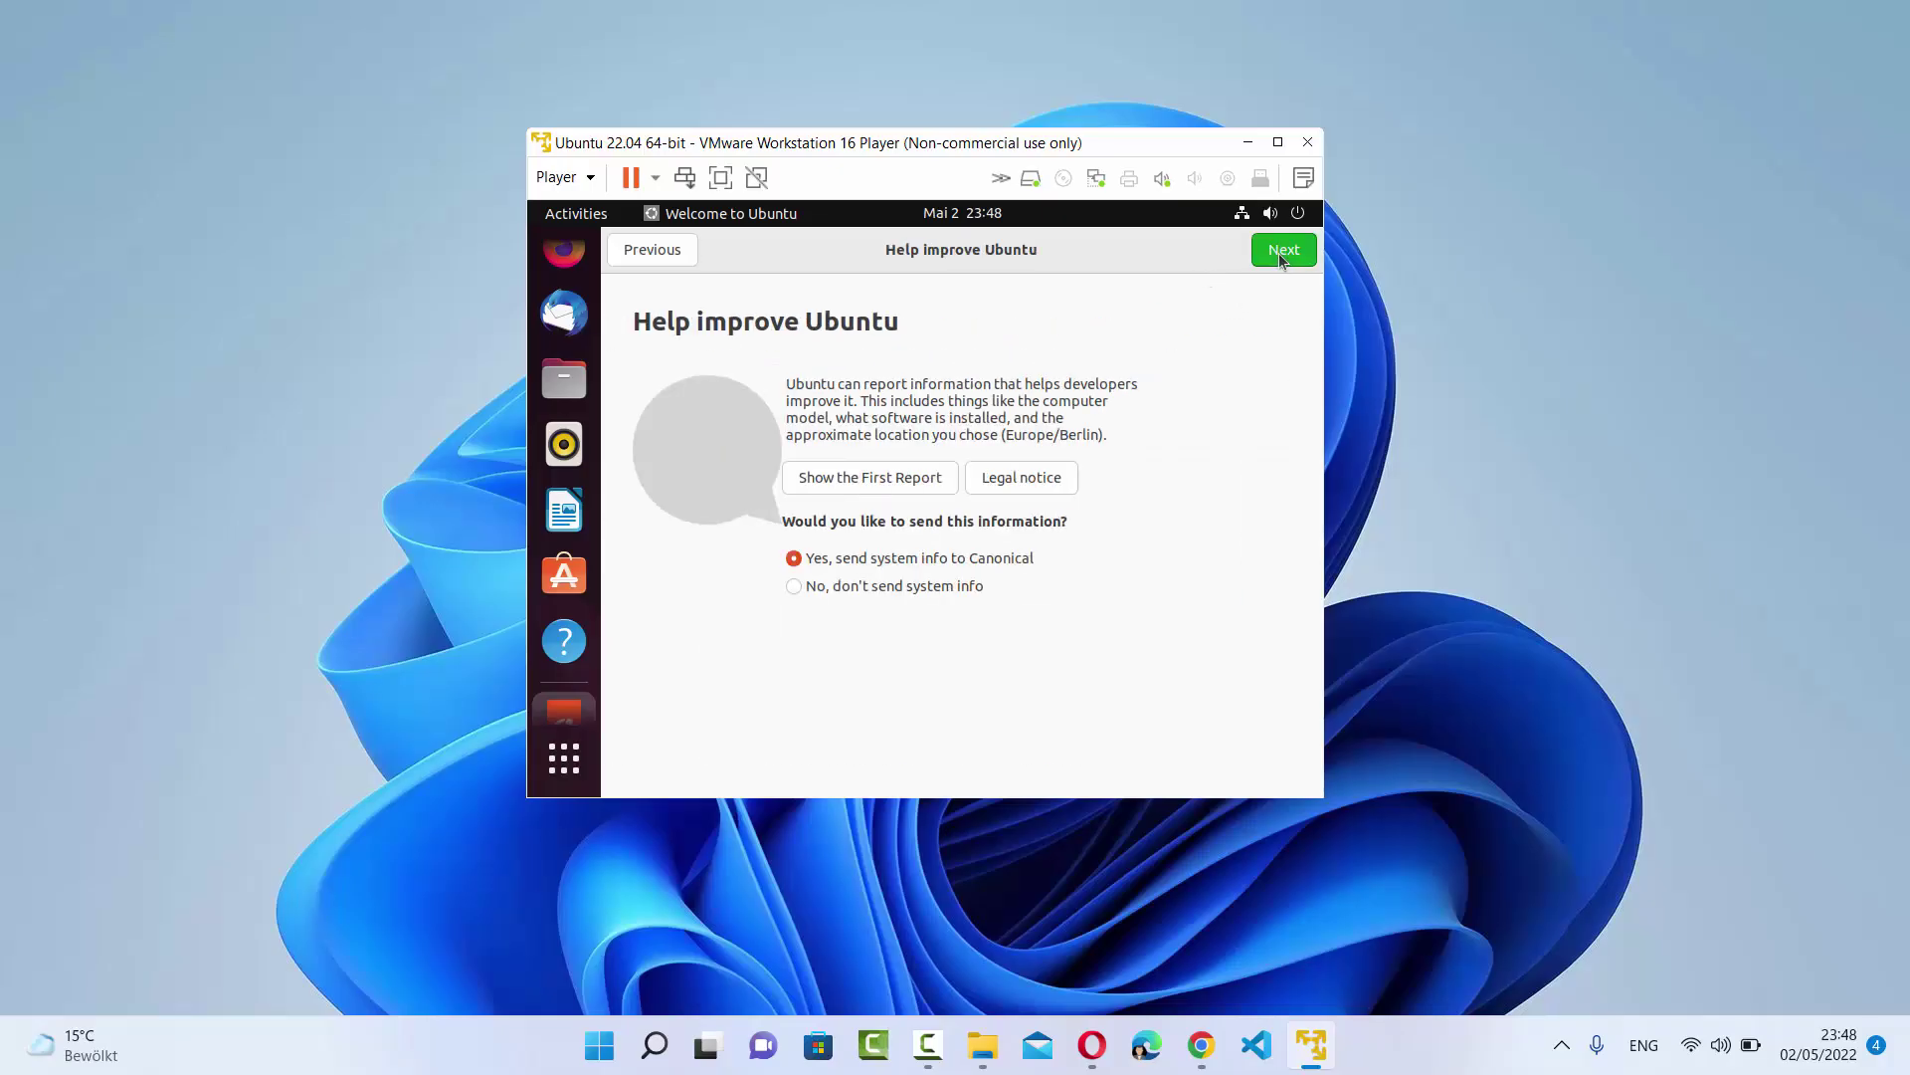
click(1282, 254)
click(1282, 255)
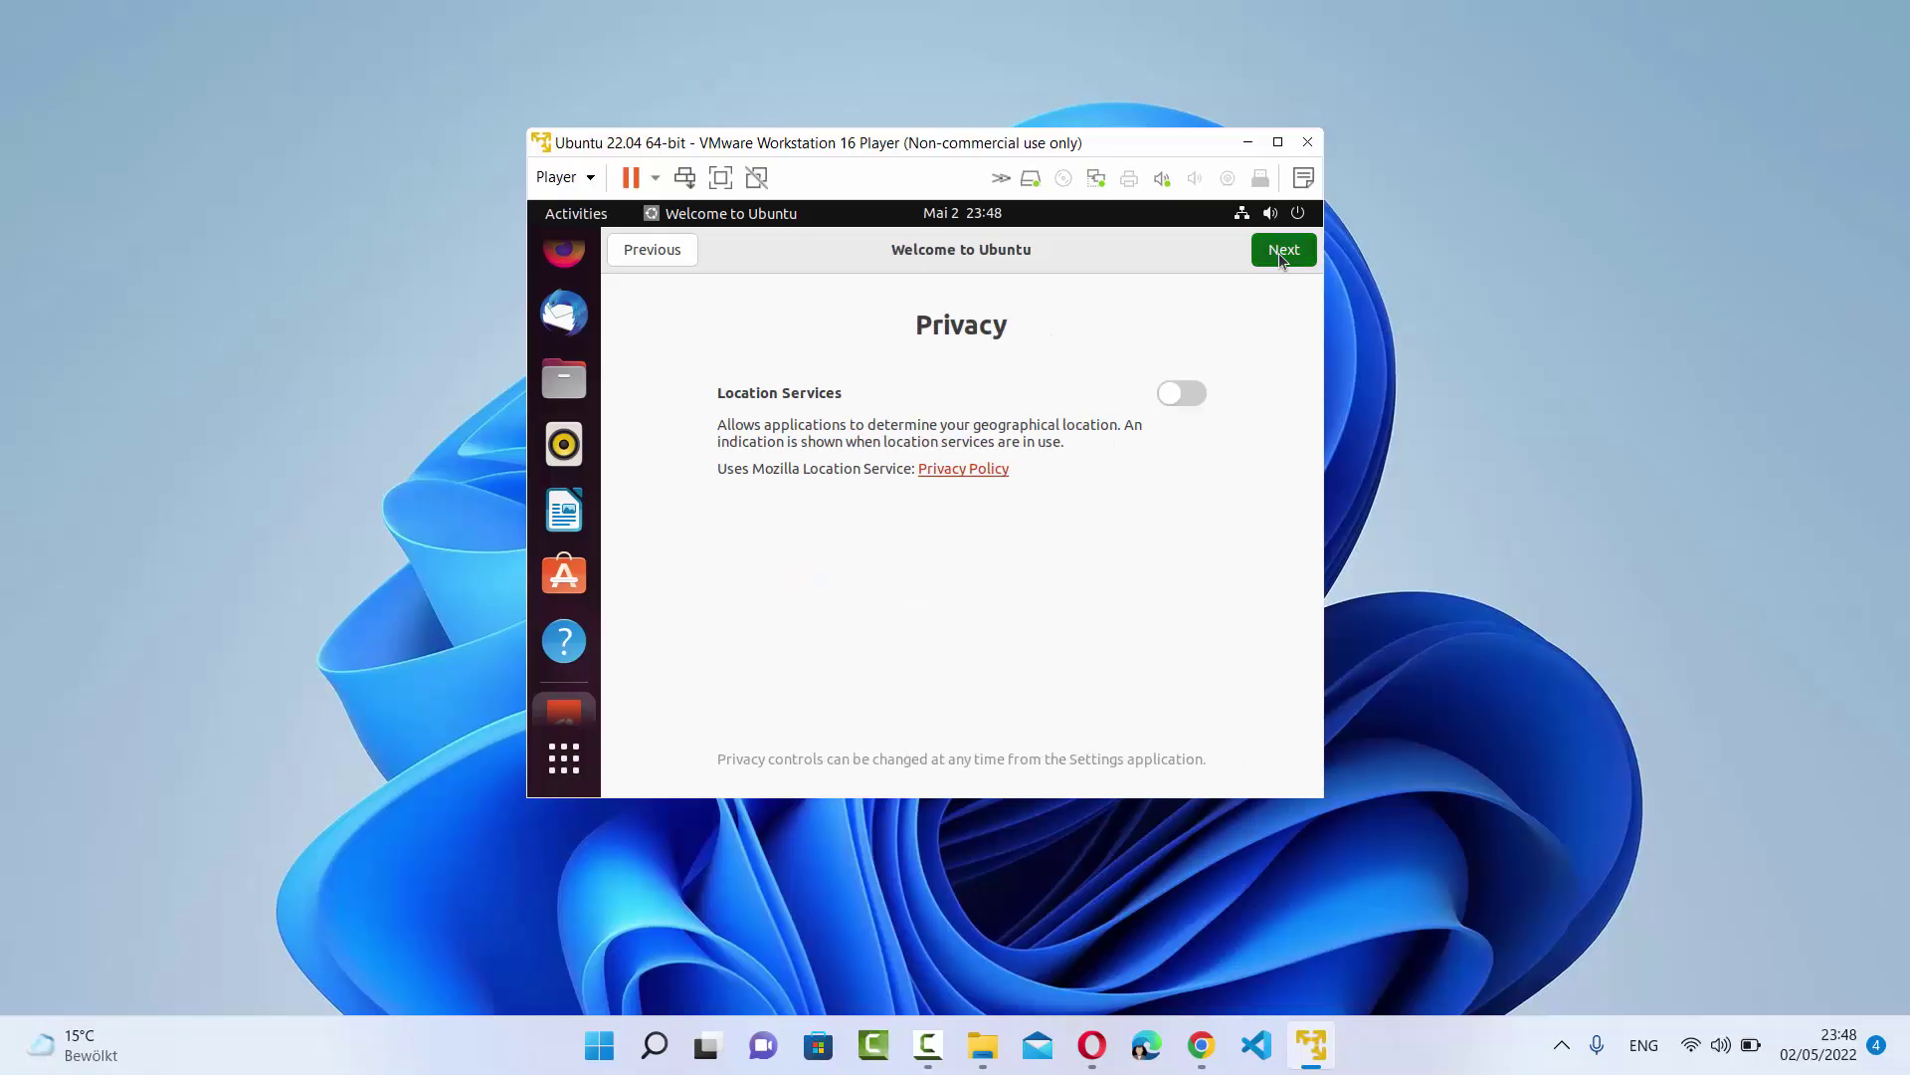
click(1282, 255)
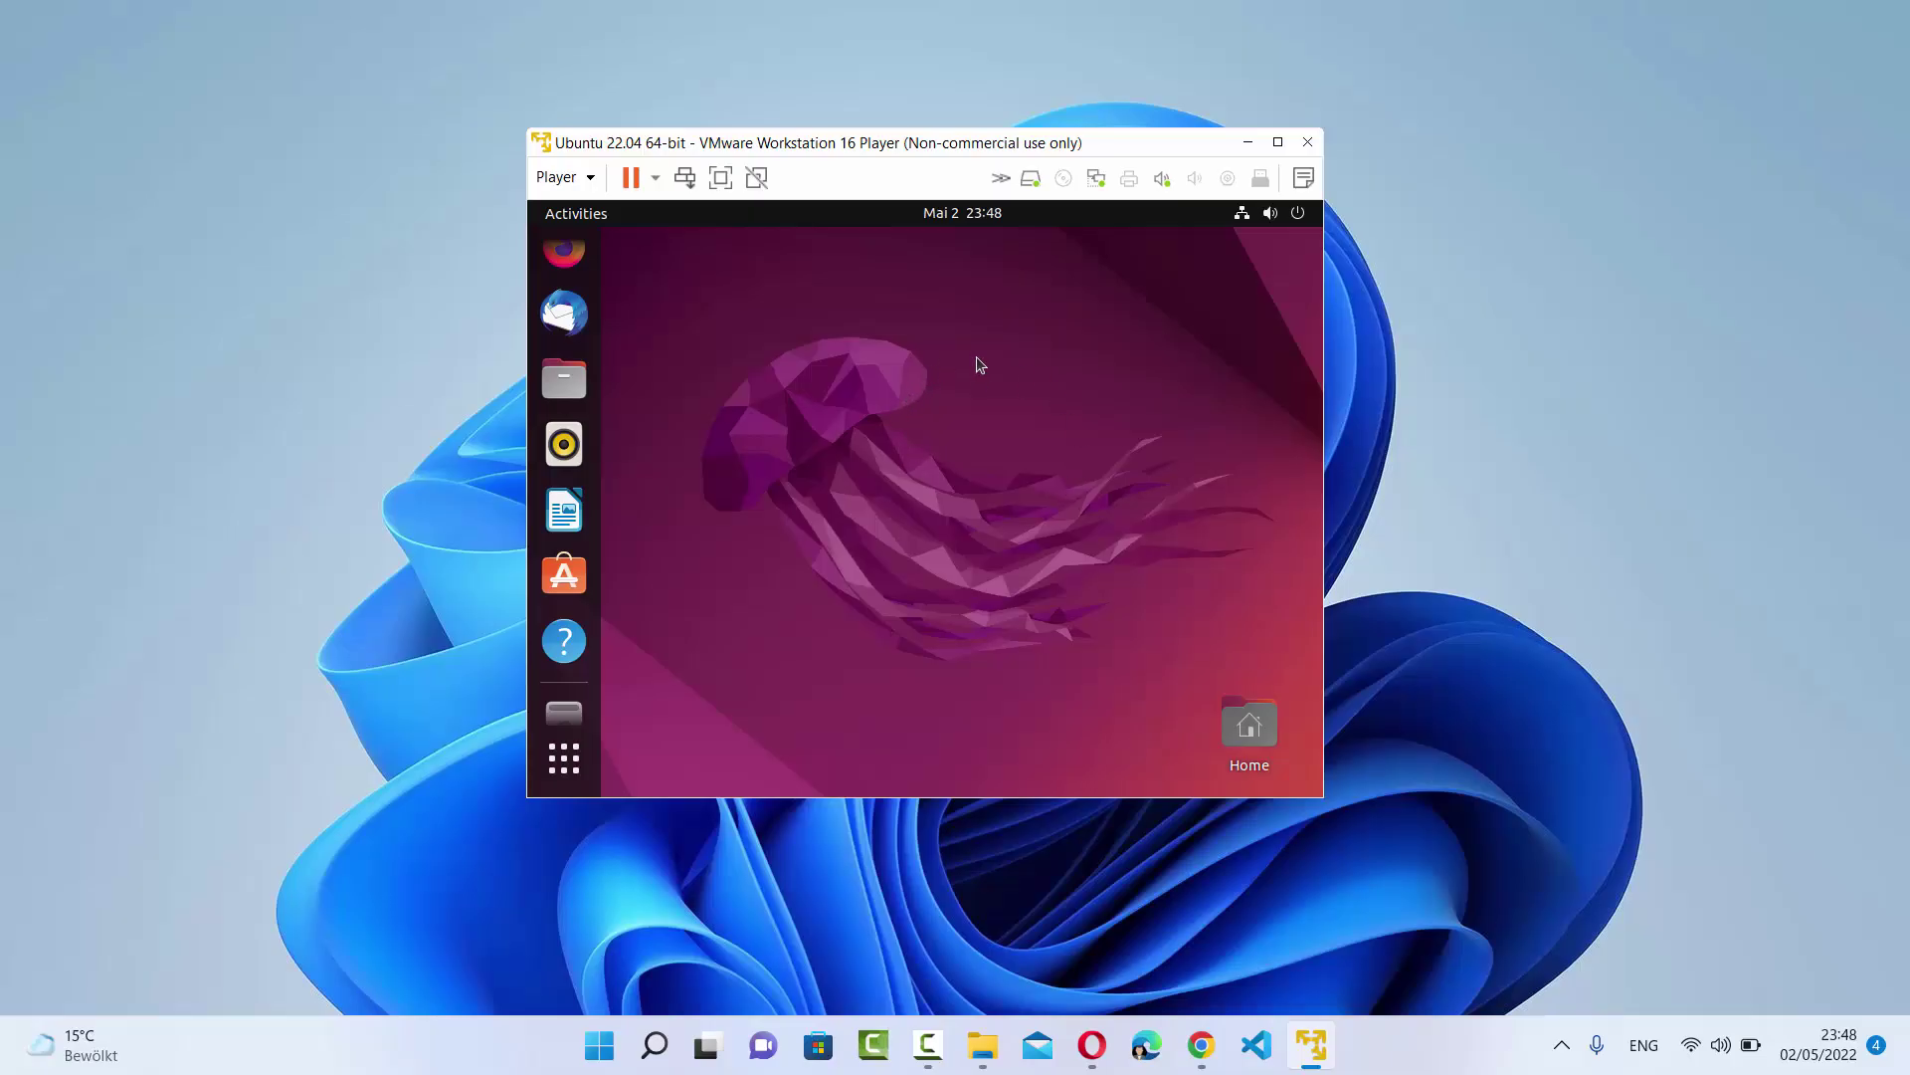
click(1279, 149)
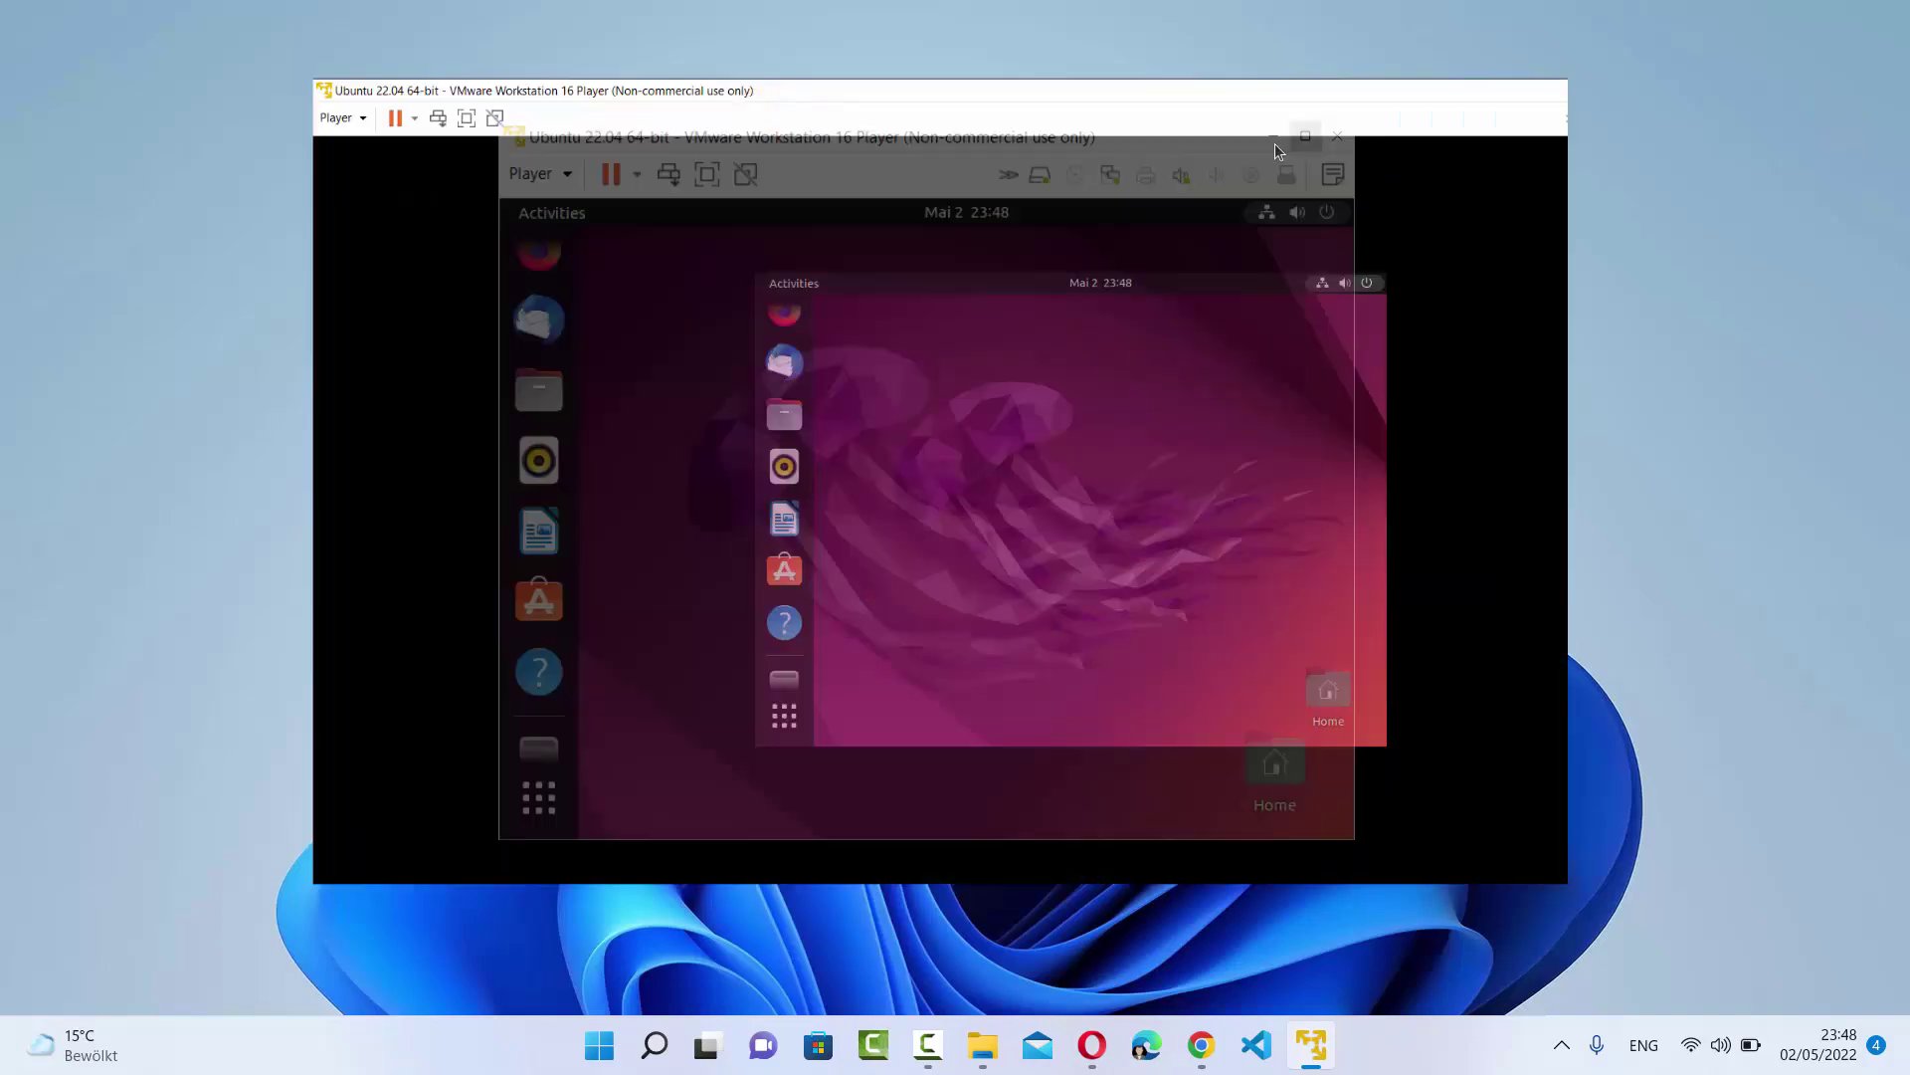